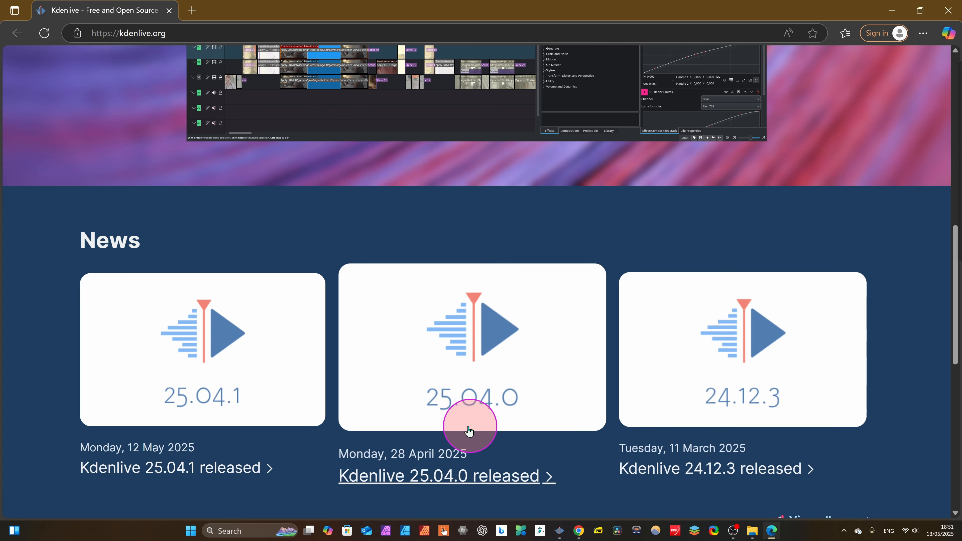
# Look over the Kdenlive homepage, its program screenshot and the release news, and open the site's download page
pyautogui.scroll(-4, 470, 432)
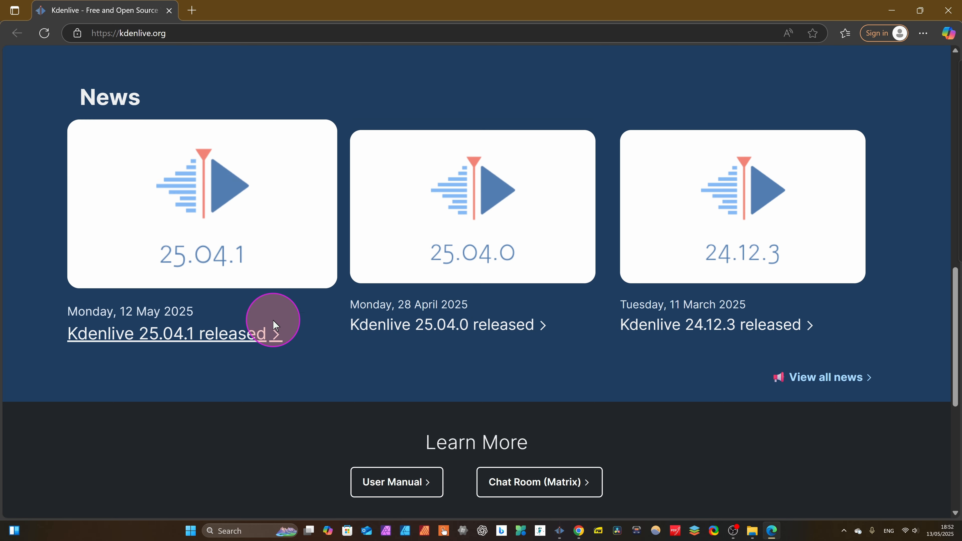
pyautogui.scroll(10, 275, 325)
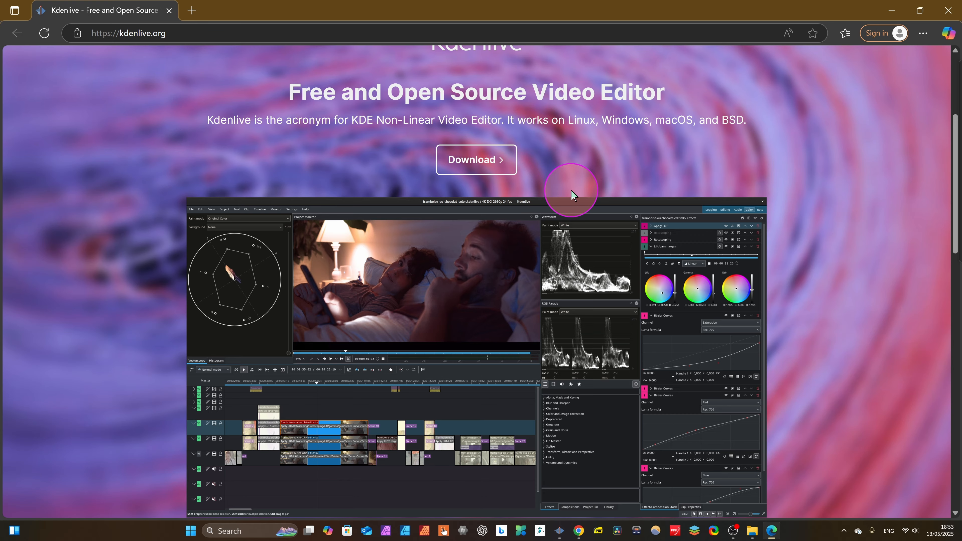
pyautogui.scroll(3, 571, 195)
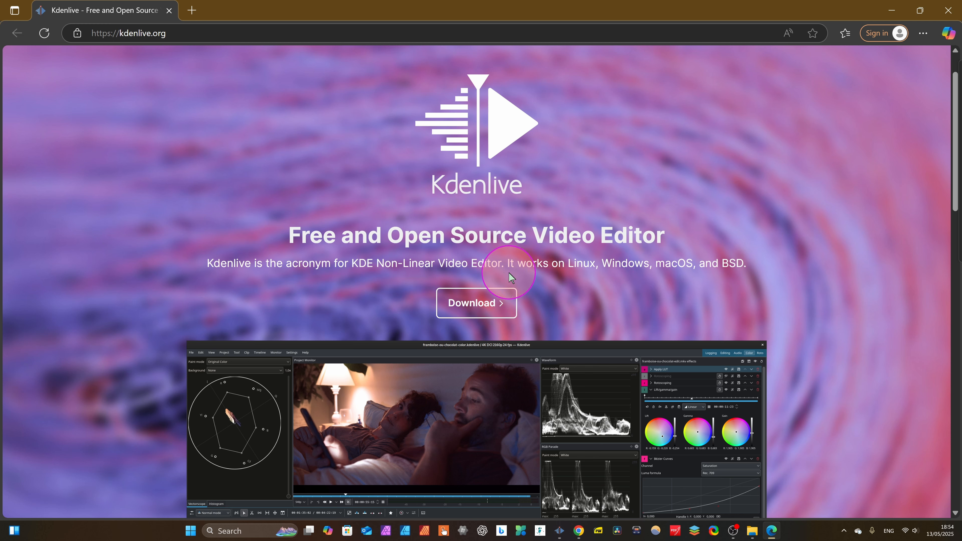
pyautogui.scroll(-3, 683, 310)
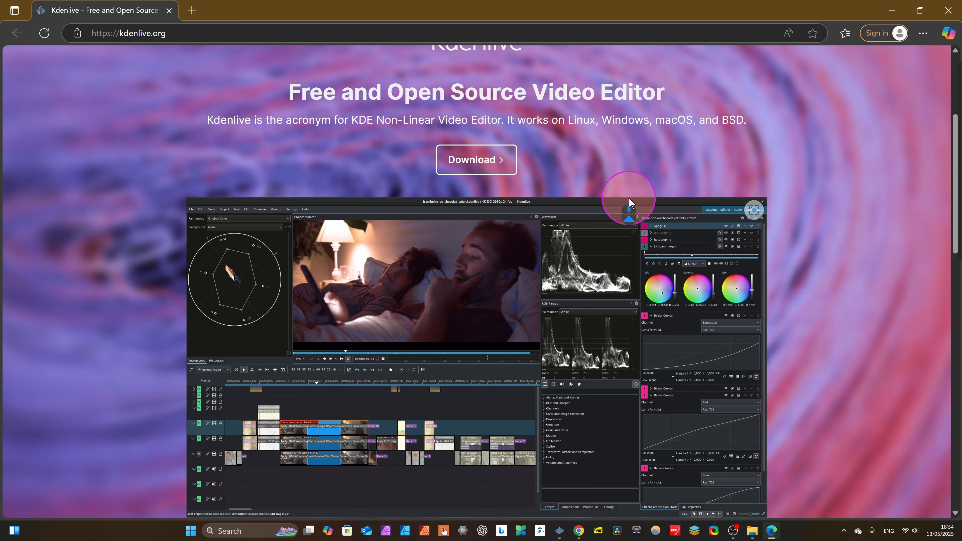
pyautogui.scroll(3, 628, 201)
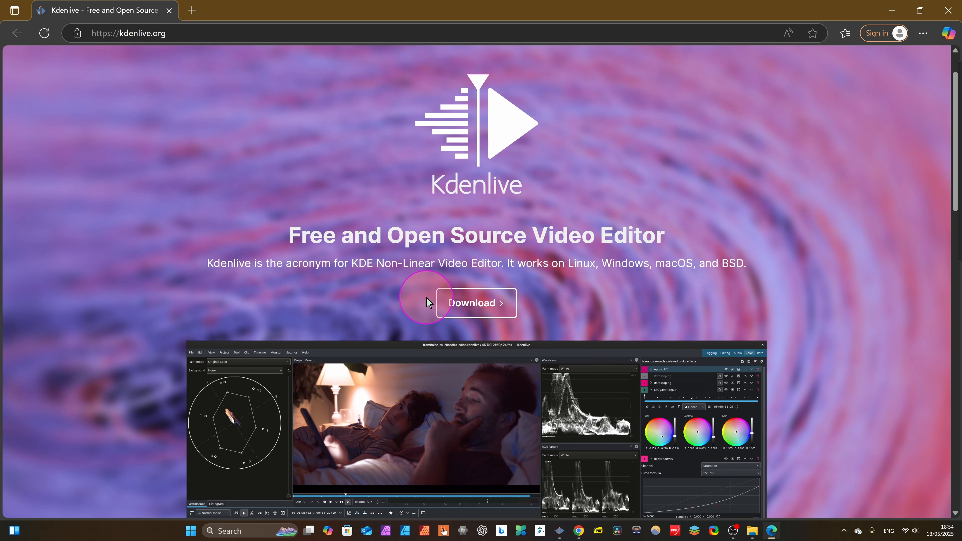
pyautogui.scroll(-3, 579, 263)
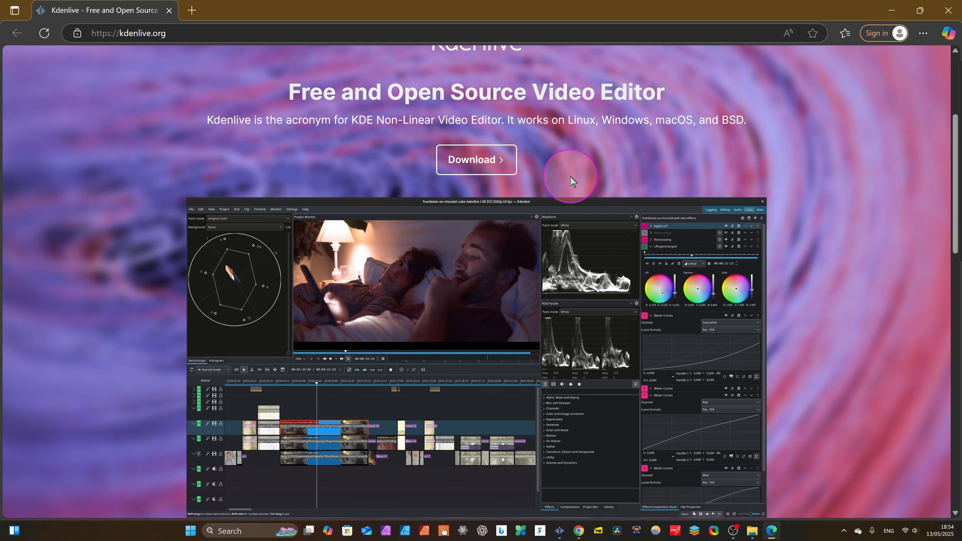
pyautogui.scroll(-3, 569, 182)
pyautogui.scroll(-3, 508, 383)
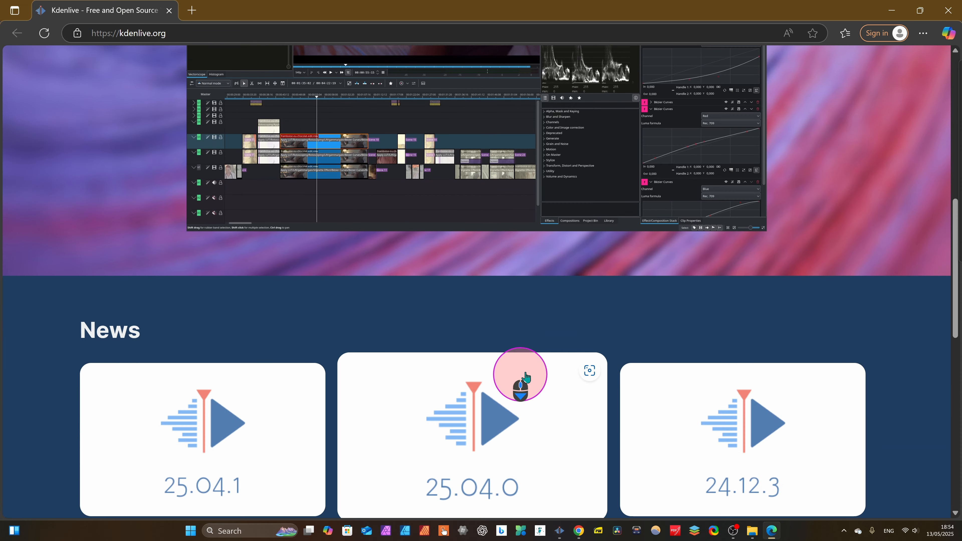
pyautogui.scroll(-3, 614, 314)
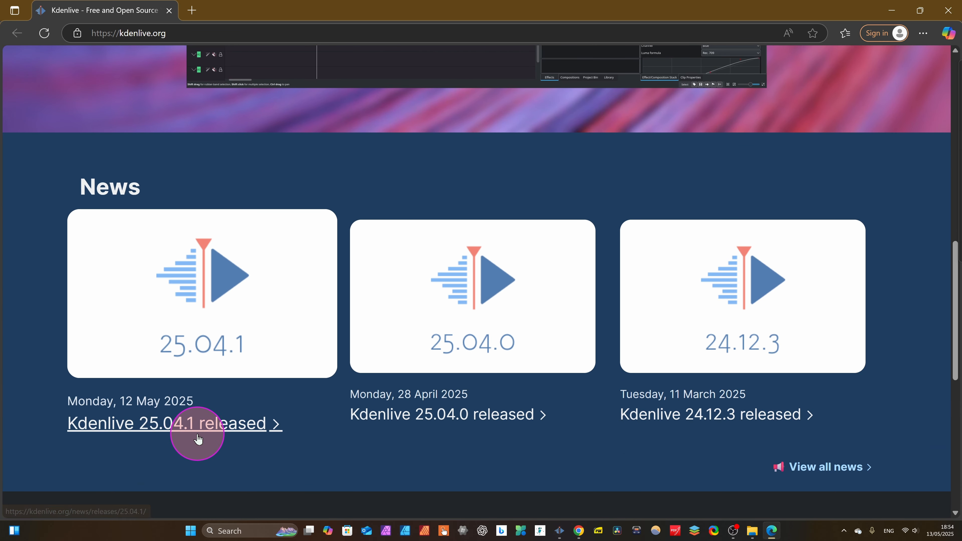
pyautogui.scroll(3, 595, 197)
pyautogui.scroll(10, 594, 197)
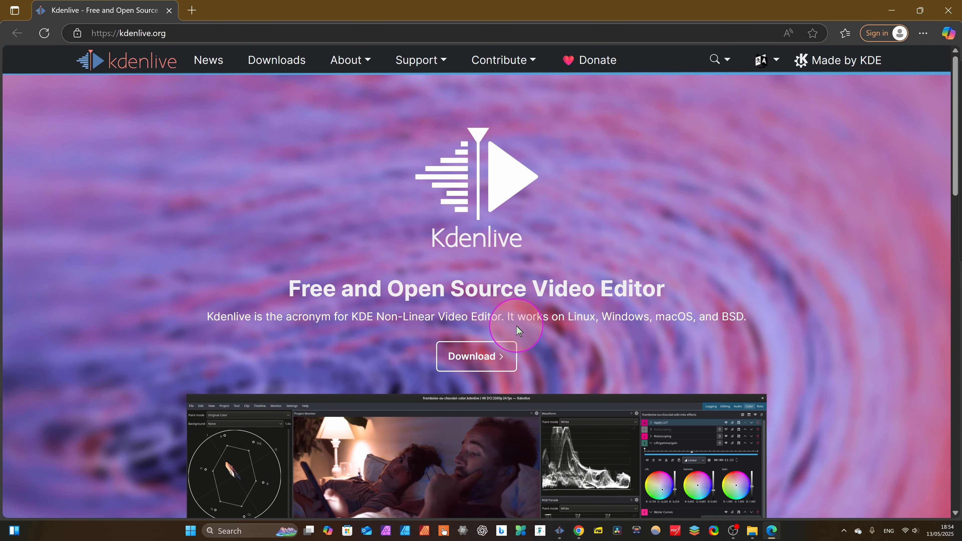
pyautogui.scroll(-15, 516, 325)
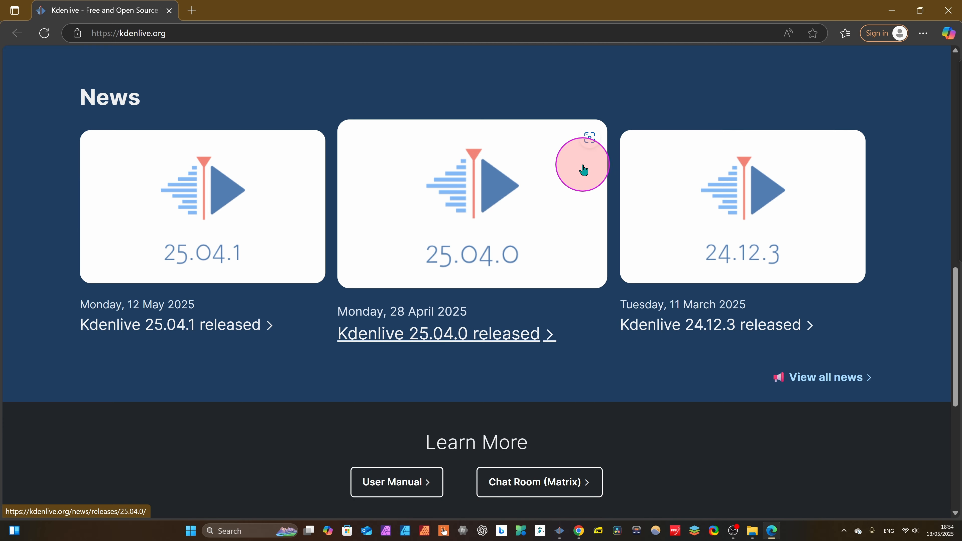
pyautogui.scroll(6, 631, 257)
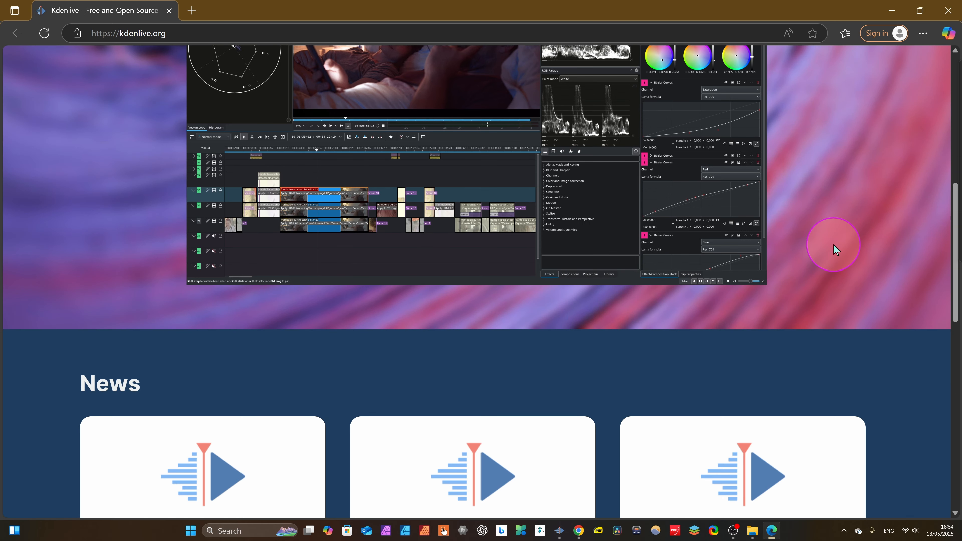
pyautogui.scroll(6, 835, 249)
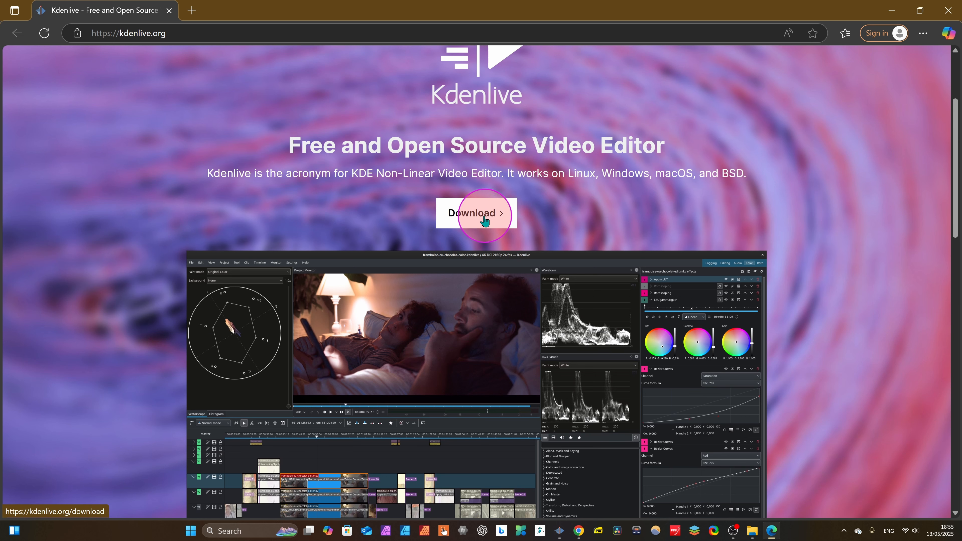
pyautogui.click(474, 219)
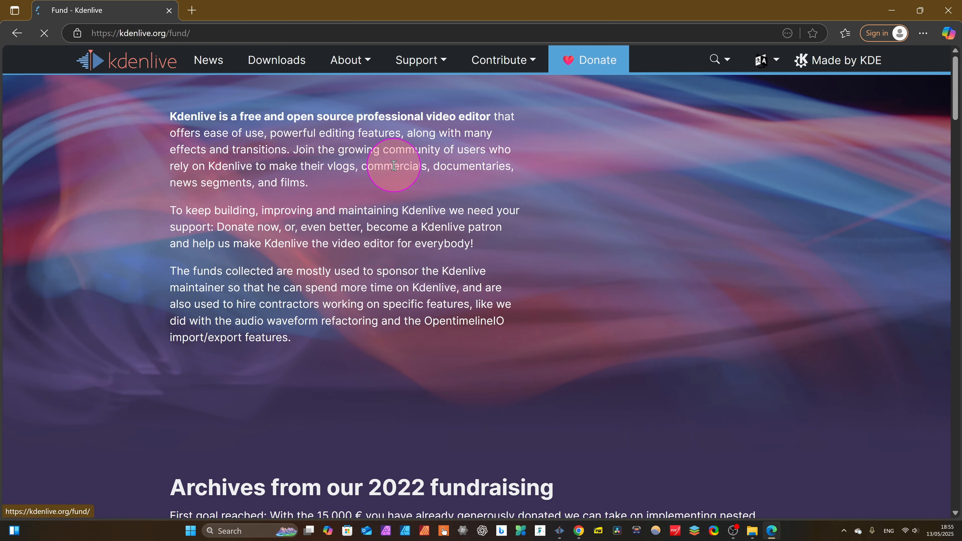
# Look through the Kdenlive fundraising page, including the 2022 archives and the Nested Timelines section, down to the footer
pyautogui.scroll(-15, 394, 409)
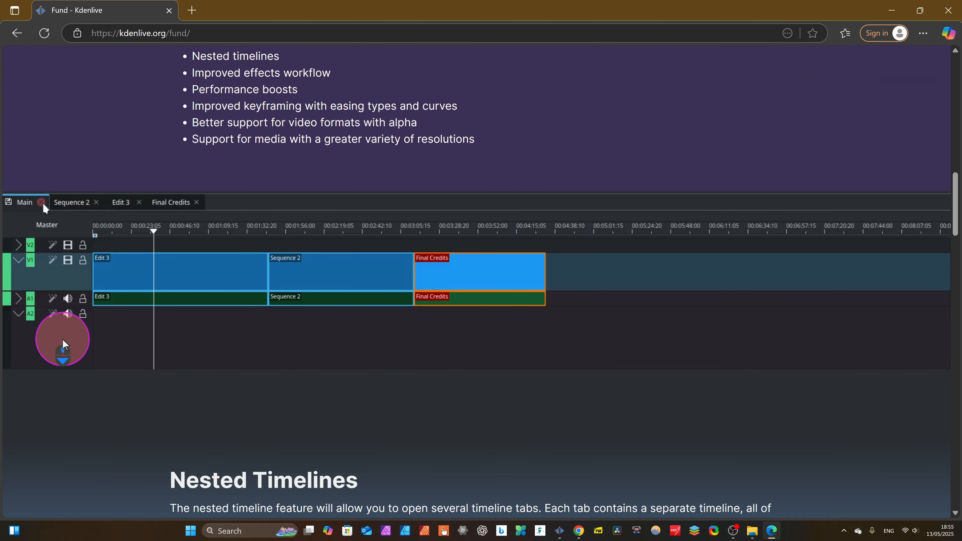
pyautogui.scroll(-10, 232, 386)
pyautogui.scroll(4, 391, 269)
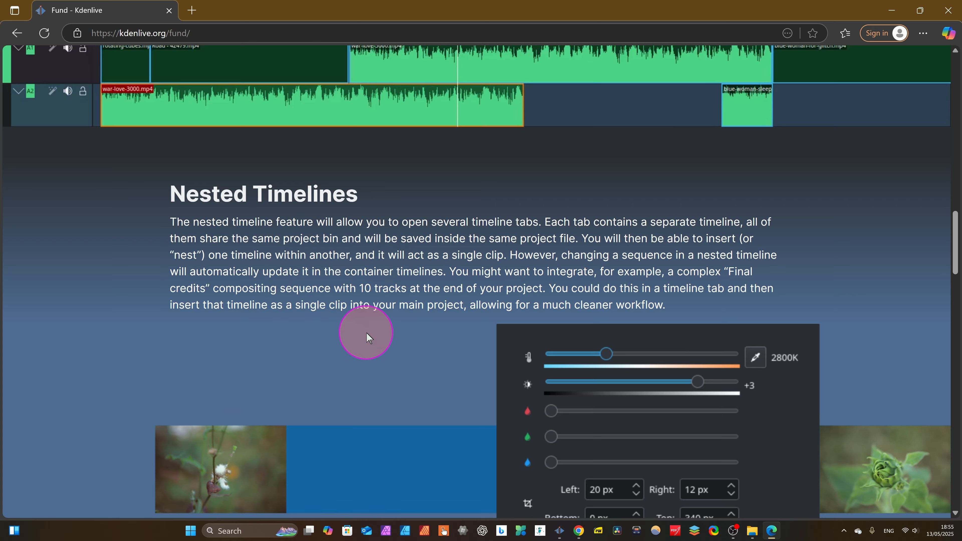
pyautogui.scroll(-20, 366, 332)
pyautogui.scroll(-8, 294, 340)
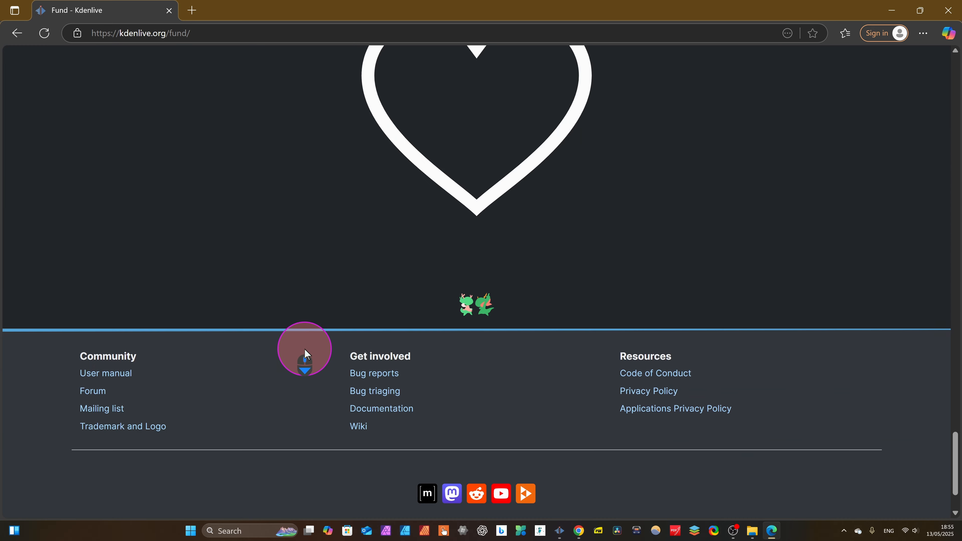
pyautogui.scroll(20, 585, 310)
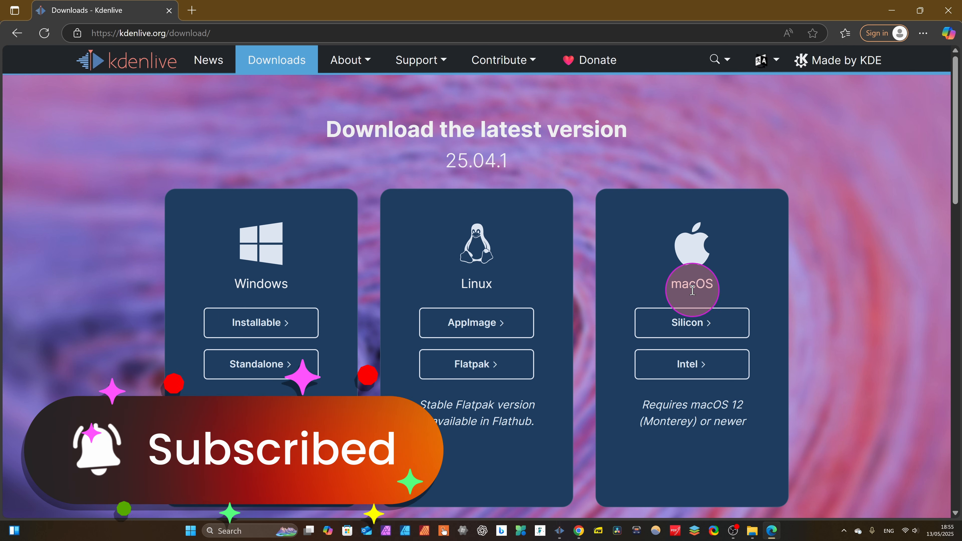
# Download the installable Windows version of Kdenlive 25.04.1 and run the installer as administrator from the Downloads folder
pyautogui.click(250, 330)
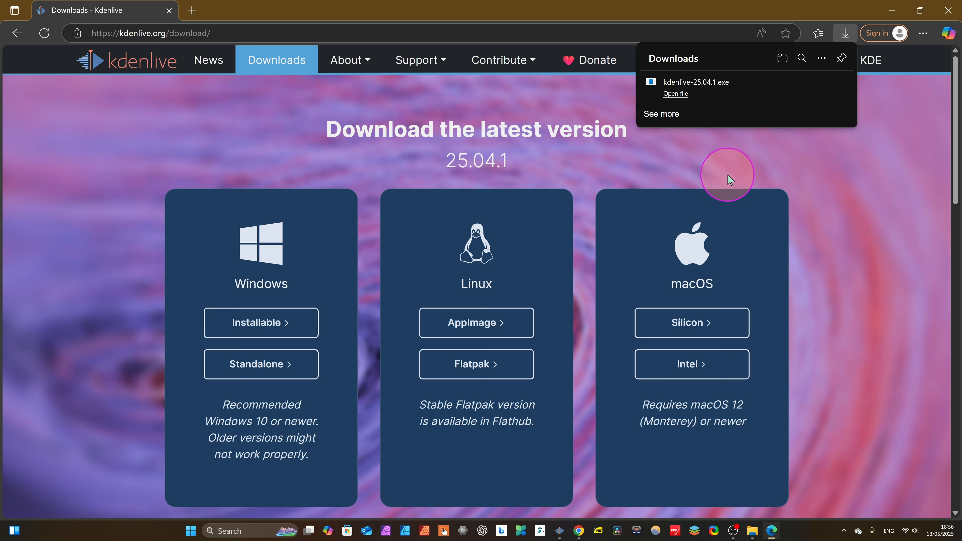
pyautogui.click(820, 87)
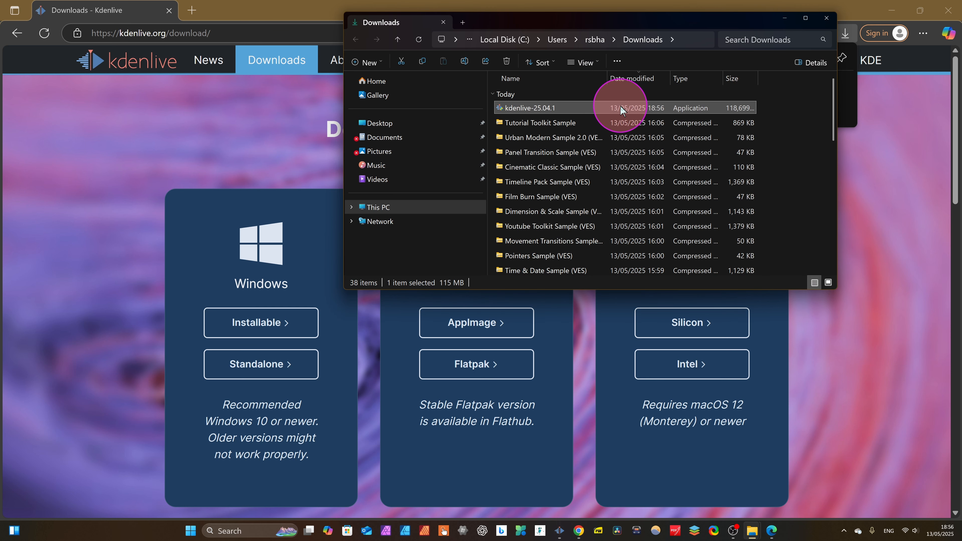
pyautogui.rightClick(622, 110)
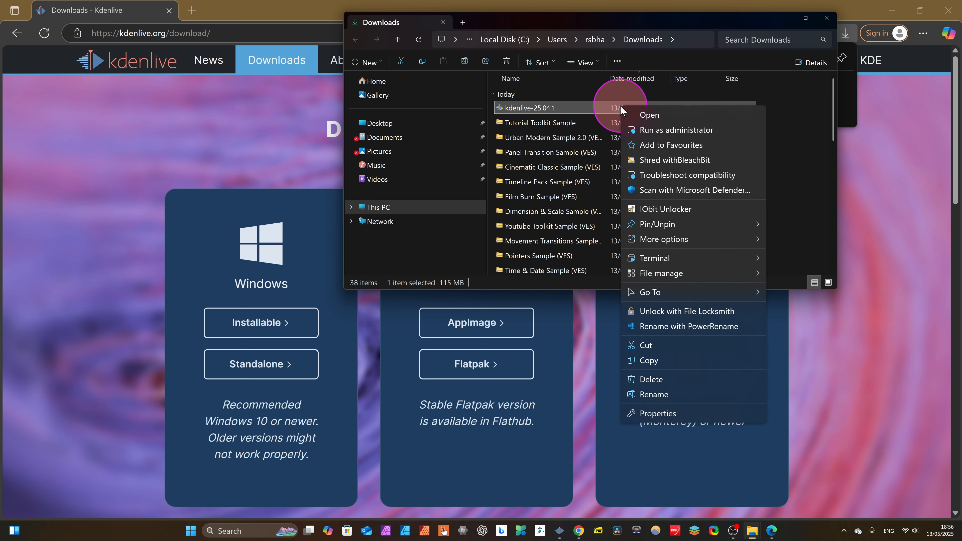
pyautogui.click(659, 129)
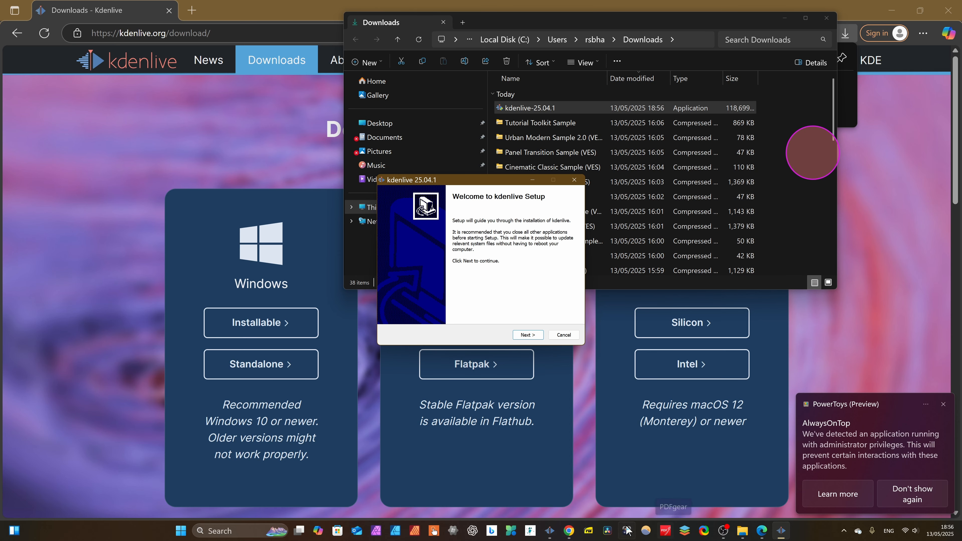
# Install Kdenlive in the default folder C:\Program Files\kdenlive and finish the setup
pyautogui.moveTo(754, 538)
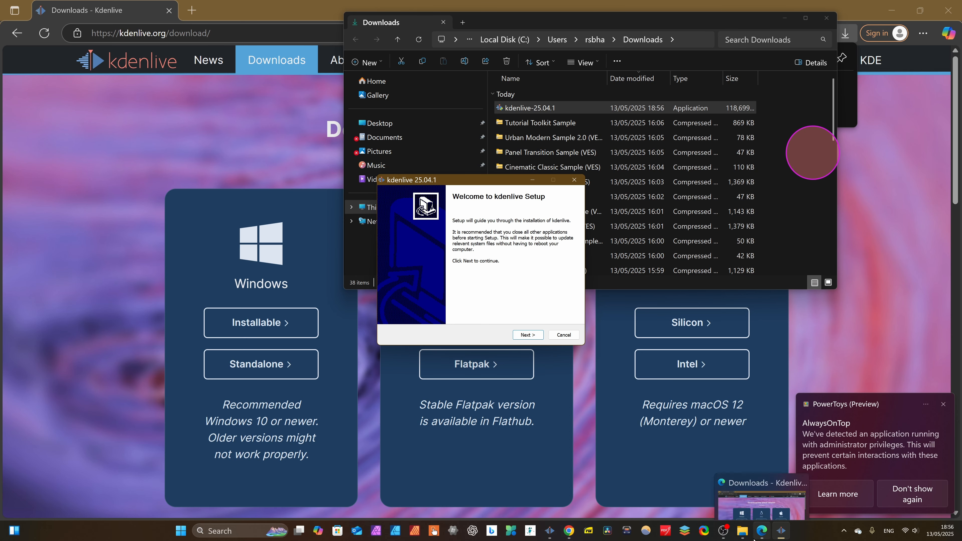
pyautogui.click(528, 334)
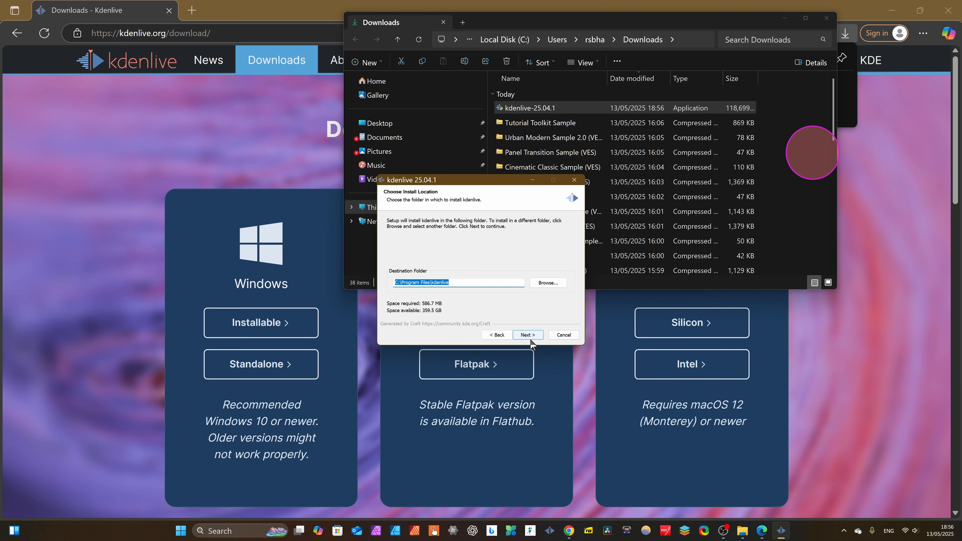
pyautogui.click(529, 336)
pyautogui.click(527, 335)
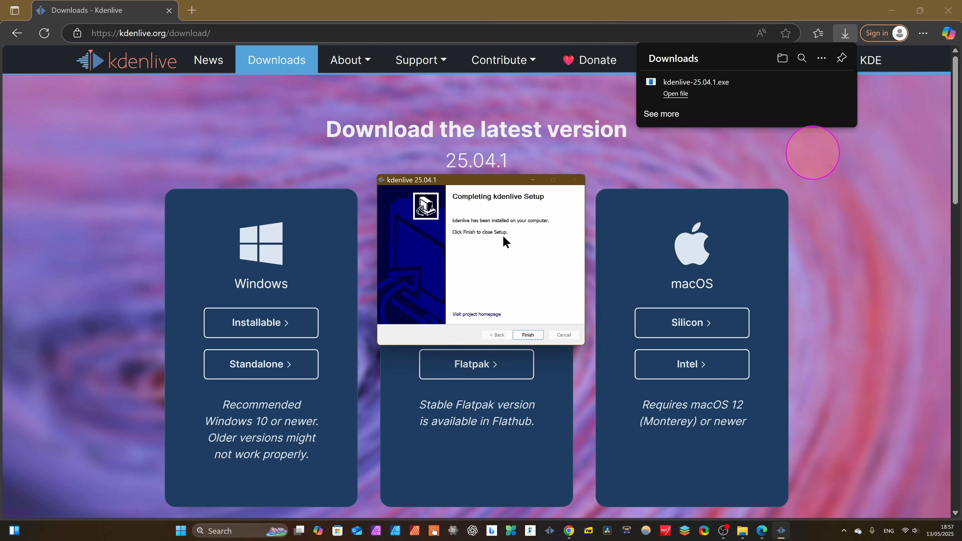
pyautogui.click(528, 335)
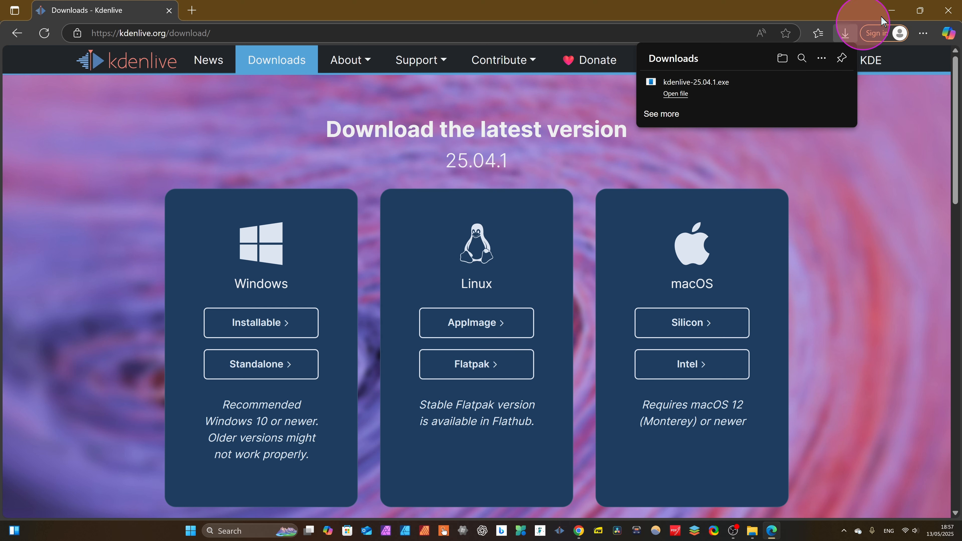
# Minimize the browser to show the desktop and launch Kdenlive
pyautogui.click(891, 10)
pyautogui.press('super+d')
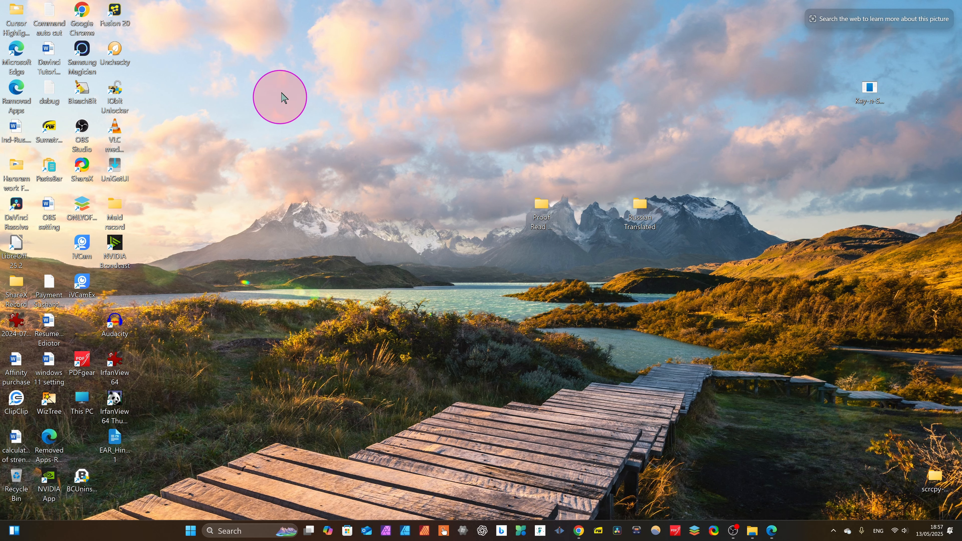
pyautogui.click(558, 531)
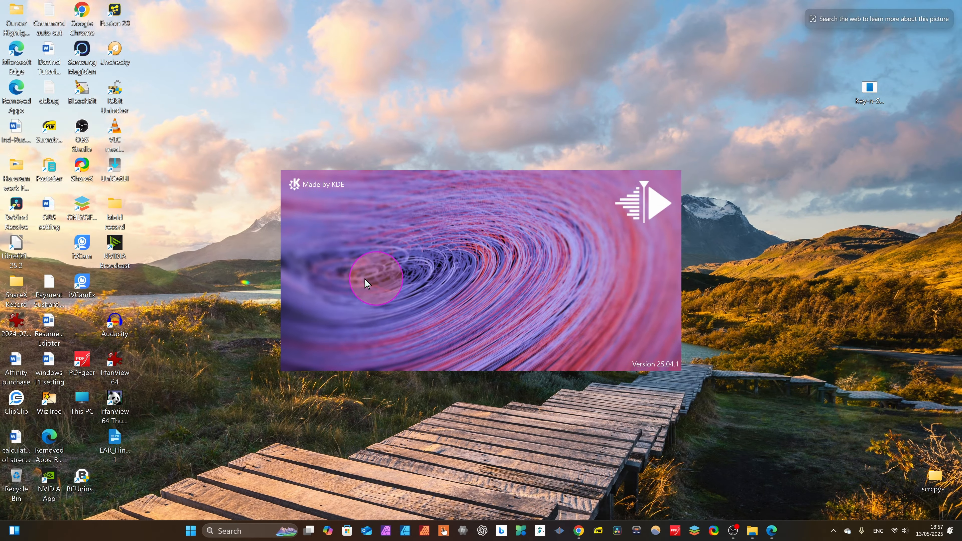
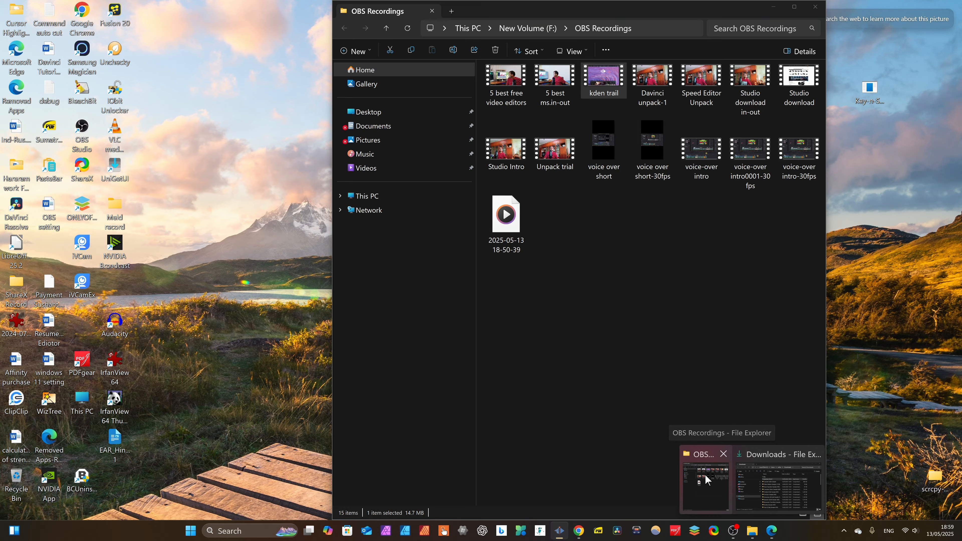
# Import the kden trail video from the OBS Recordings folder into the project bin and switch the project profile to 4K UHD 2160p 30 fps
pyautogui.click(706, 470)
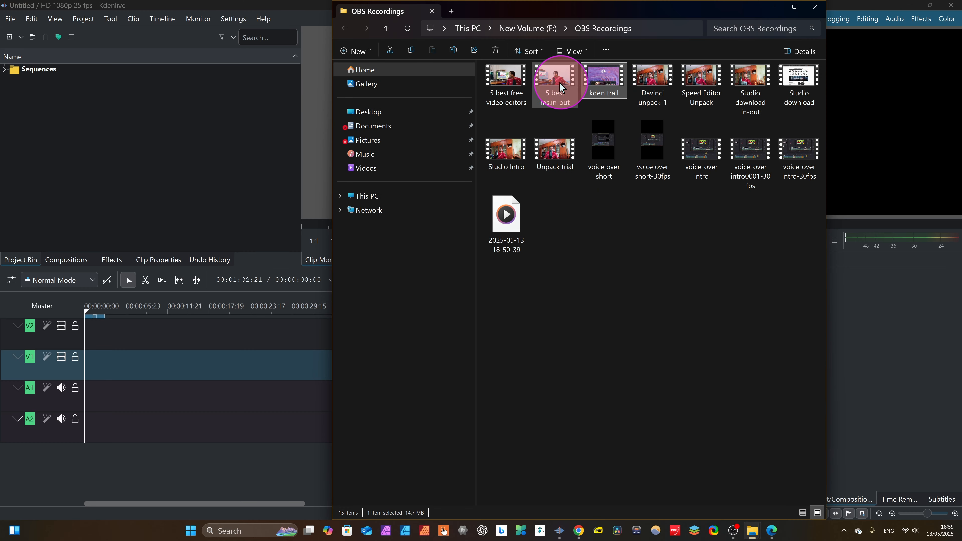
pyautogui.moveTo(604, 80); pyautogui.dragTo(67, 133)
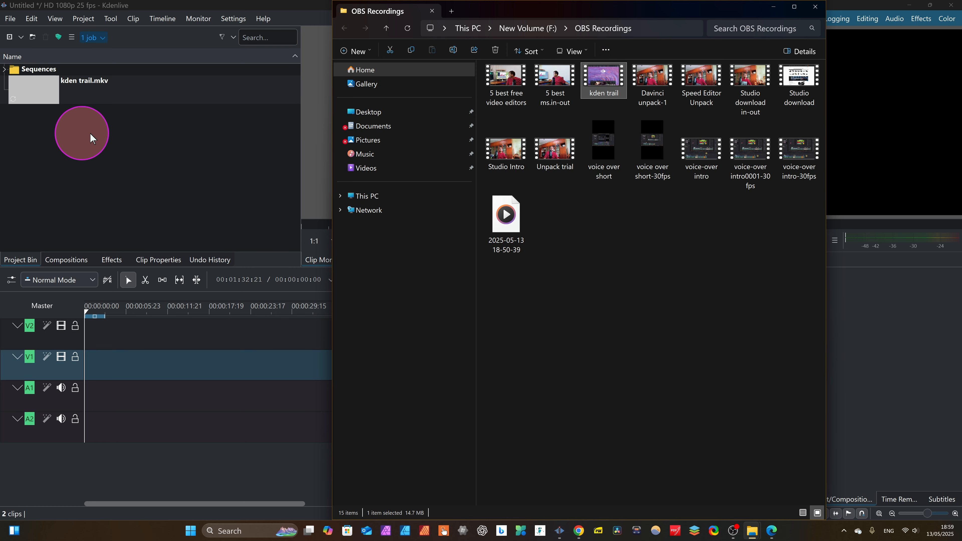
pyautogui.click(776, 10)
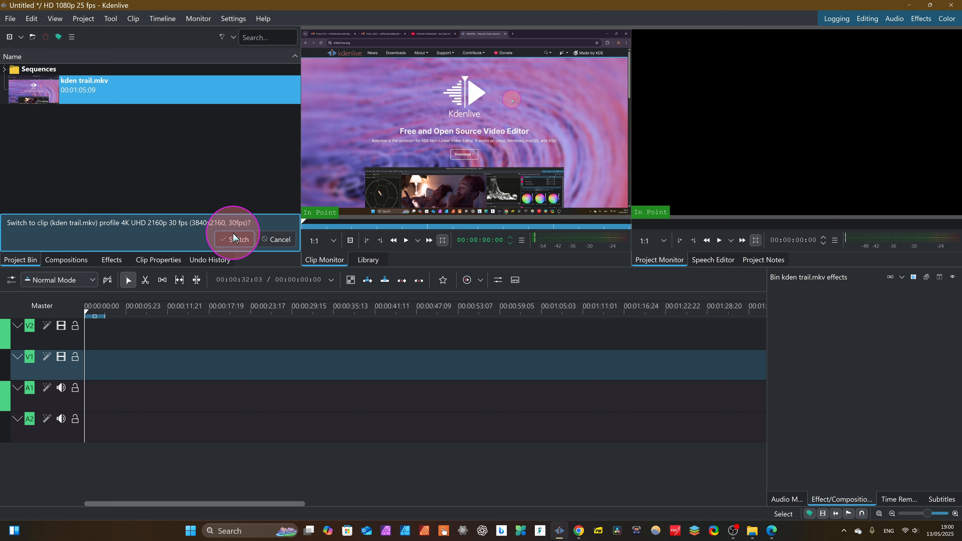
pyautogui.click(235, 243)
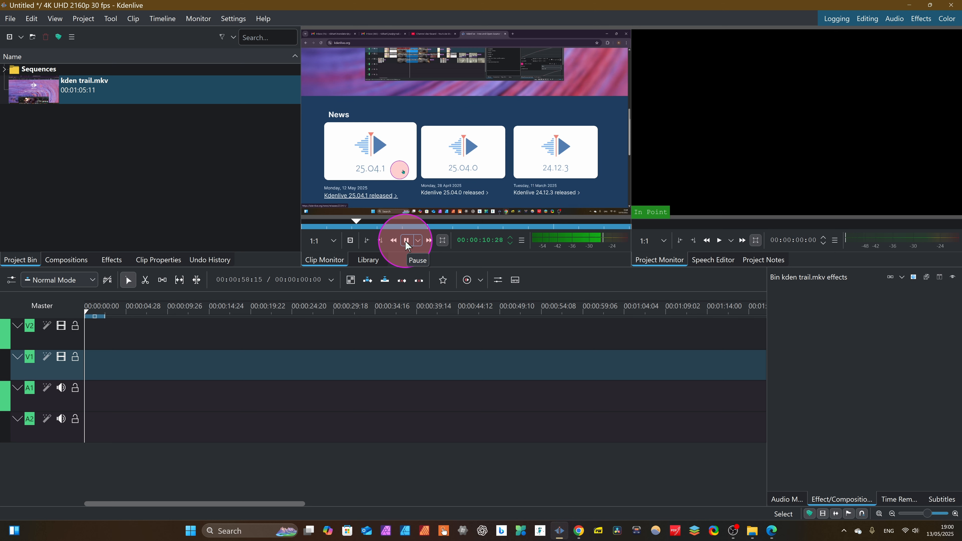
# Pause the clip preview and place kden trail.mkv at the start of the timeline on tracks V1 and A1
pyautogui.click(406, 242)
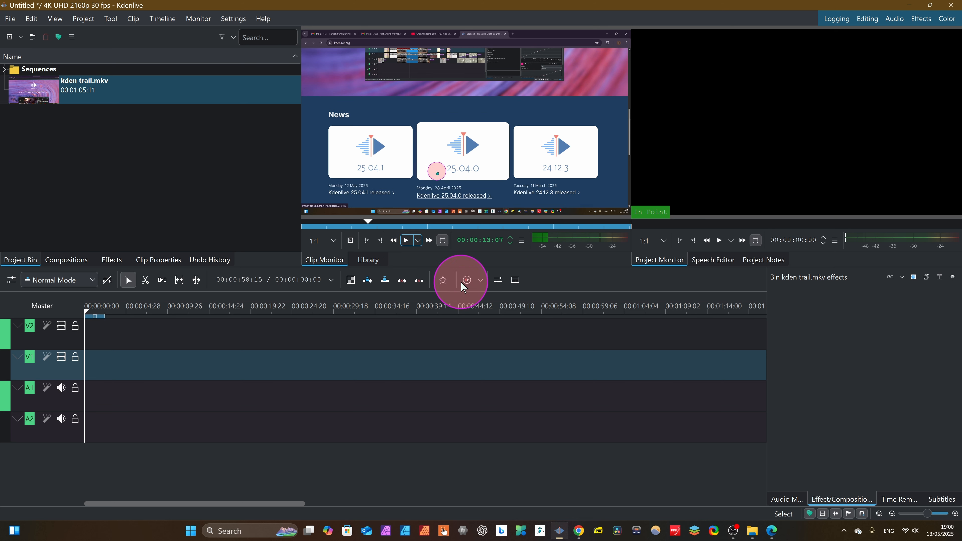
pyautogui.click(68, 90)
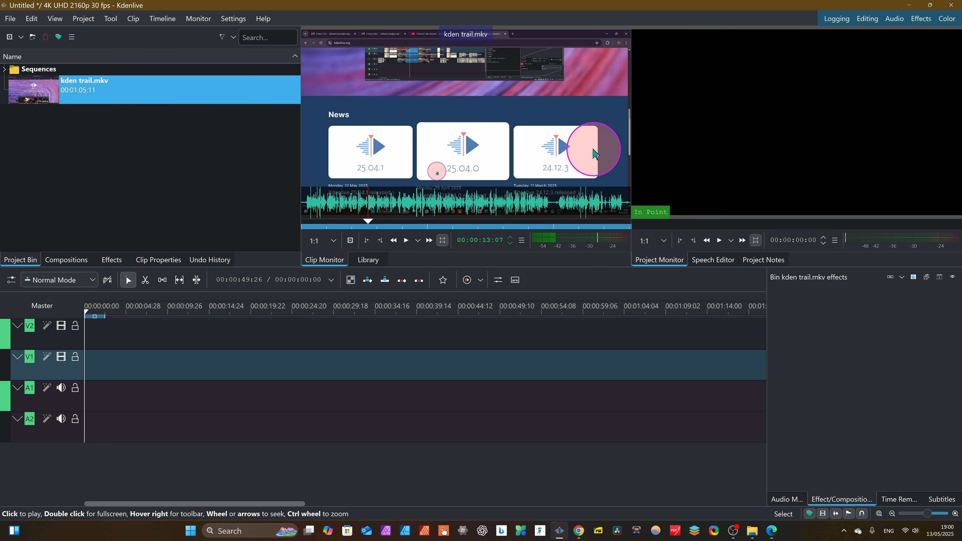
pyautogui.click(77, 91)
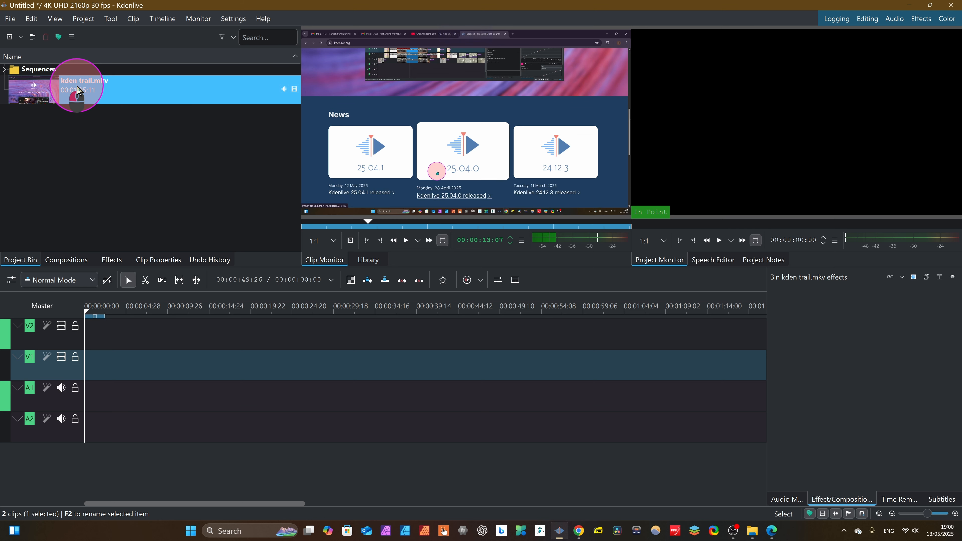
pyautogui.moveTo(77, 91); pyautogui.dragTo(78, 389)
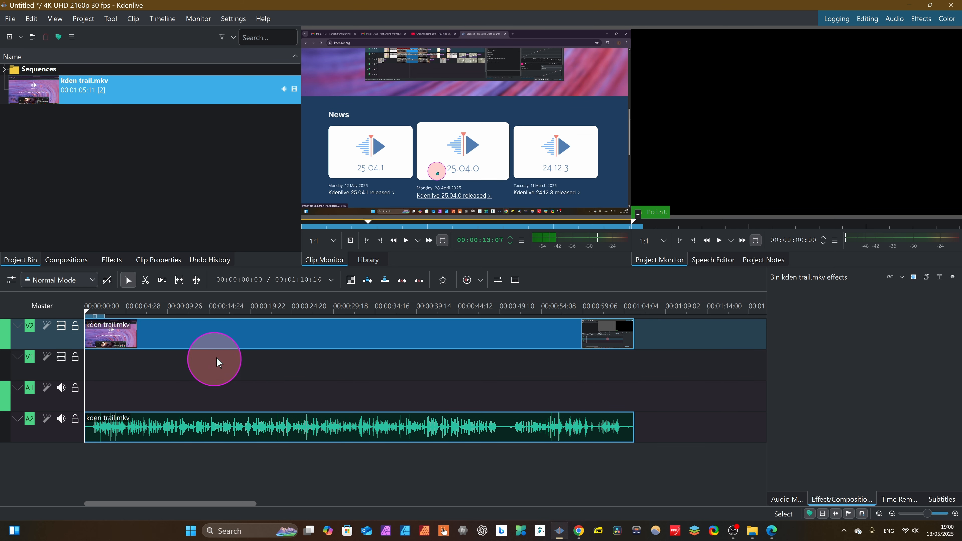
pyautogui.moveTo(224, 337); pyautogui.dragTo(214, 399)
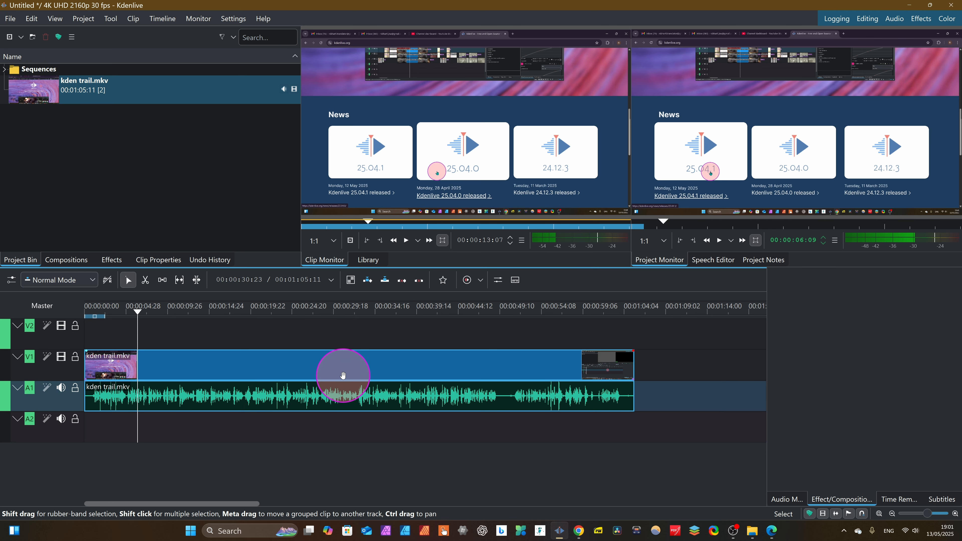
# Cut the video and audio of the kden trail clip at 00:00:01:04, just before the speech begins
pyautogui.moveTo(143, 340); pyautogui.dragTo(93, 346)
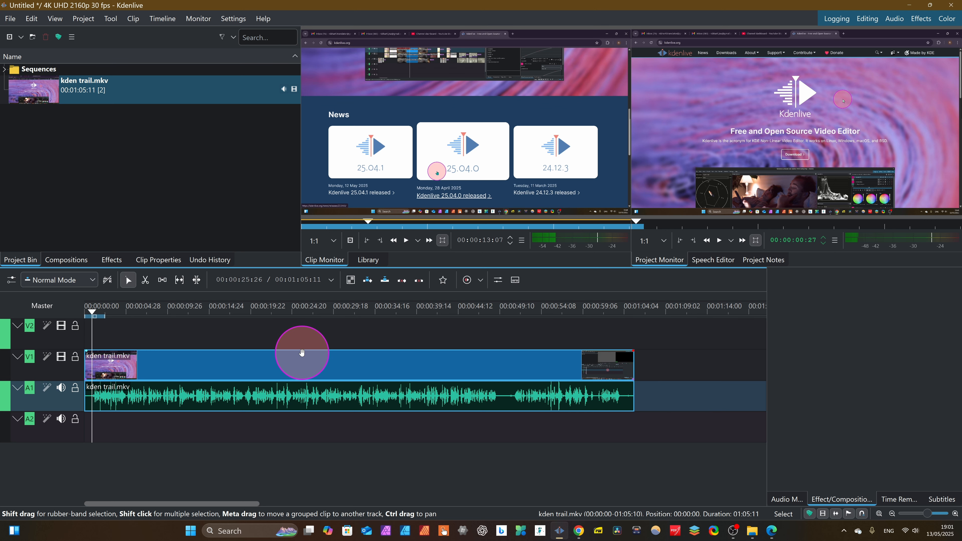
pyautogui.keyDown('ctrl'); pyautogui.scroll(5, 301, 352); pyautogui.keyUp('ctrl')
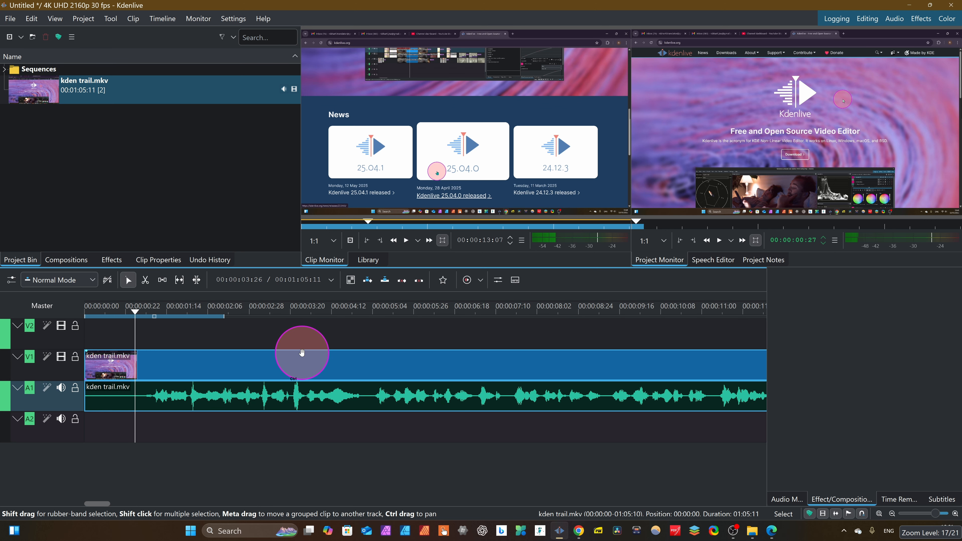
pyautogui.keyDown('ctrl'); pyautogui.scroll(-8, 302, 352); pyautogui.keyUp('ctrl')
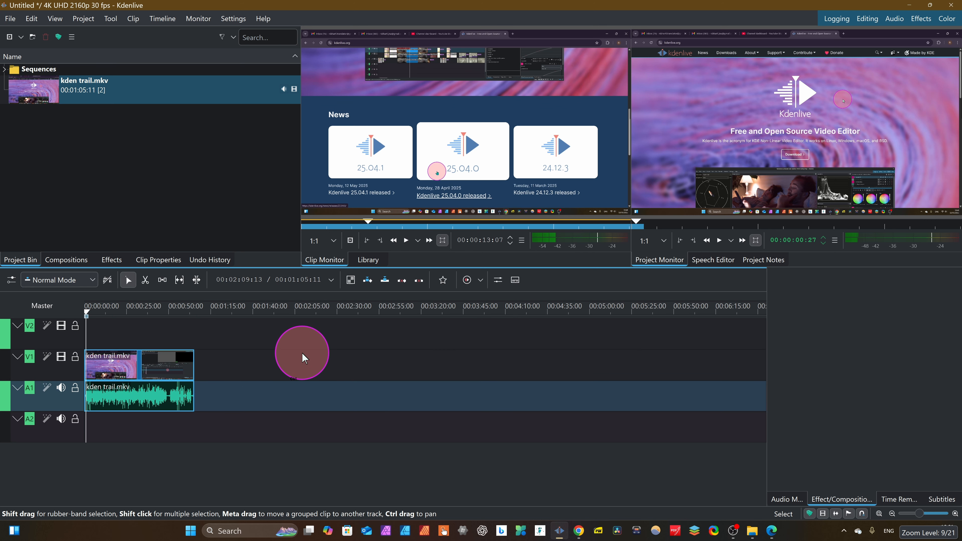
pyautogui.keyDown('ctrl'); pyautogui.scroll(4, 302, 354); pyautogui.keyUp('ctrl')
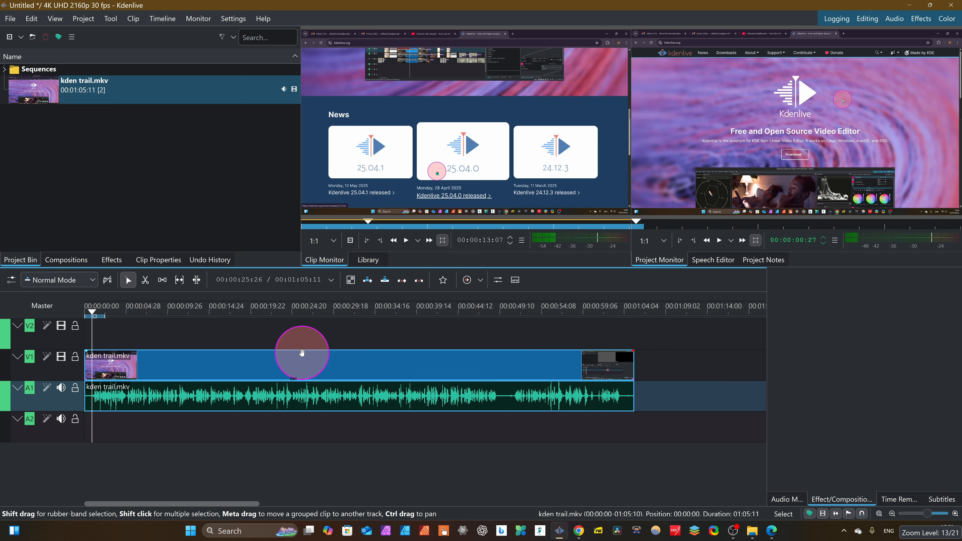
pyautogui.keyDown('ctrl'); pyautogui.scroll(2, 302, 353); pyautogui.keyUp('ctrl')
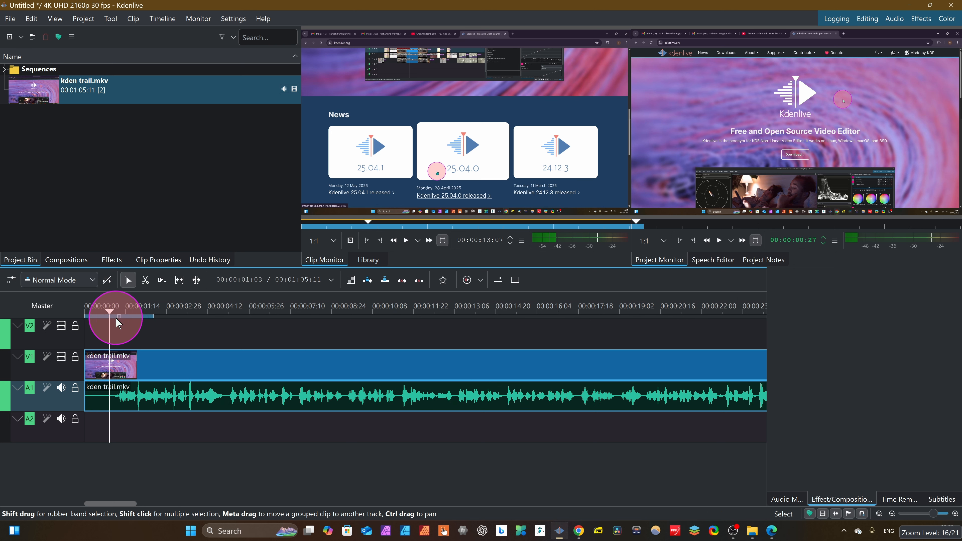
pyautogui.moveTo(110, 317); pyautogui.dragTo(119, 320)
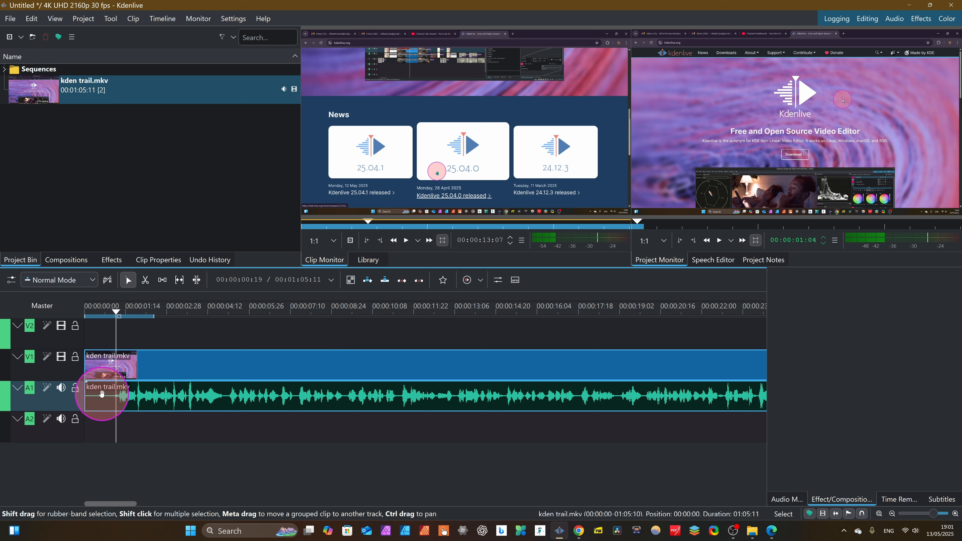
pyautogui.hotkey('shift', 'r')
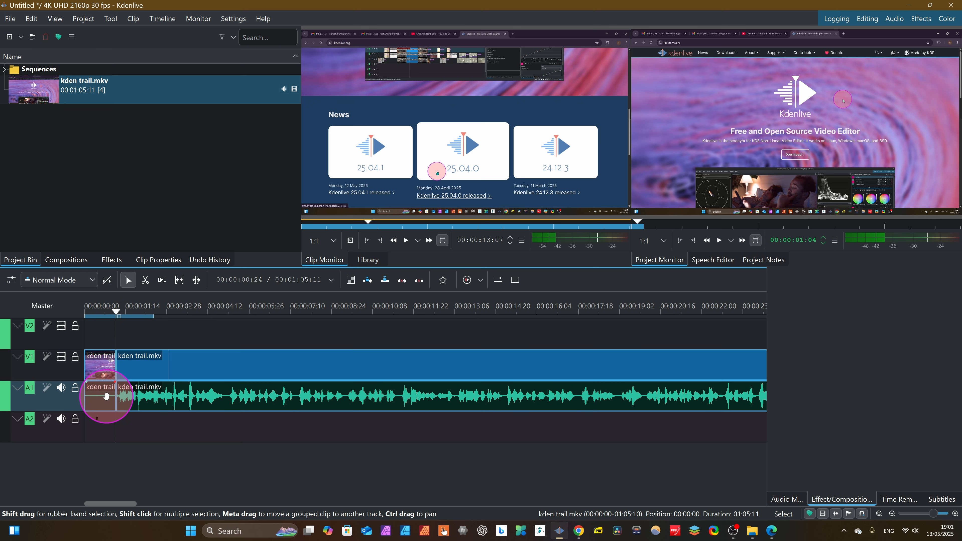
pyautogui.moveTo(94, 329); pyautogui.dragTo(100, 331)
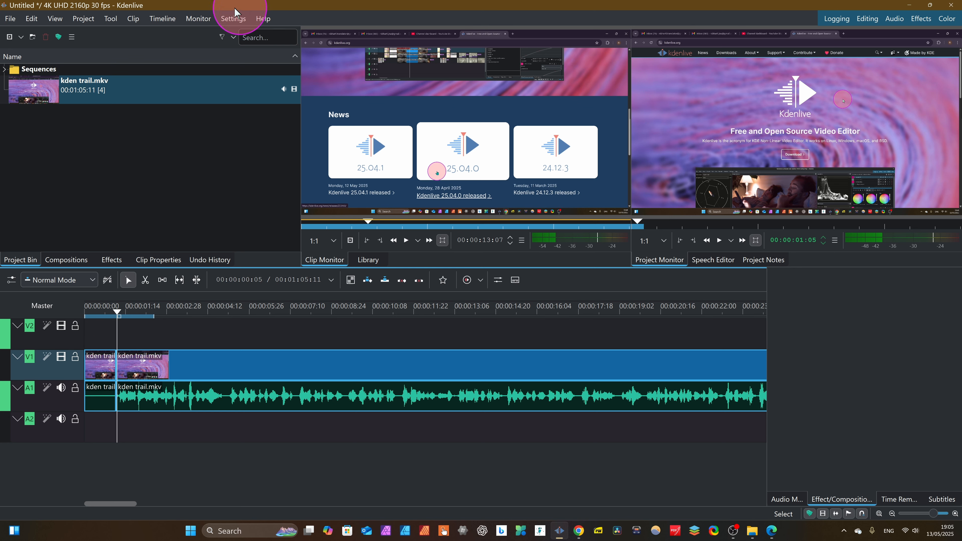
# Look up the keyboard shortcut assigned to the Extract Clip action in the shortcut configuration
pyautogui.click(233, 20)
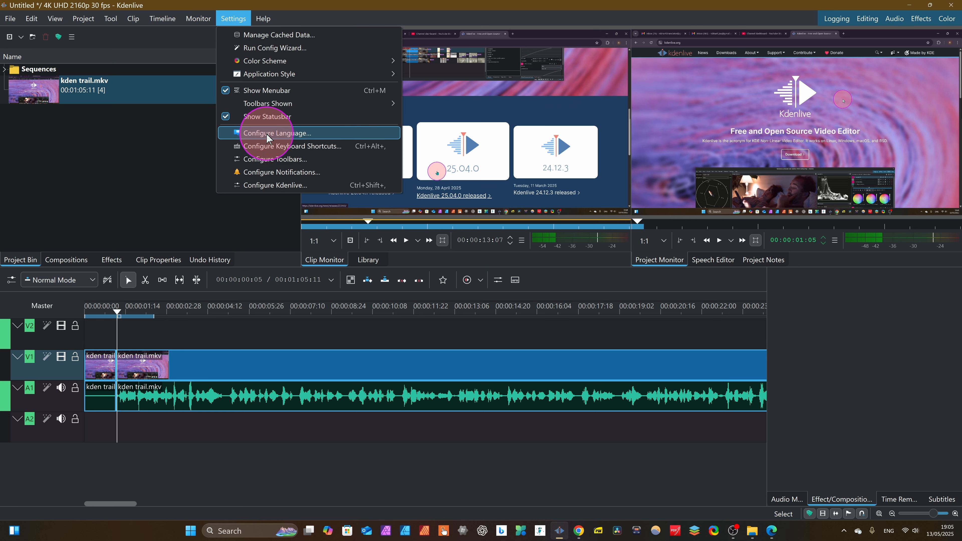
pyautogui.click(290, 148)
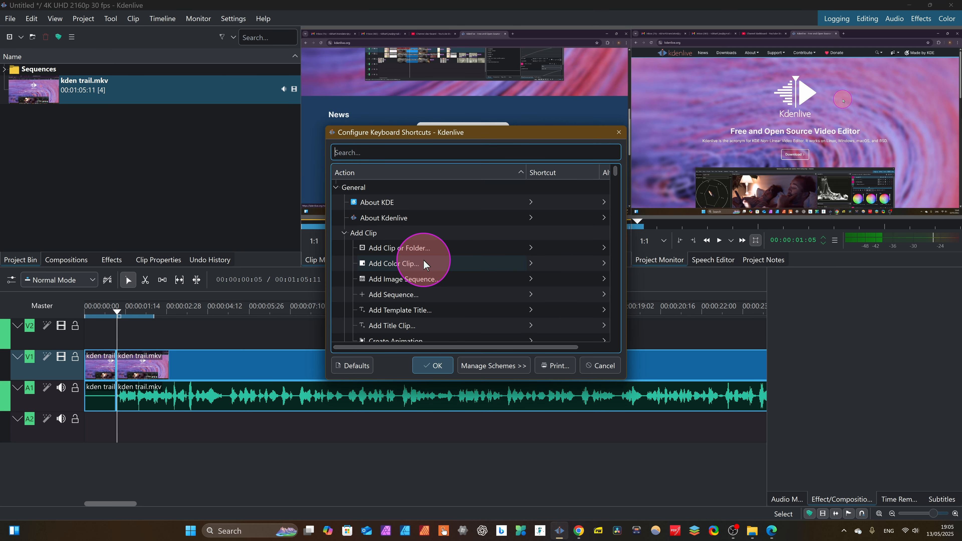
pyautogui.scroll(-5, 426, 262)
pyautogui.scroll(-5, 424, 263)
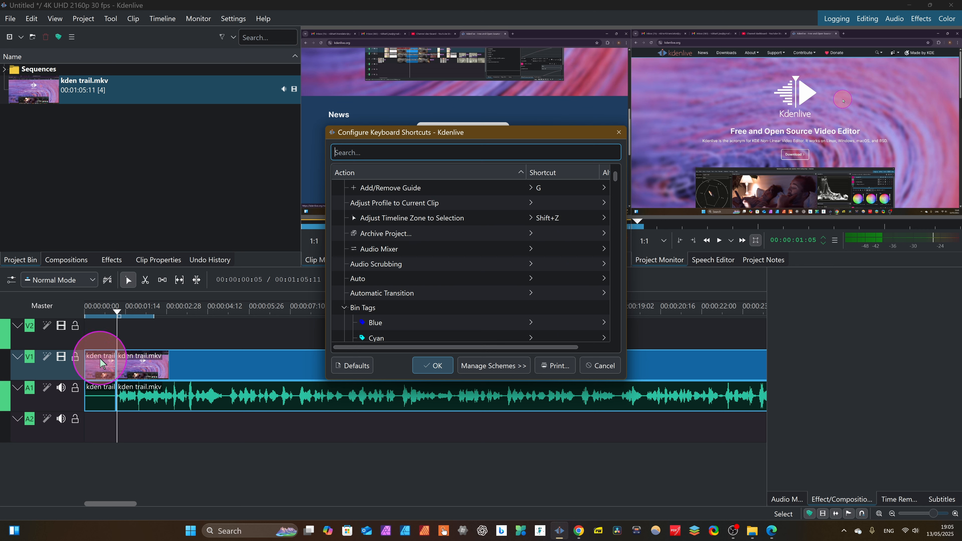
pyautogui.scroll(5, 446, 250)
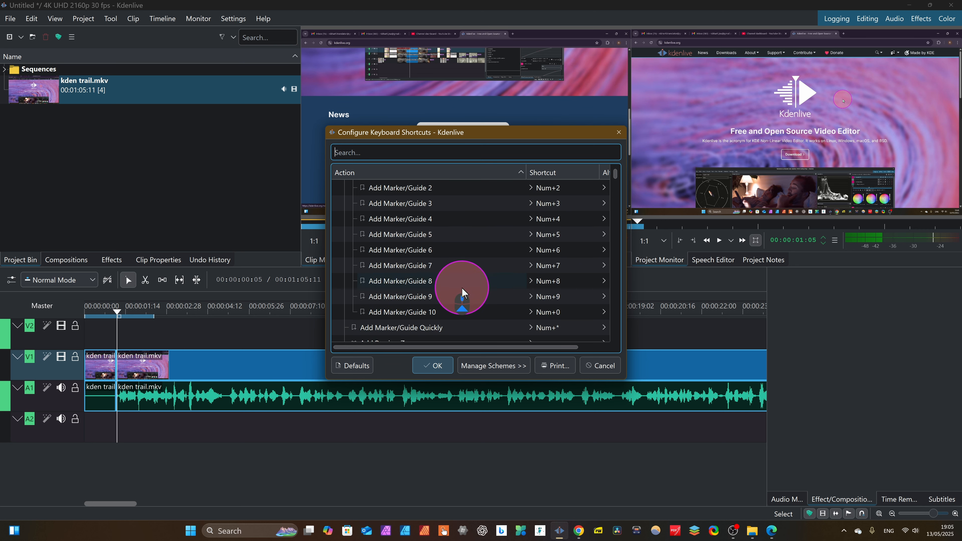
pyautogui.scroll(-5, 461, 287)
pyautogui.scroll(-10, 461, 287)
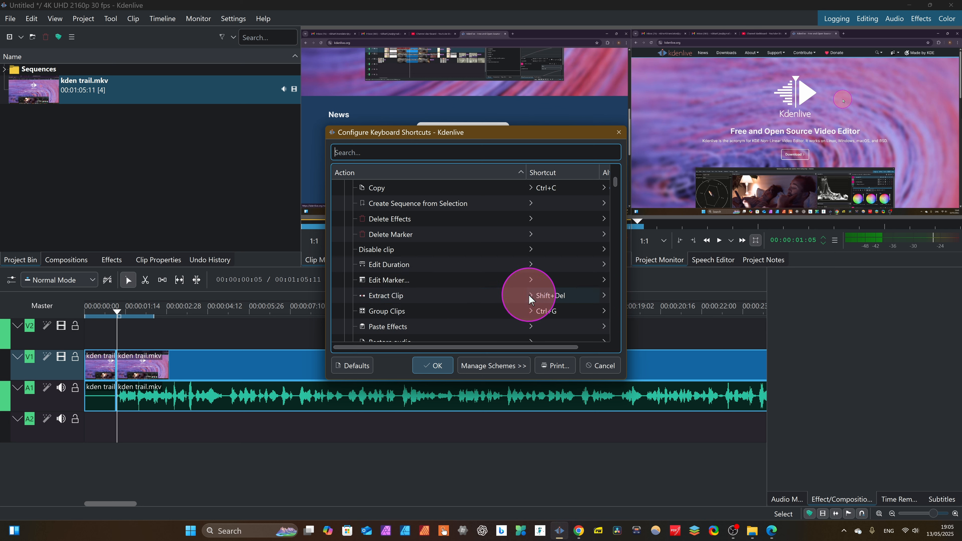
pyautogui.click(547, 297)
pyautogui.click(414, 332)
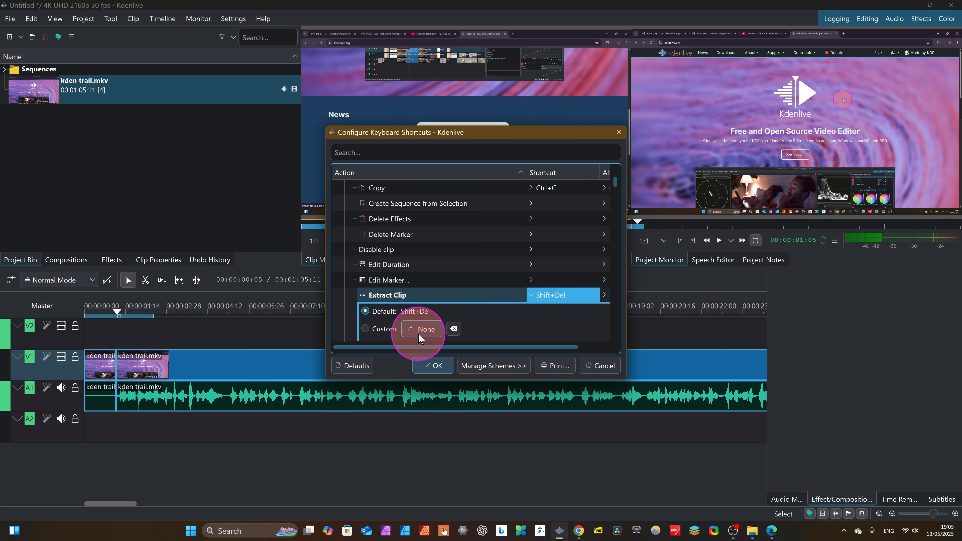
pyautogui.click(432, 365)
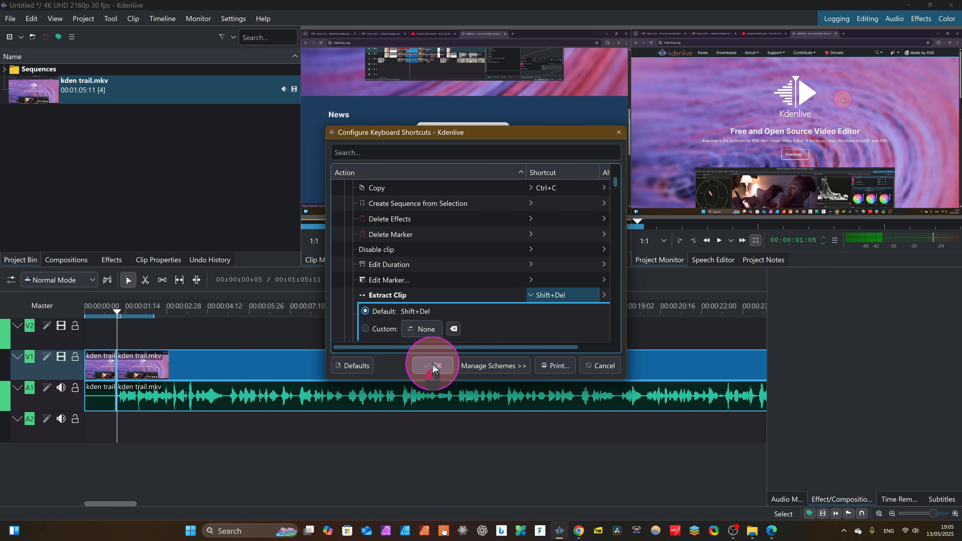
# Extract the short opening segment before the cut, closing its gap, and place the playhead at 00:00:05:10
pyautogui.click(97, 376)
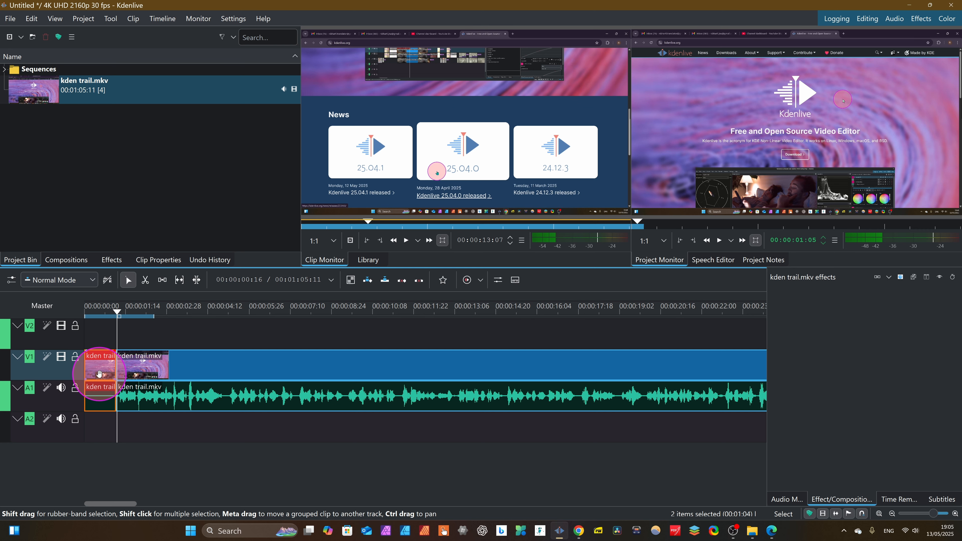
pyautogui.hotkey('shift', 'Delete')
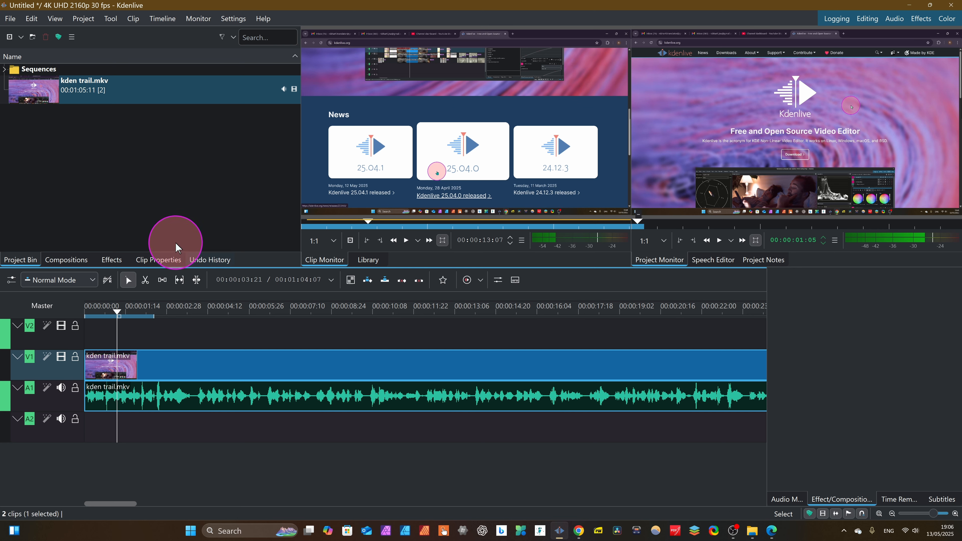
pyautogui.click(87, 333)
pyautogui.click(672, 357)
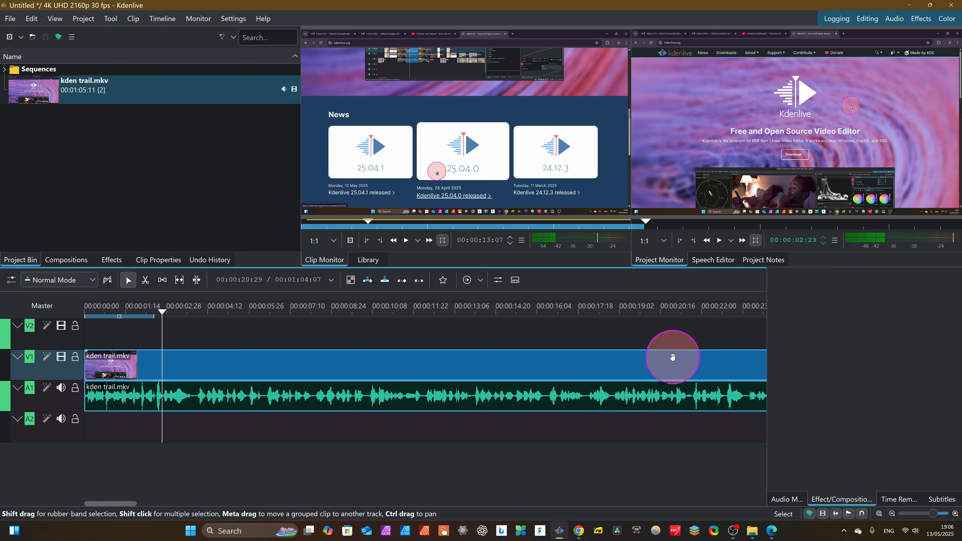
pyautogui.scroll(-3, 673, 357)
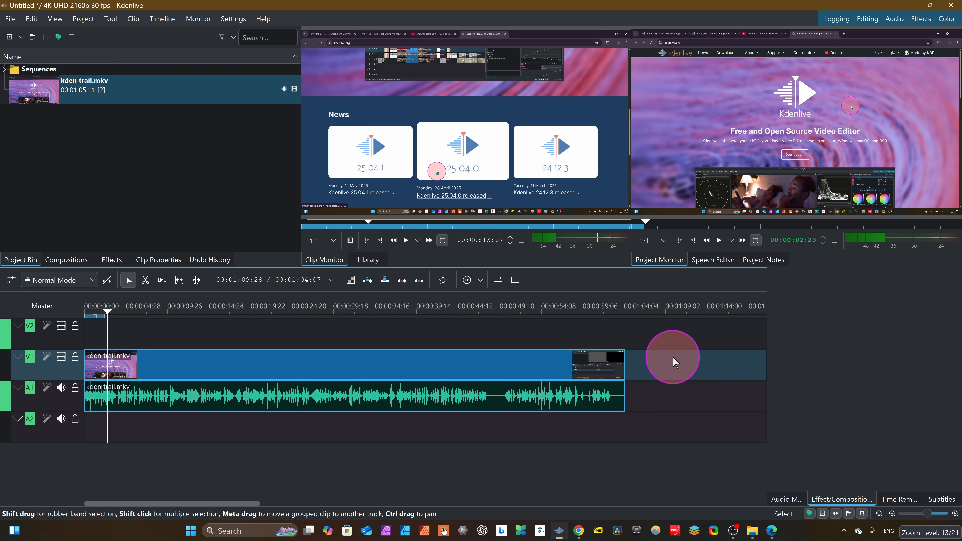
pyautogui.scroll(-1, 672, 362)
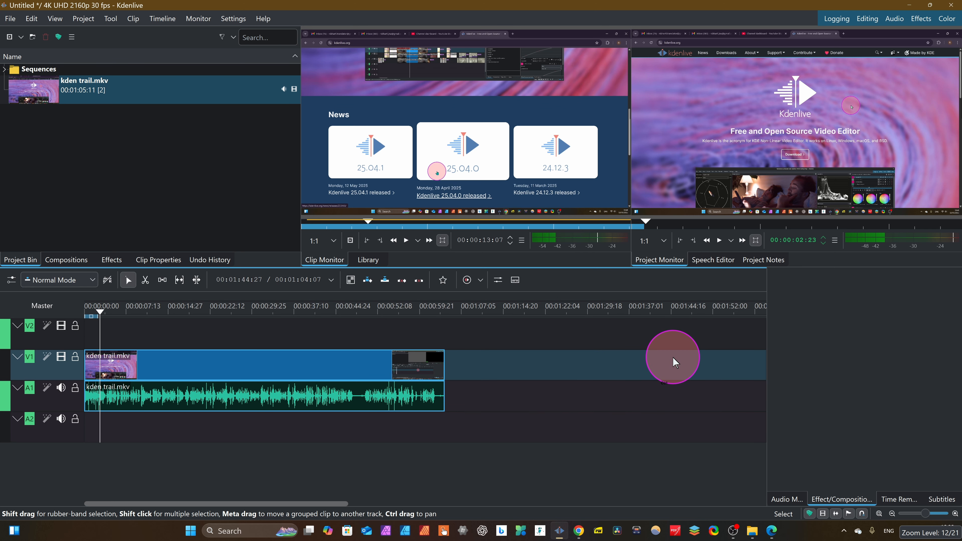
pyautogui.scroll(2, 672, 356)
pyautogui.scroll(-1, 673, 357)
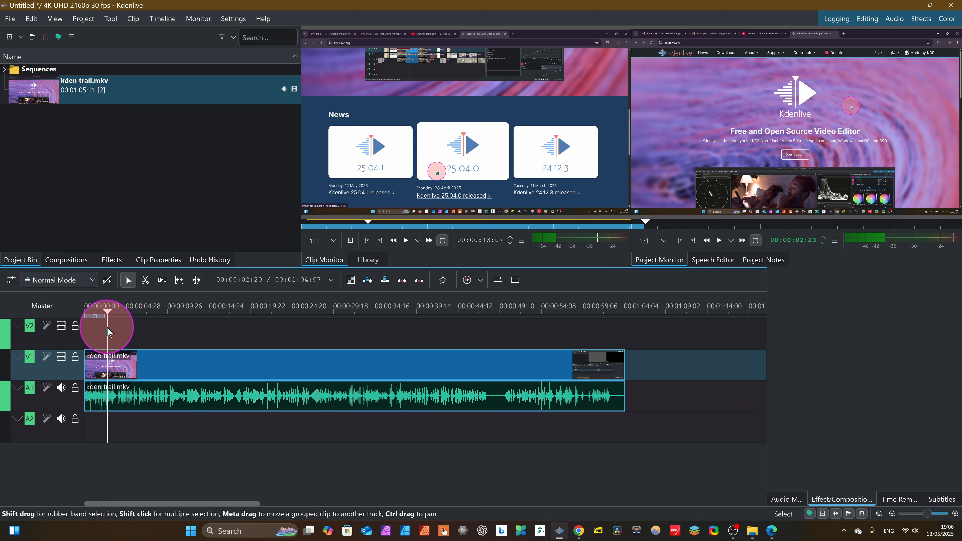
pyautogui.moveTo(108, 332); pyautogui.dragTo(129, 342)
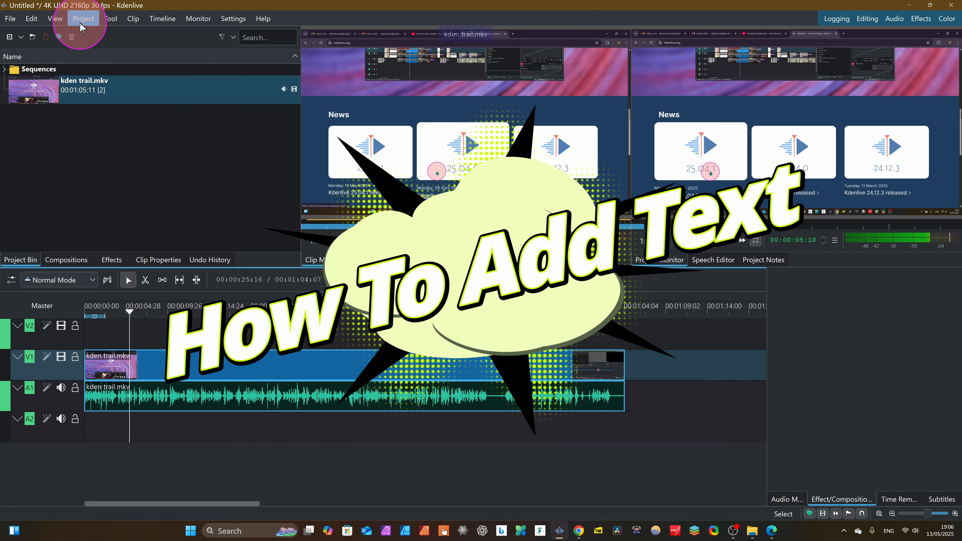
# Start a new title clip and add the text "Kdenlive Tutoral" in the upper-left area of the frame
pyautogui.click(83, 19)
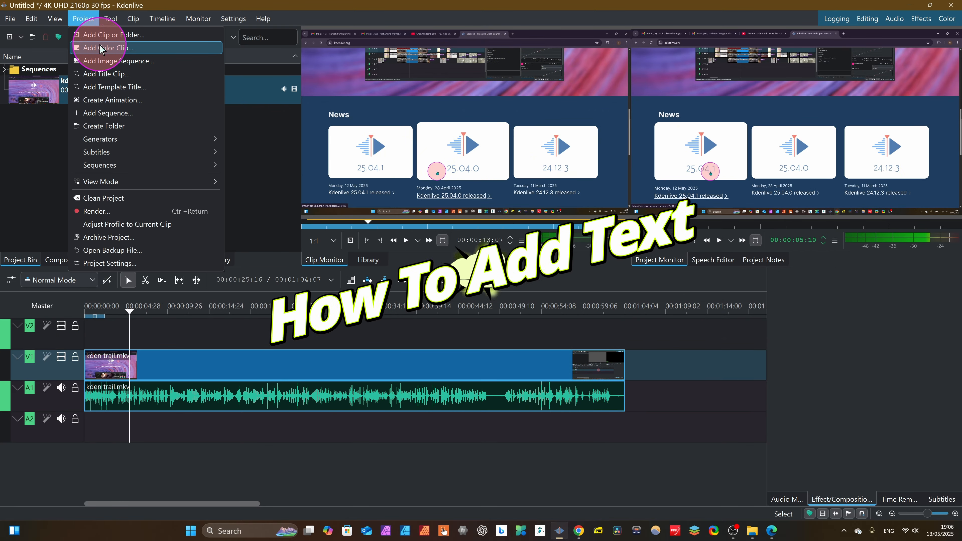
pyautogui.click(96, 74)
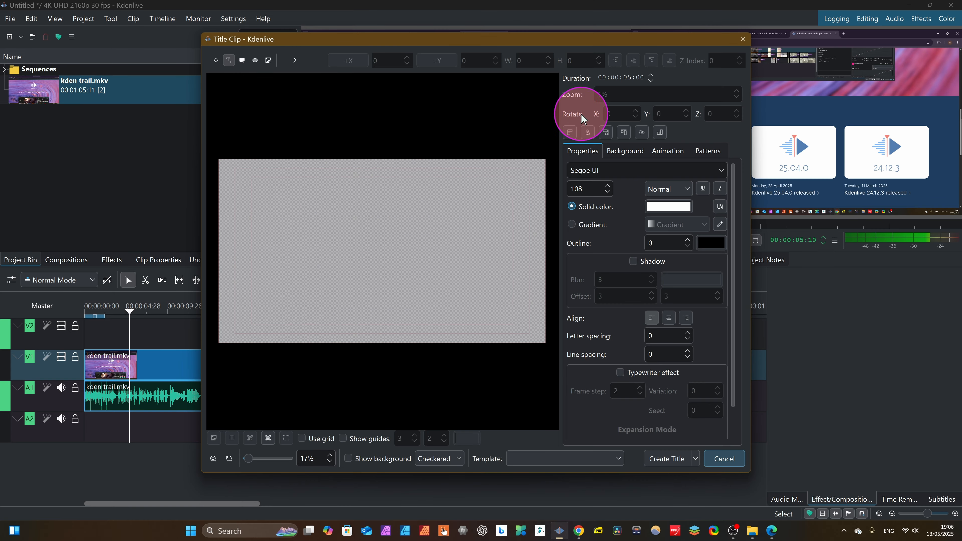
pyautogui.moveTo(440, 40); pyautogui.dragTo(531, 20)
pyautogui.click(353, 181)
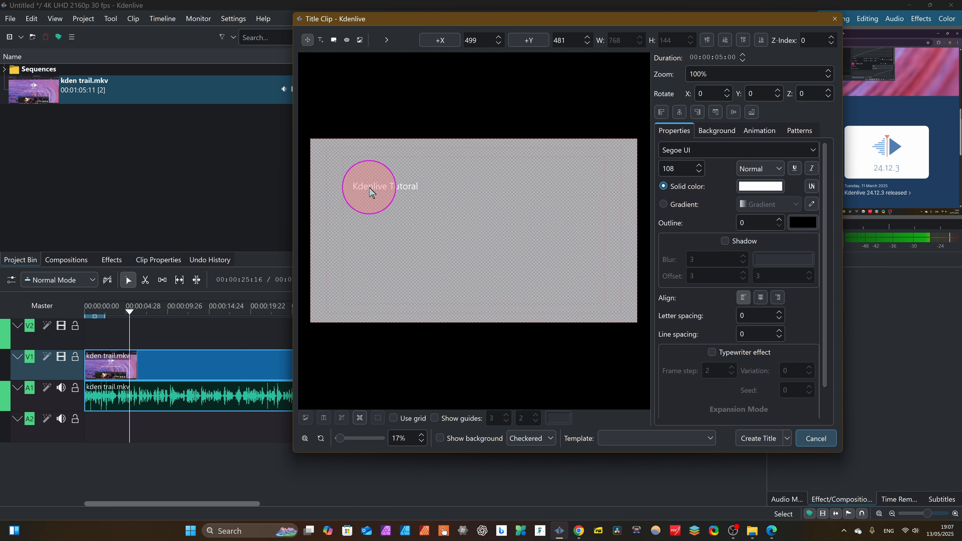
# Select the title text, try the Script font, and set the font to Sans Serif Collection
pyautogui.moveTo(371, 192); pyautogui.dragTo(423, 205)
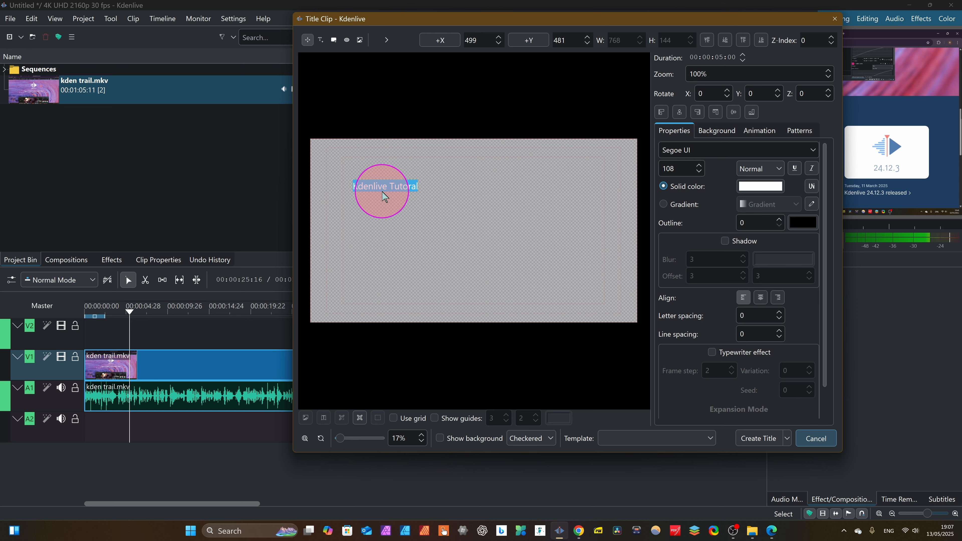
pyautogui.click(812, 155)
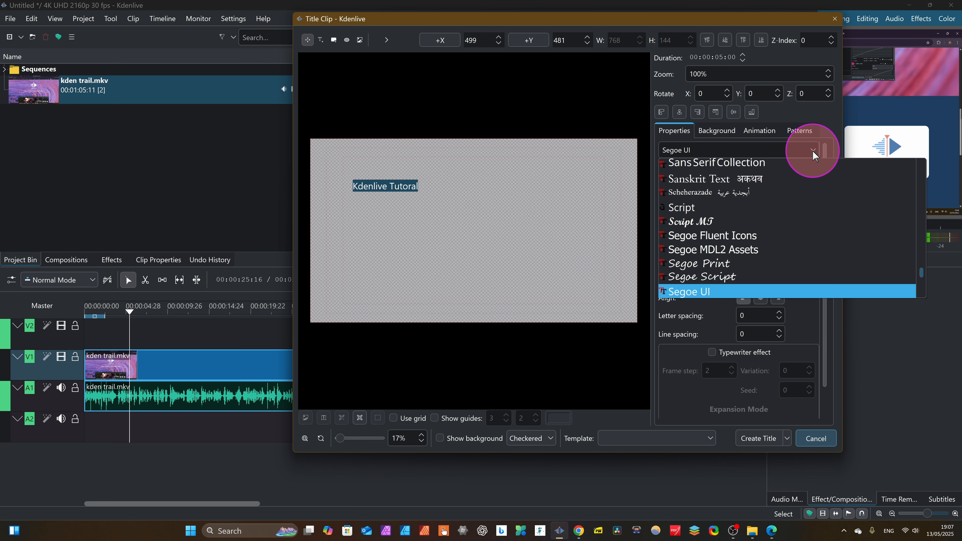
pyautogui.click(693, 209)
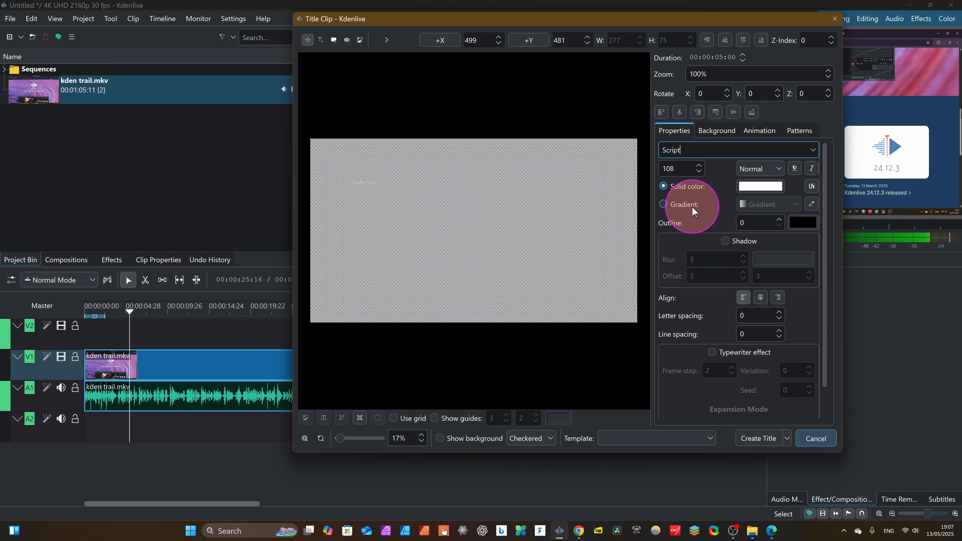
pyautogui.click(819, 151)
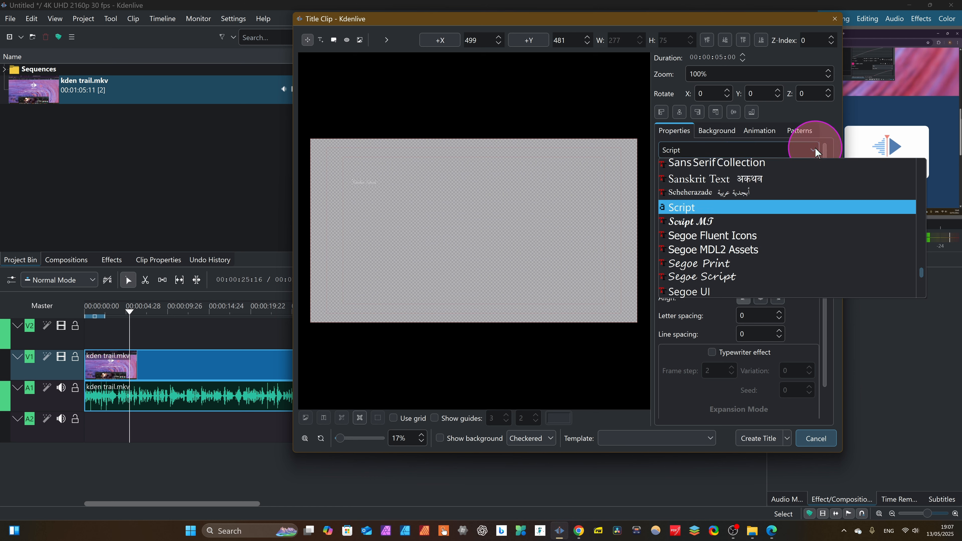
pyautogui.click(742, 167)
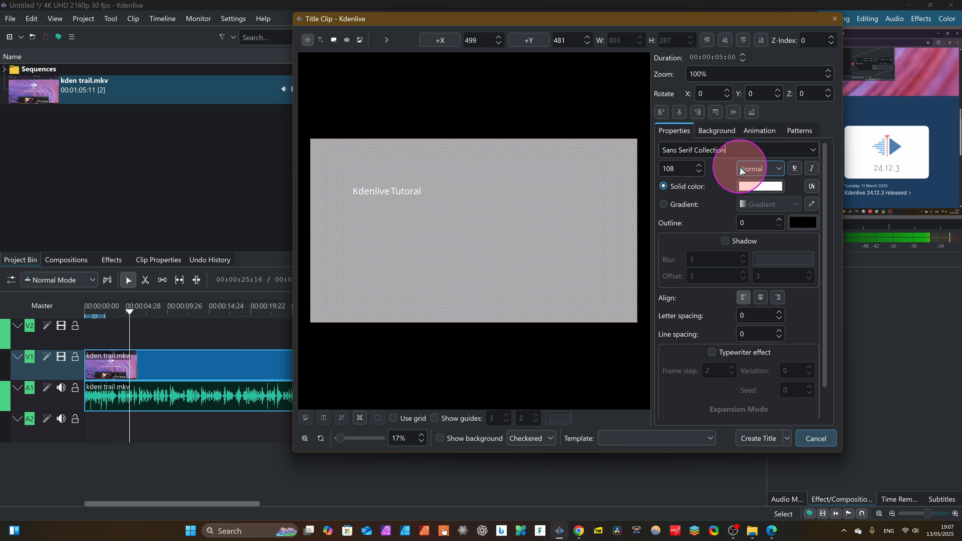
# Set the title text's font to Monoton
pyautogui.click(811, 150)
pyautogui.scroll(6, 761, 221)
pyautogui.scroll(5, 762, 222)
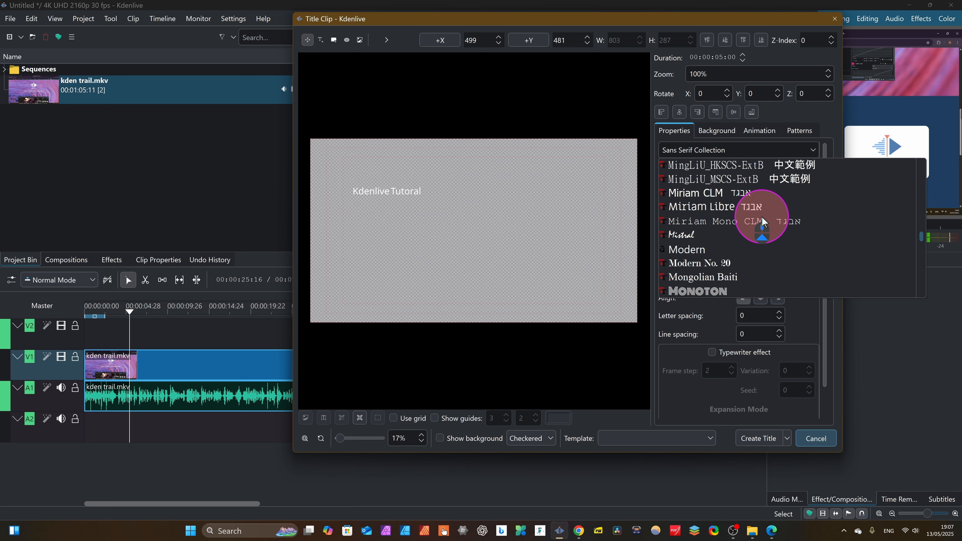
pyautogui.scroll(-2, 762, 222)
pyautogui.click(704, 189)
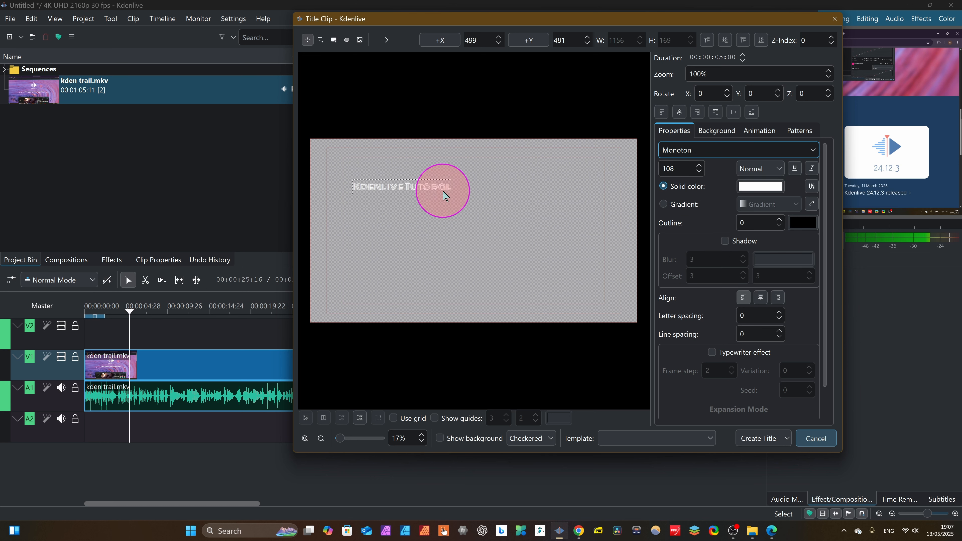
# Set the whole title text's font size to 125 and its weight to Black
pyautogui.click(393, 189)
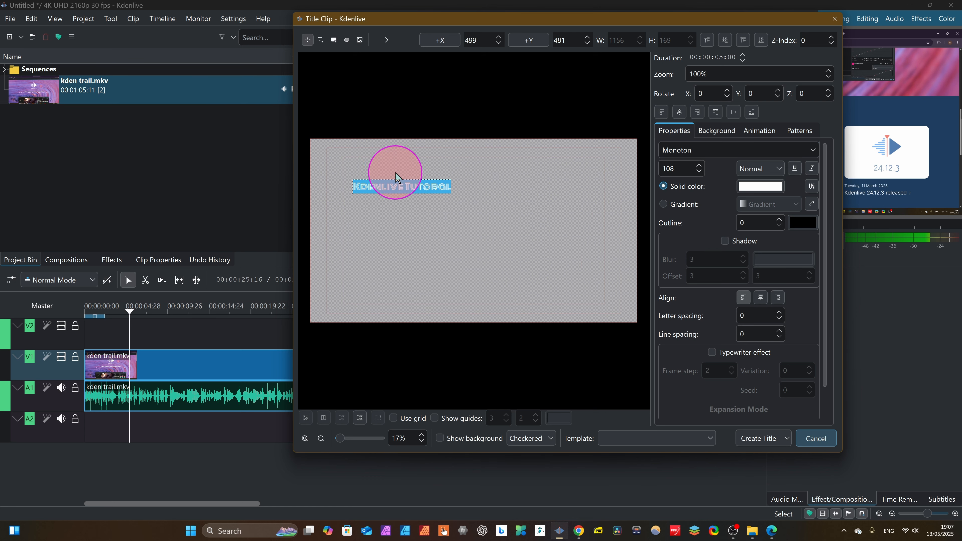
pyautogui.click(698, 166)
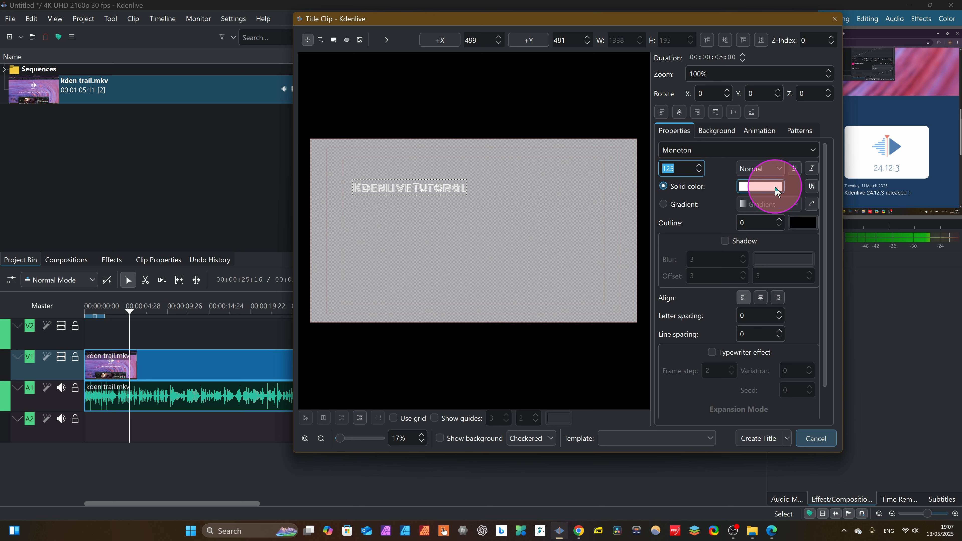
pyautogui.click(772, 168)
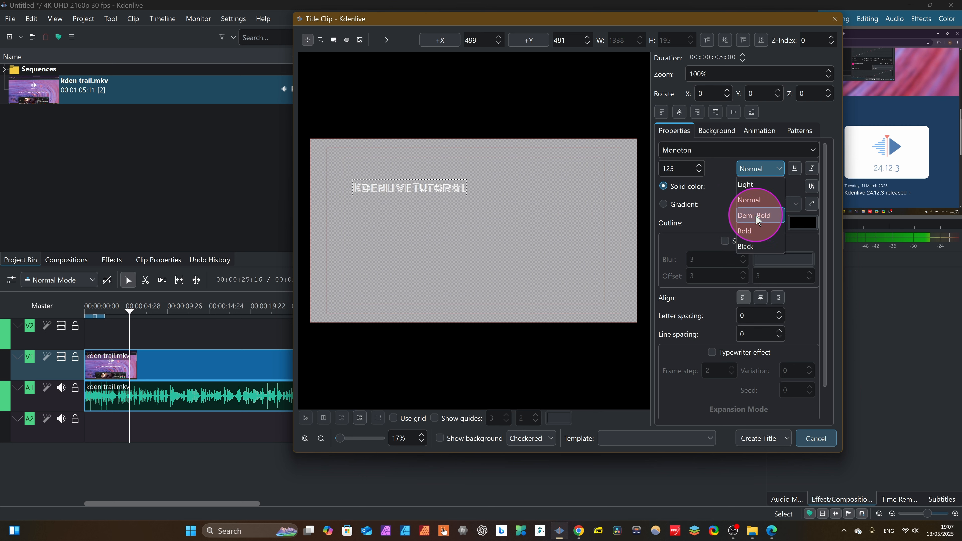
pyautogui.click(755, 247)
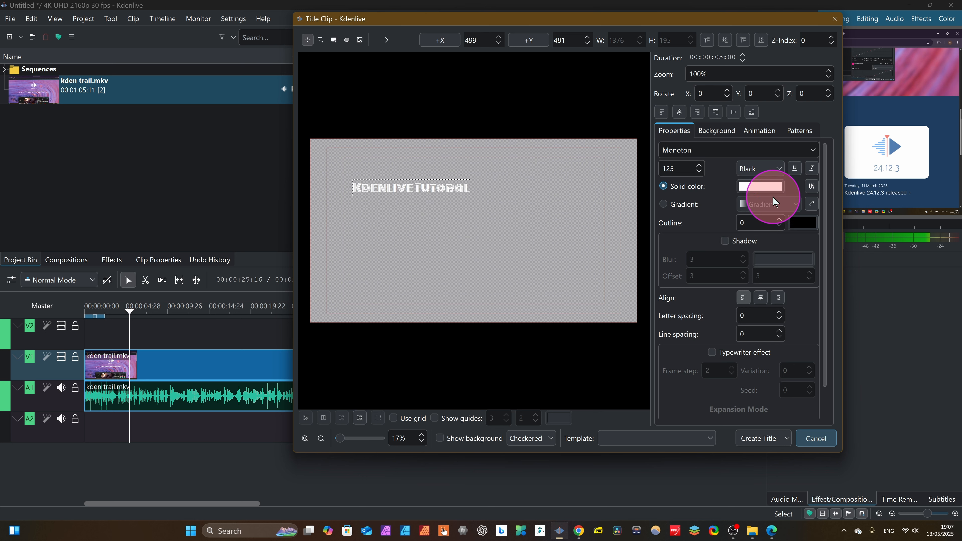
# Try orange #aa5500 as the title text's solid color
pyautogui.click(766, 192)
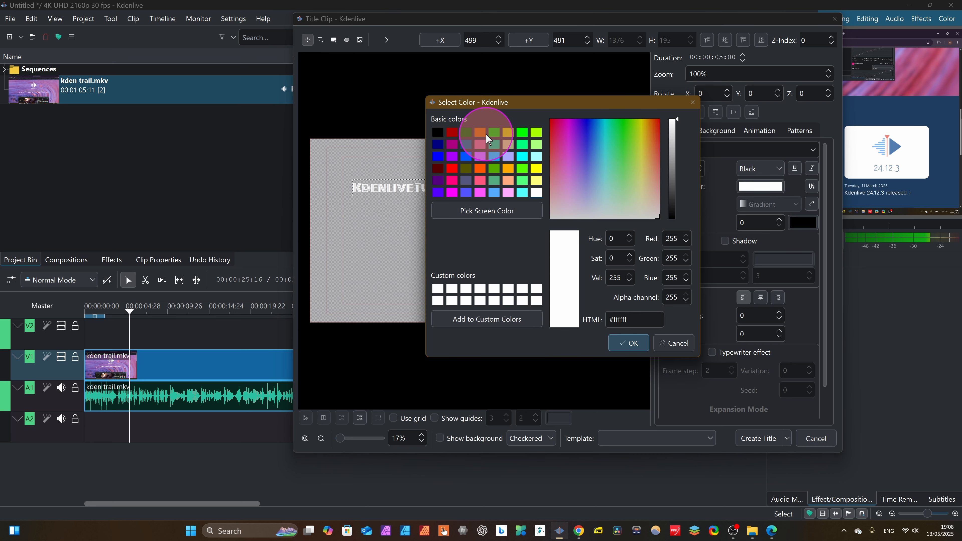
pyautogui.click(480, 132)
pyautogui.click(624, 343)
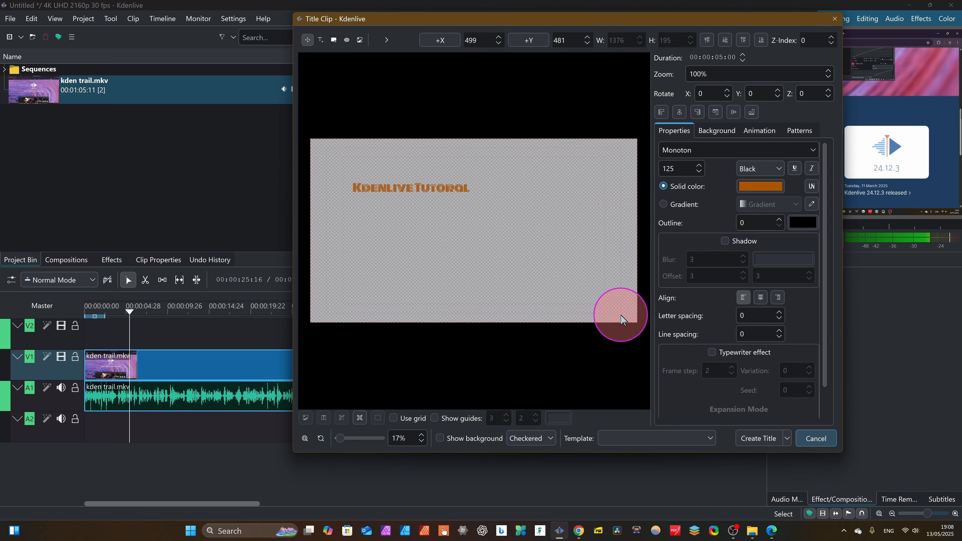
# Set the title text's solid color to red #ff0000 and its letter spacing to -2
pyautogui.click(766, 187)
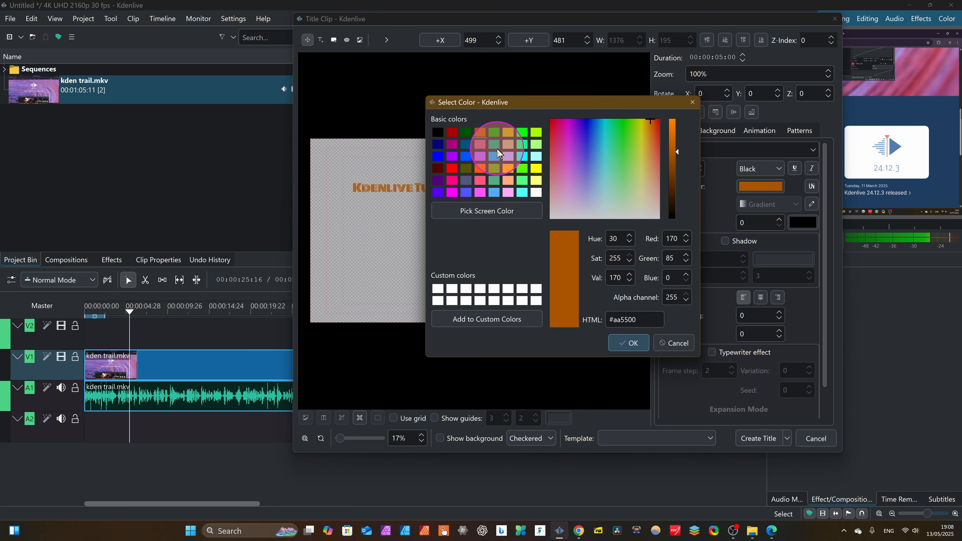
pyautogui.click(452, 168)
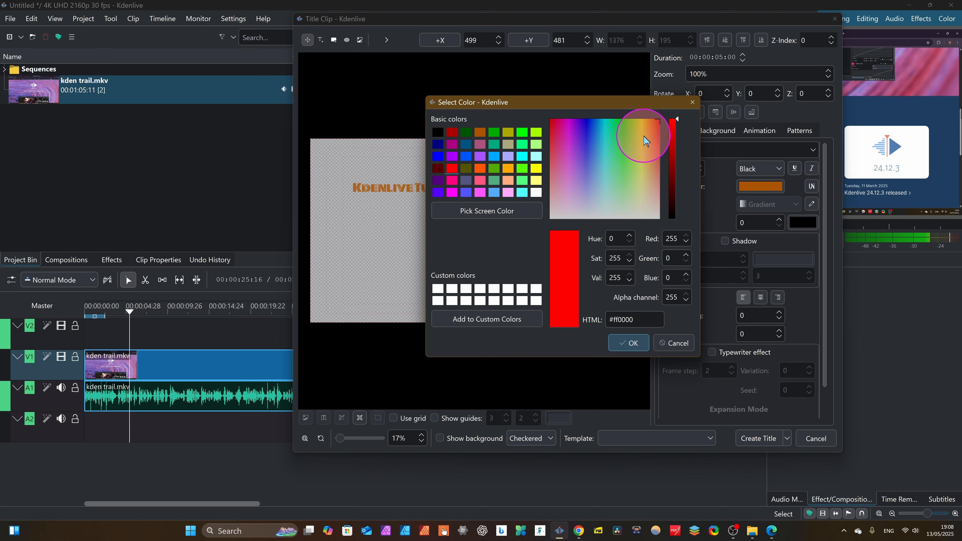
pyautogui.click(628, 343)
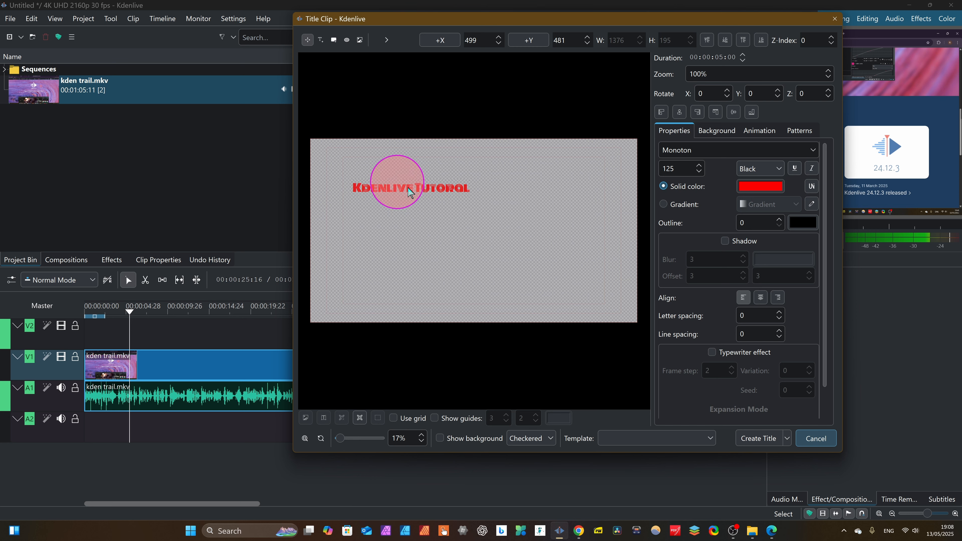
pyautogui.scroll(-2, 764, 315)
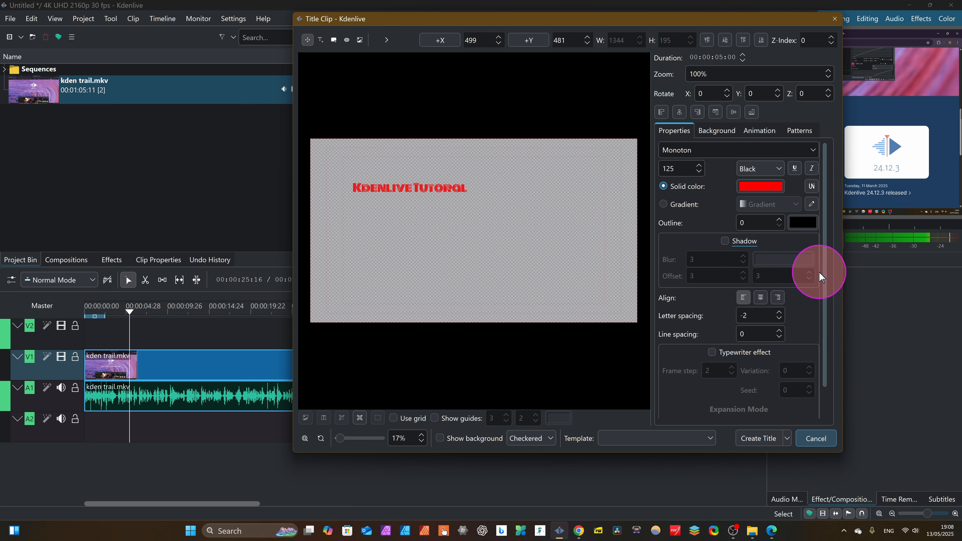
pyautogui.moveTo(823, 280)
pyautogui.mouseDown()
pyautogui.moveTo(828, 307)
pyautogui.moveTo(831, 281)
pyautogui.mouseUp()
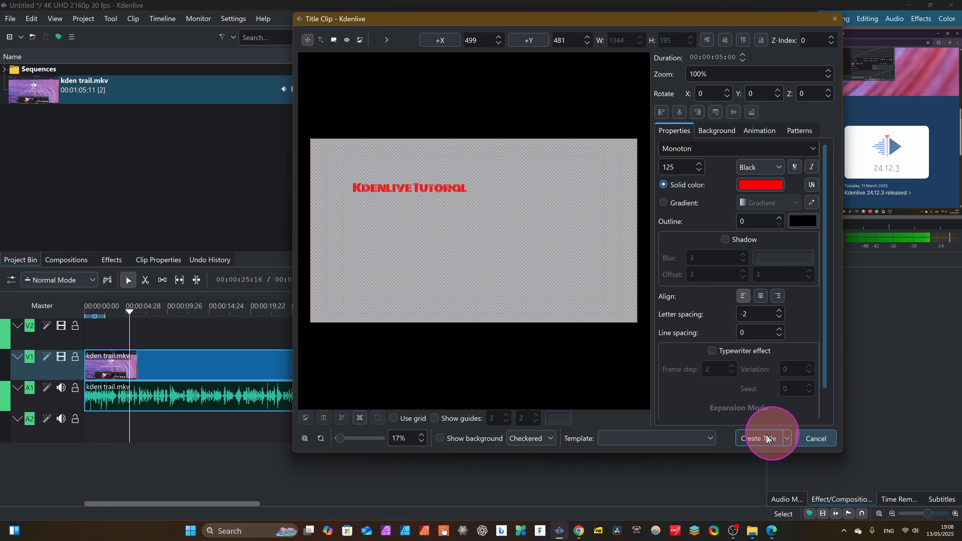
# Create the title and place its clip on track V2 above the kden trail clip, starting at 00:00:03:17
pyautogui.click(757, 437)
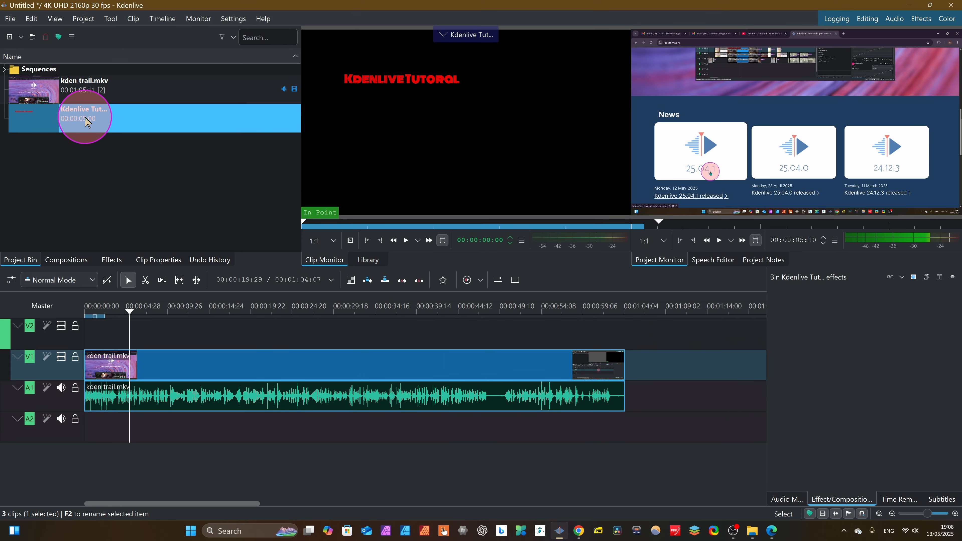
pyautogui.moveTo(84, 119); pyautogui.dragTo(178, 334)
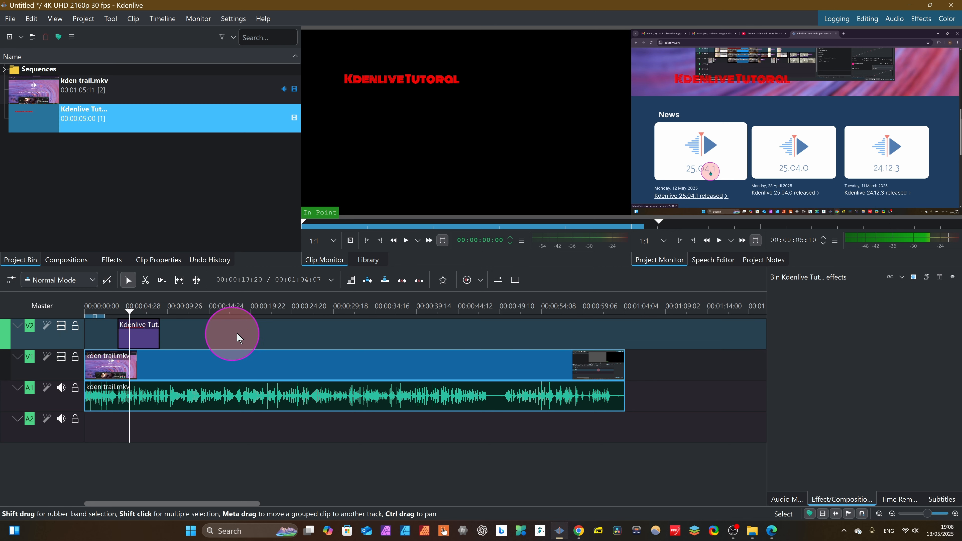
pyautogui.moveTo(106, 340); pyautogui.dragTo(141, 354)
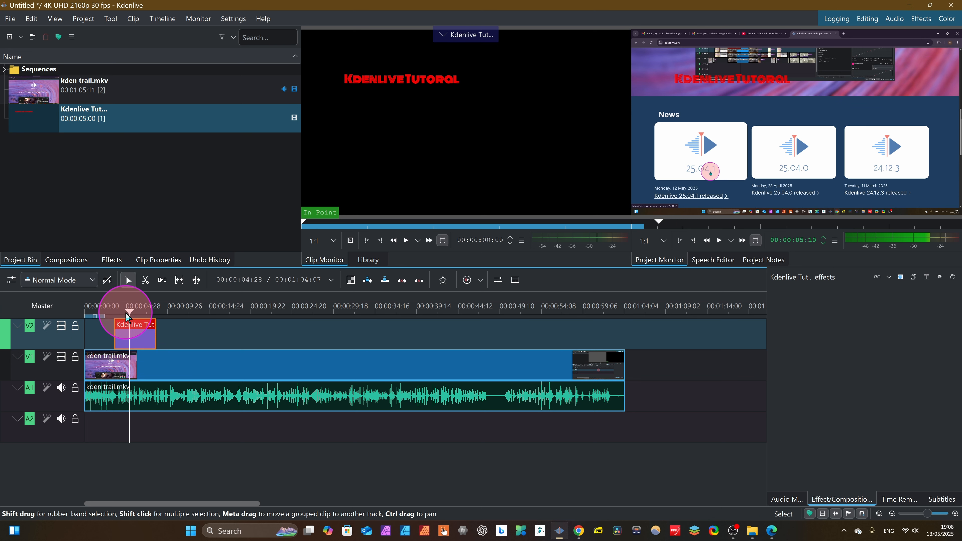
# Play the timeline from near the title clip's start to review it, and return the playhead to 00:00:05:16
pyautogui.moveTo(126, 312); pyautogui.dragTo(117, 312)
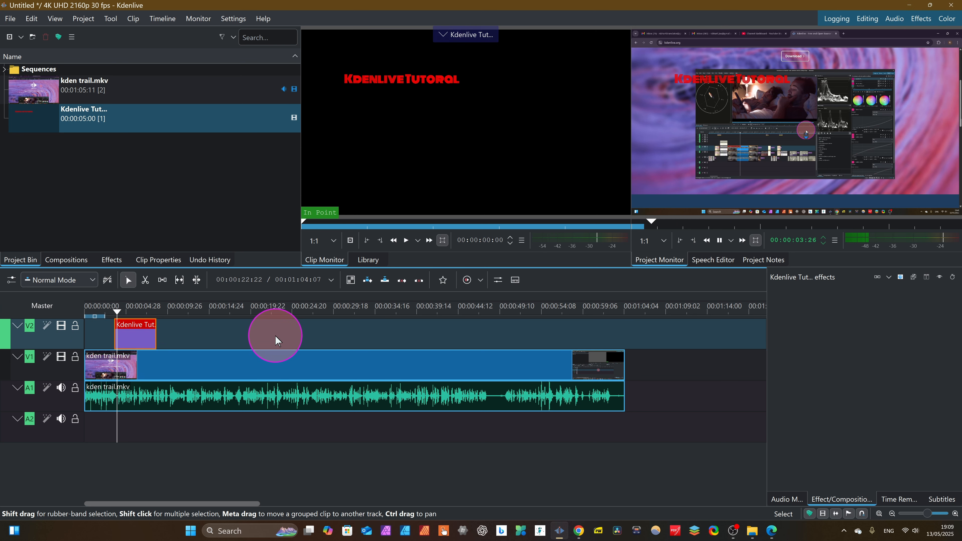
pyautogui.press('space')
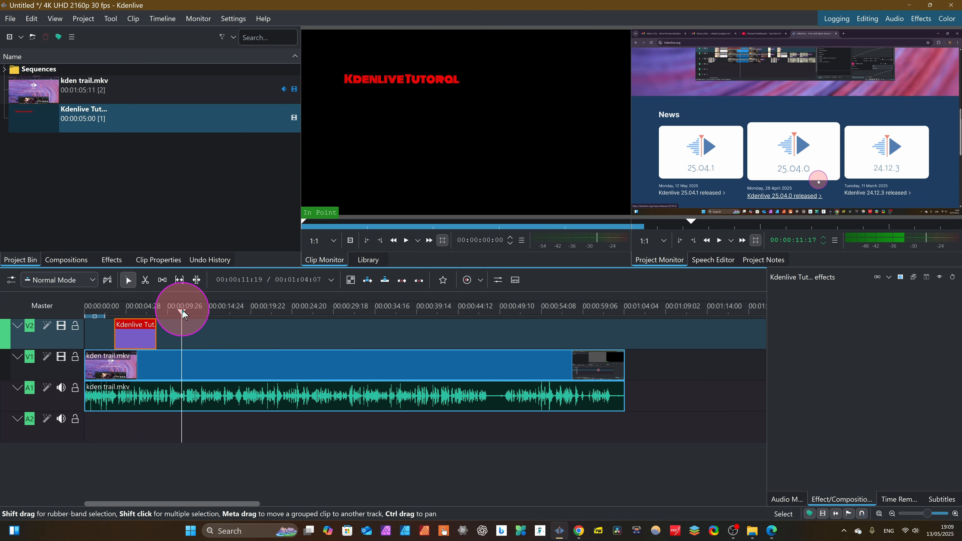
pyautogui.click(131, 313)
# Reopen the title clip on V2 for editing and set its text's font size to 141
pyautogui.click(141, 326)
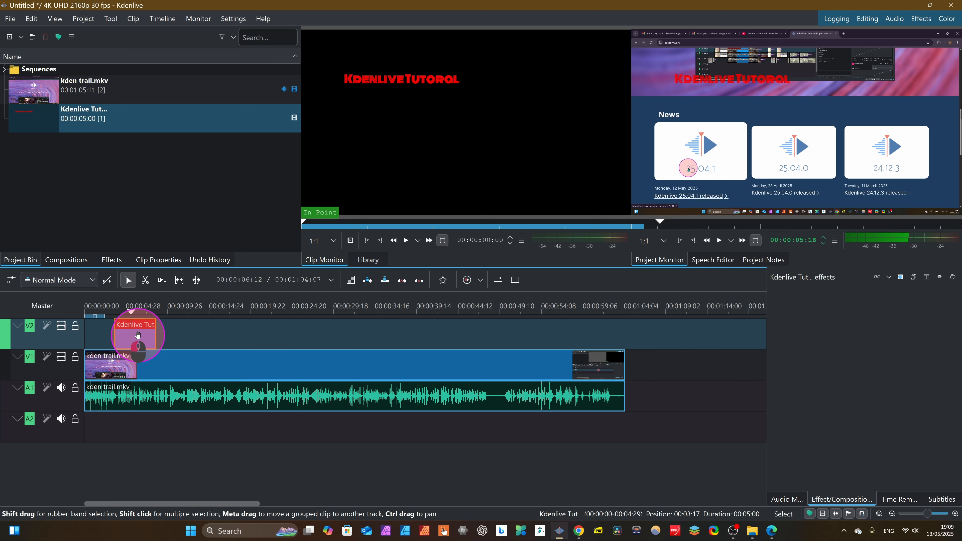
pyautogui.doubleClick(137, 334)
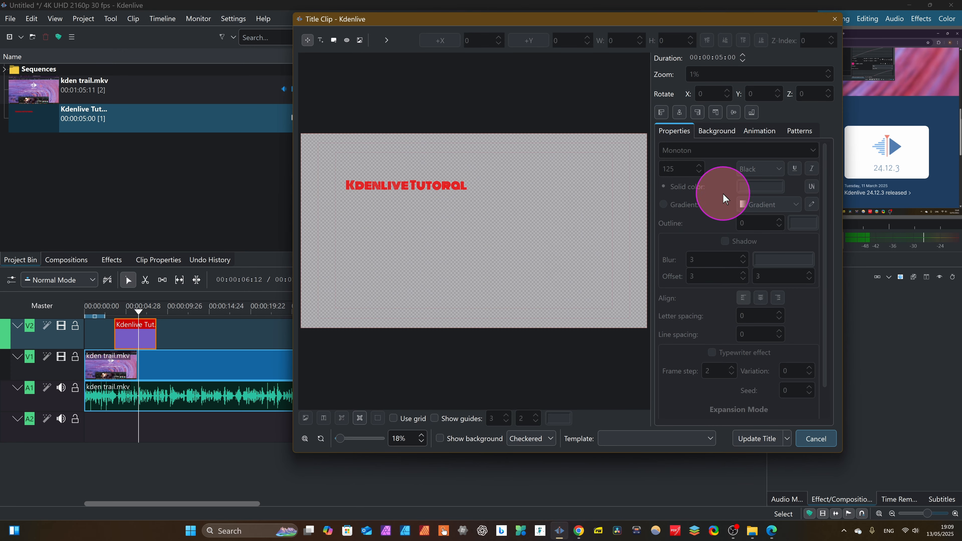
pyautogui.click(397, 184)
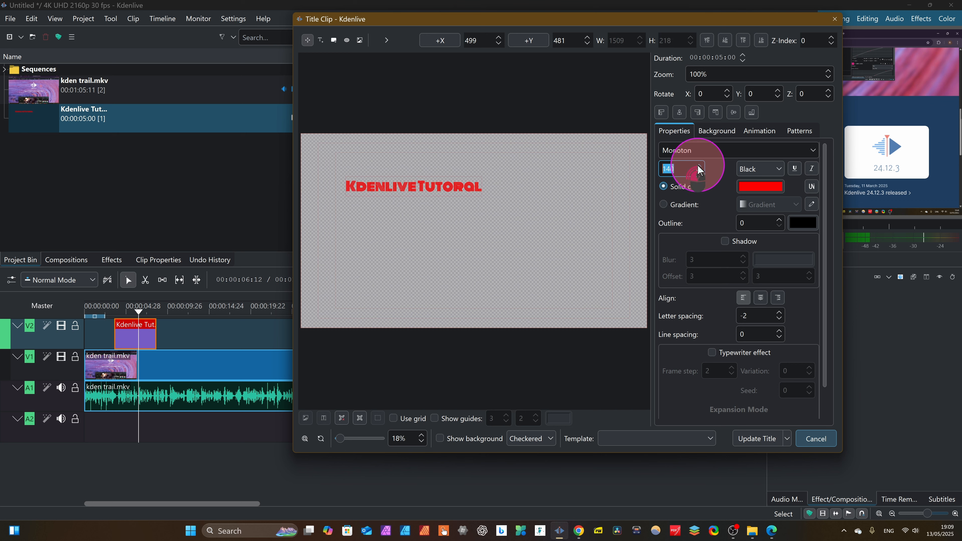
pyautogui.click(697, 166)
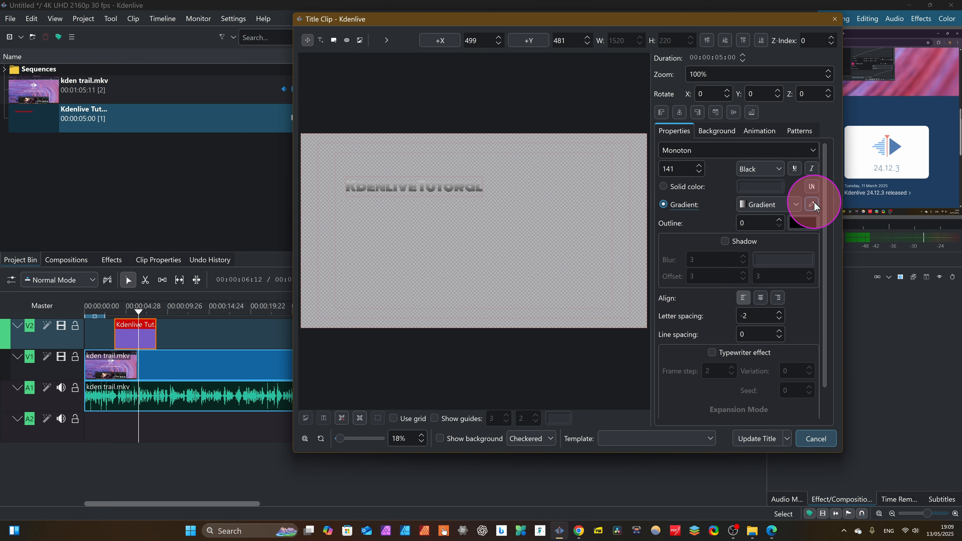
# Switch the title text's fill to a gradient with color 1 set to green #00ff00 at position 11
pyautogui.click(810, 205)
pyautogui.moveTo(491, 111); pyautogui.dragTo(739, 80)
pyautogui.click(640, 166)
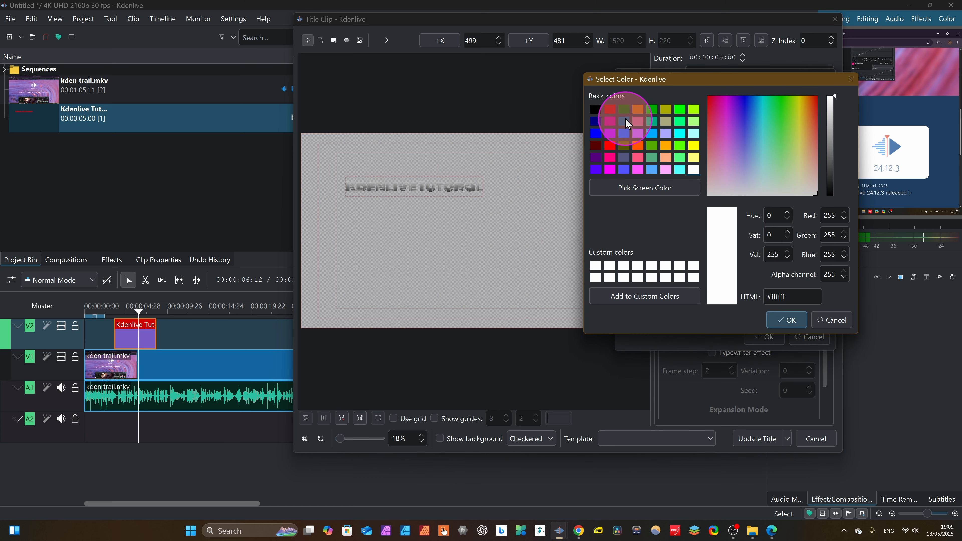
pyautogui.click(681, 110)
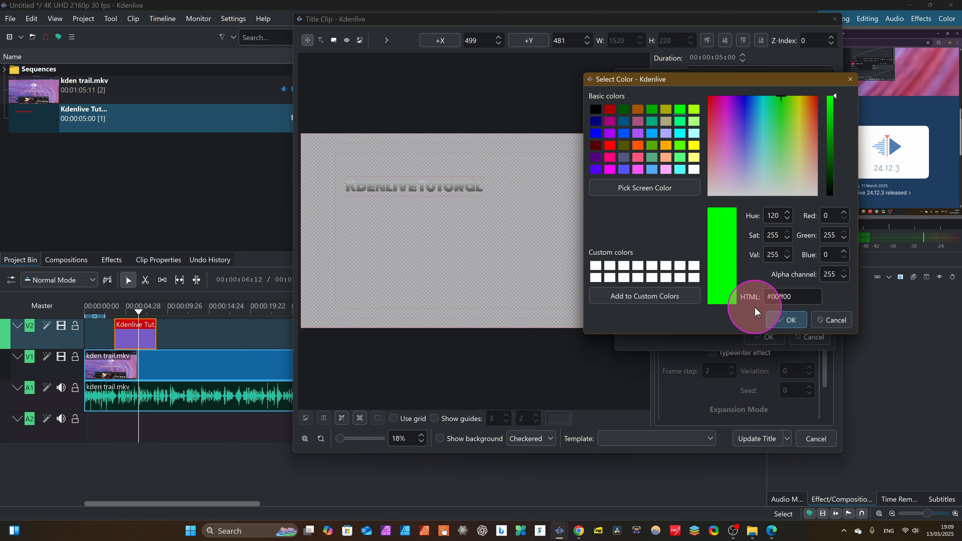
pyautogui.click(788, 321)
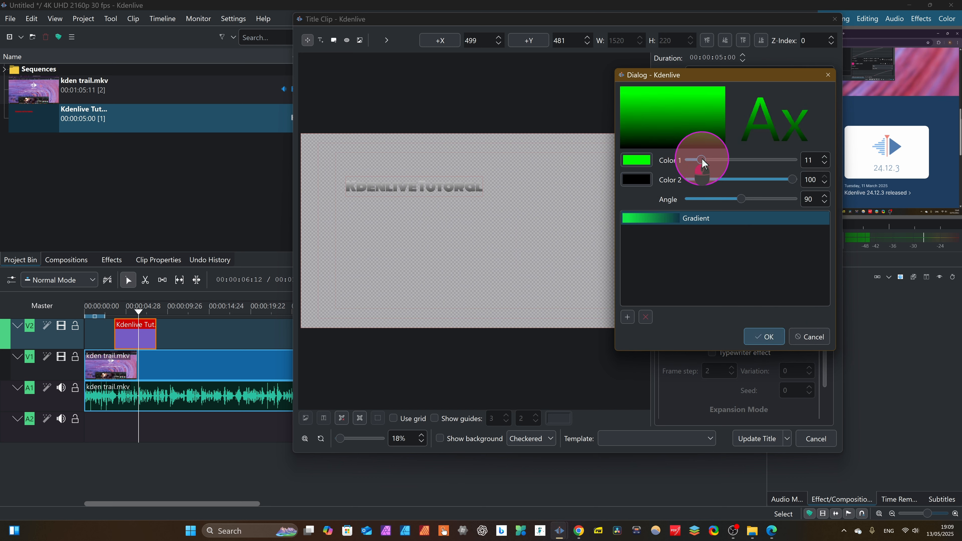
# Set the gradient's color 2 to dark red #aa0000
pyautogui.click(637, 180)
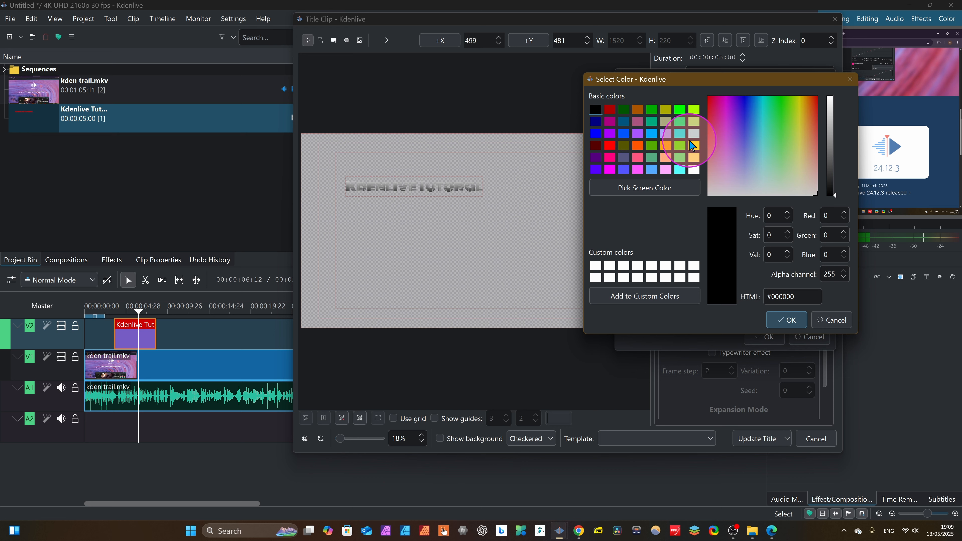
pyautogui.click(608, 111)
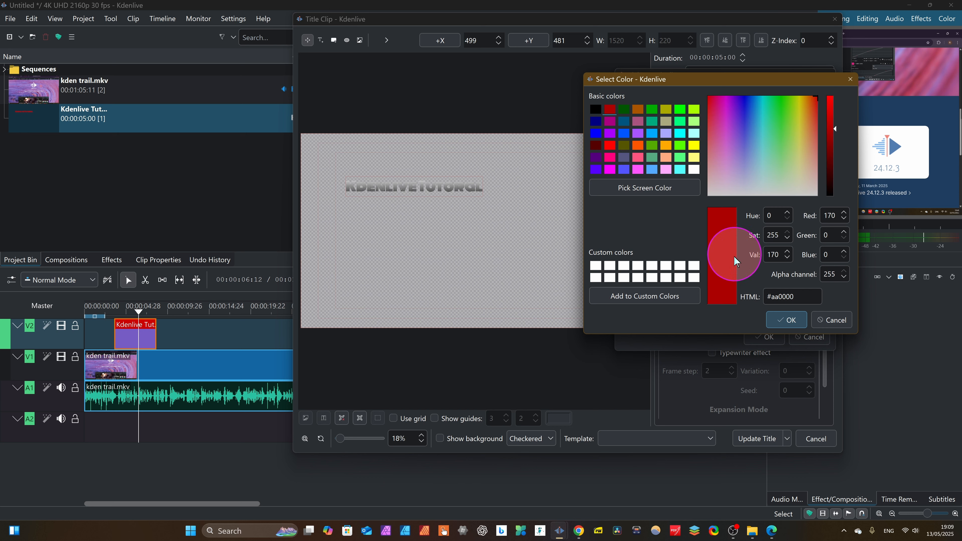
pyautogui.click(786, 320)
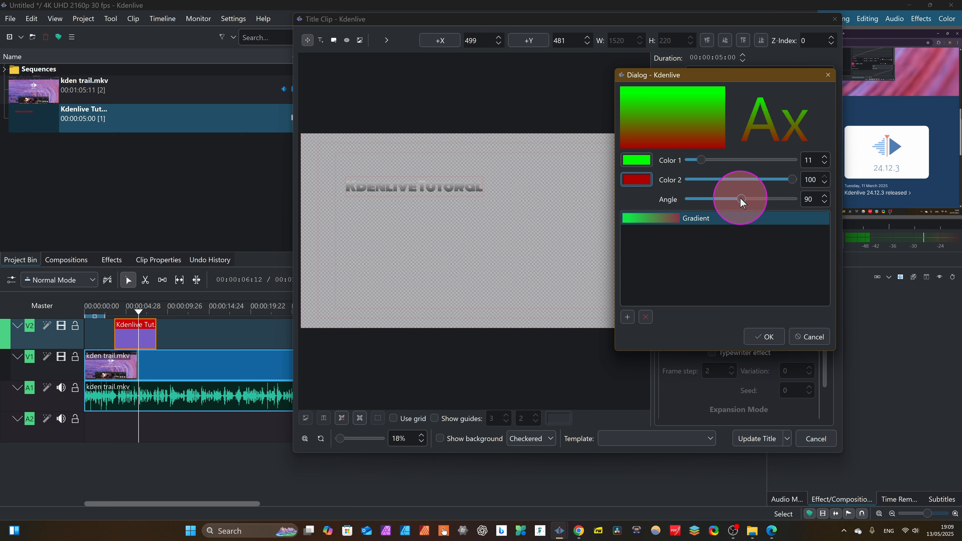
# Set the gradient's angle to 94 and color 2's position to 91, and update the title clip
pyautogui.moveTo(741, 200)
pyautogui.mouseDown()
pyautogui.moveTo(757, 196)
pyautogui.moveTo(743, 205)
pyautogui.mouseUp()
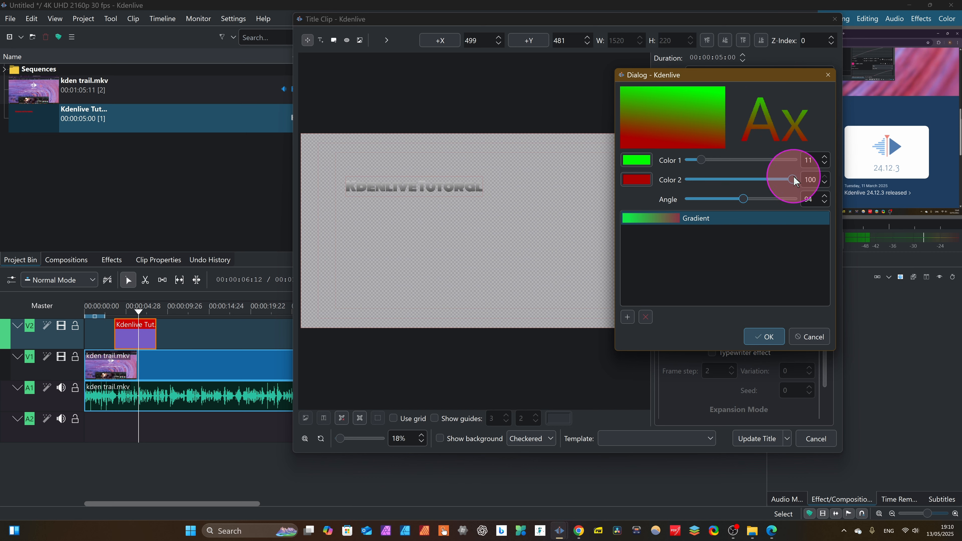
pyautogui.moveTo(777, 178); pyautogui.dragTo(783, 181)
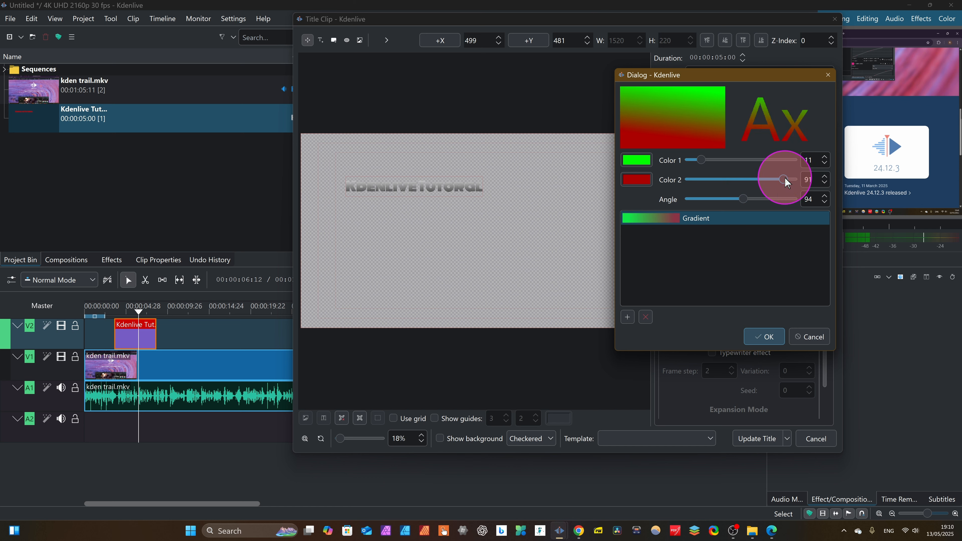
pyautogui.click(768, 336)
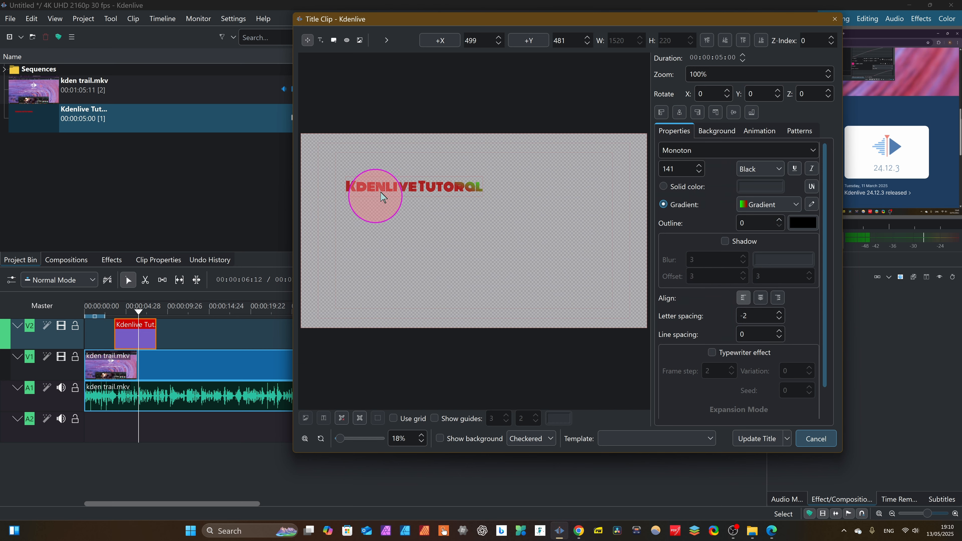
pyautogui.click(750, 439)
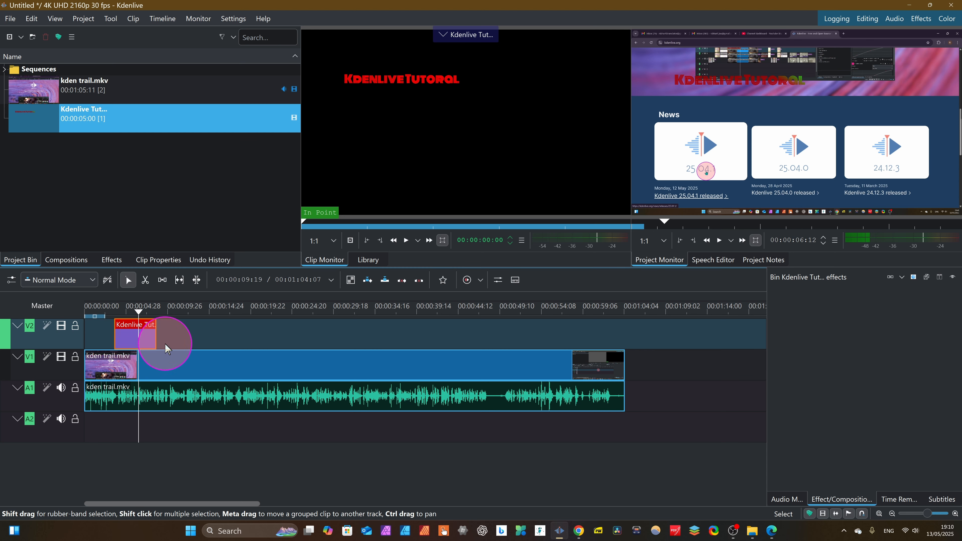
# Reopen the title clip on V2, widen its editing window and open the download dialog for new title templates
pyautogui.doubleClick(133, 338)
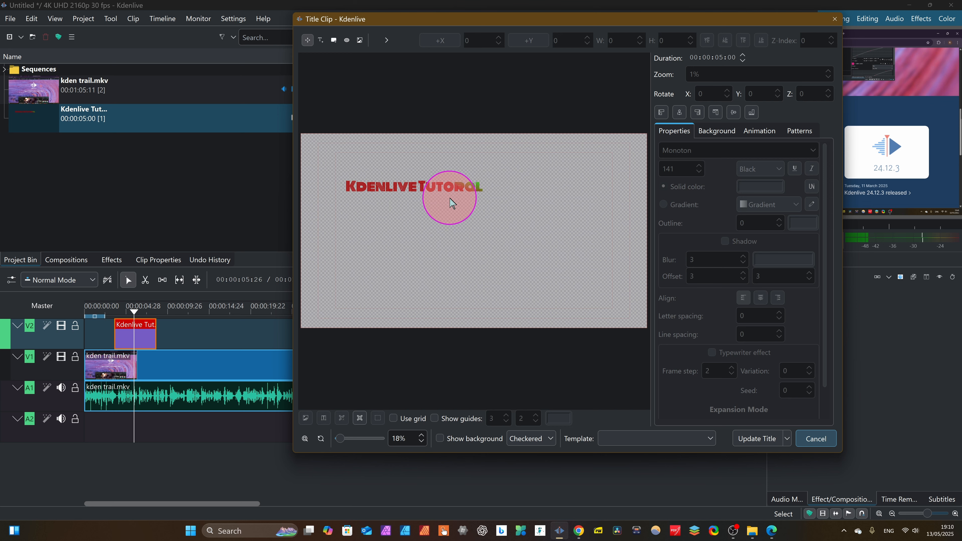
pyautogui.click(401, 187)
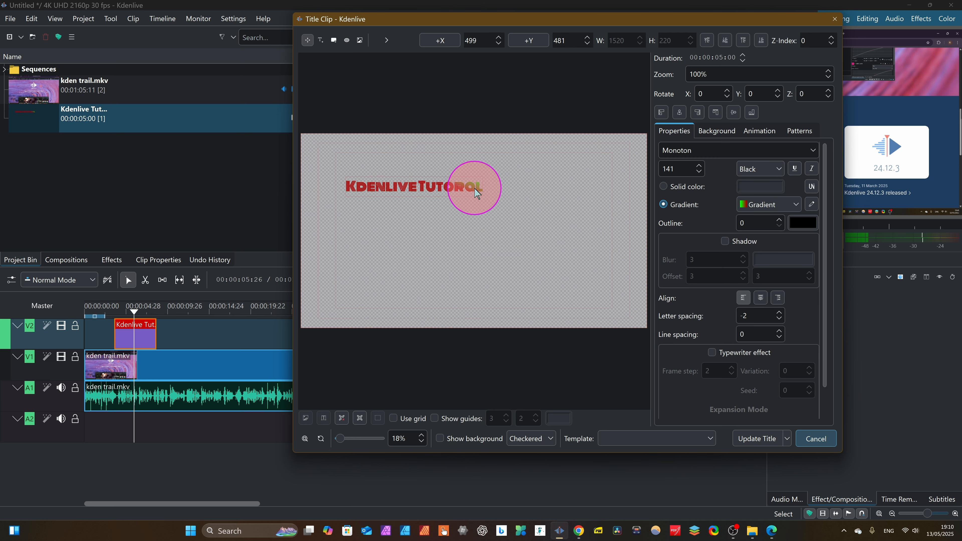
pyautogui.click(609, 161)
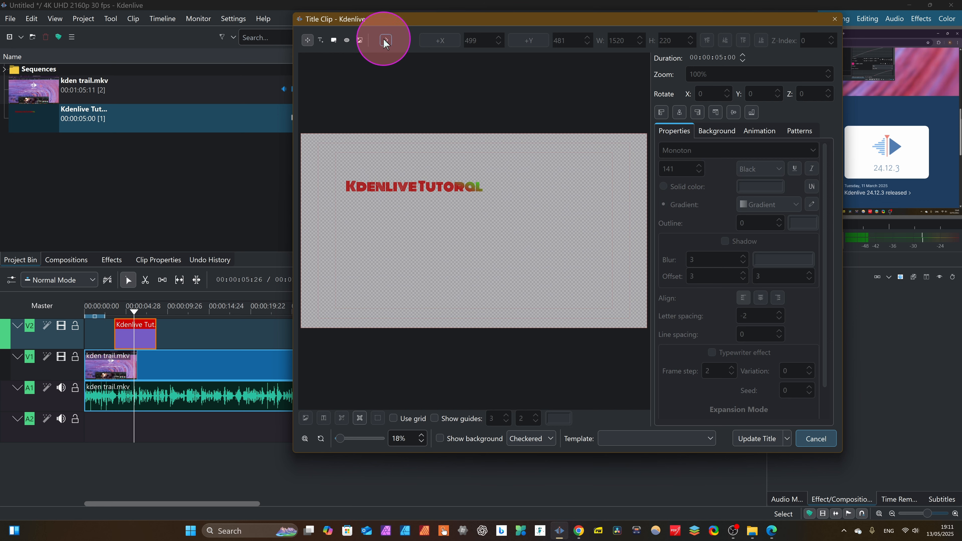
pyautogui.moveTo(294, 96); pyautogui.dragTo(189, 114)
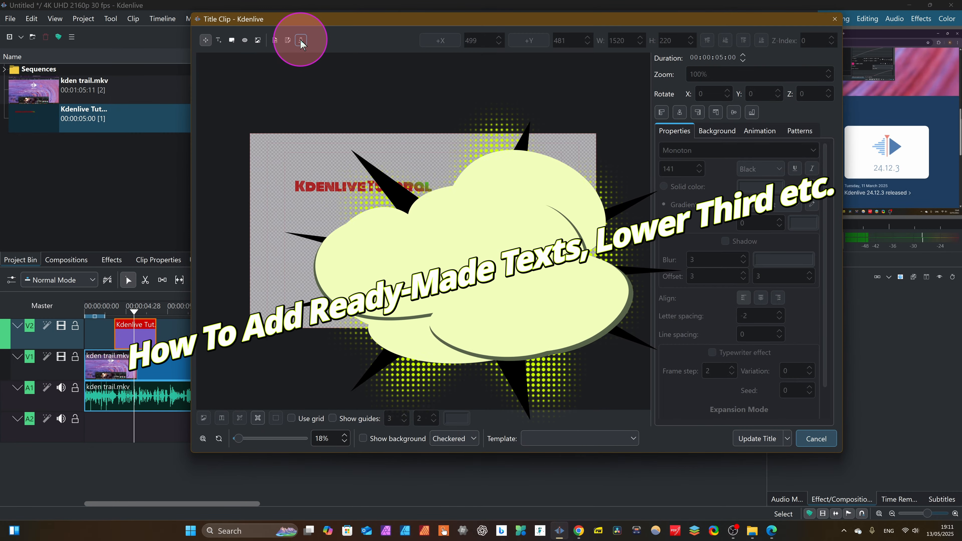
pyautogui.click(301, 40)
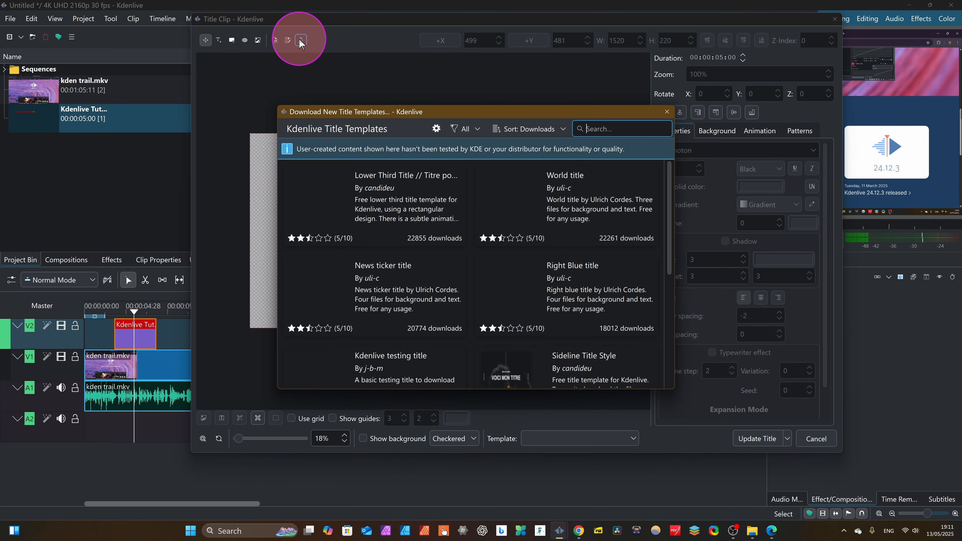
# Browse the downloadable Kdenlive title templates, examining the lower thirds, animated titles and text labels on offer
pyautogui.scroll(-5, 515, 303)
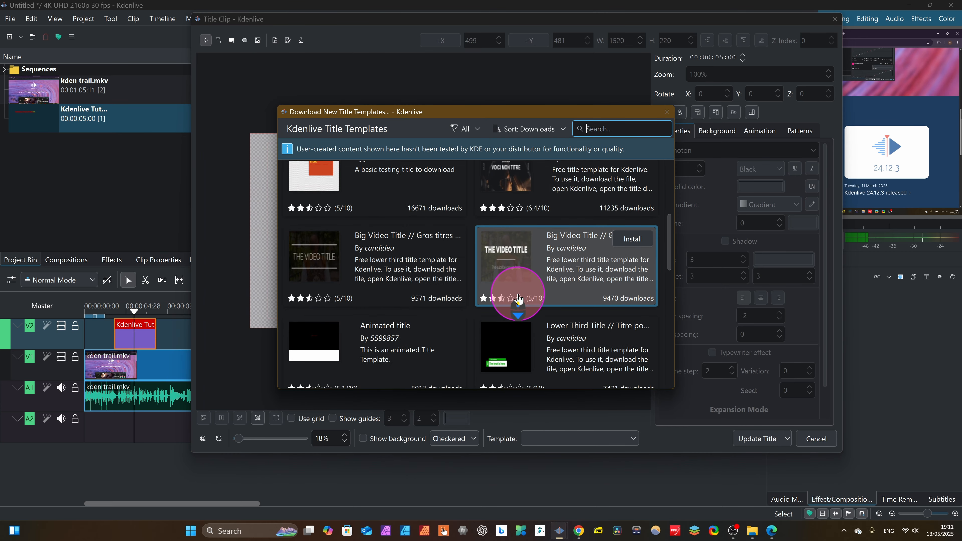
pyautogui.scroll(-6, 518, 300)
pyautogui.scroll(12, 511, 289)
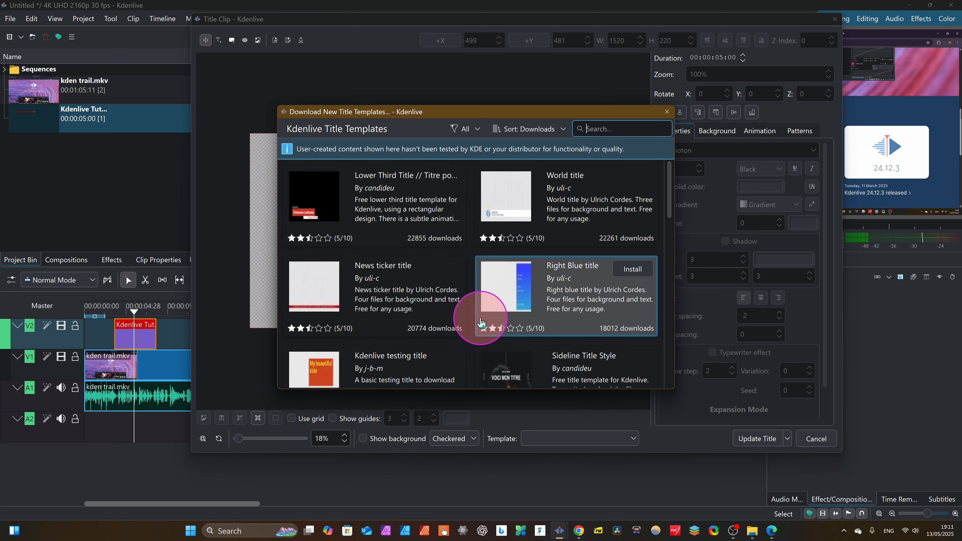
pyautogui.scroll(-2, 401, 275)
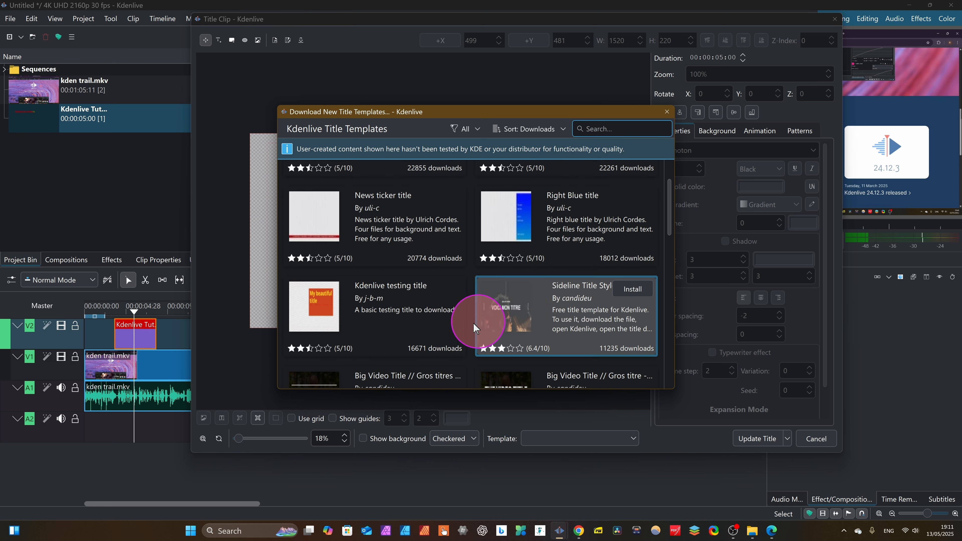
pyautogui.scroll(-6, 474, 327)
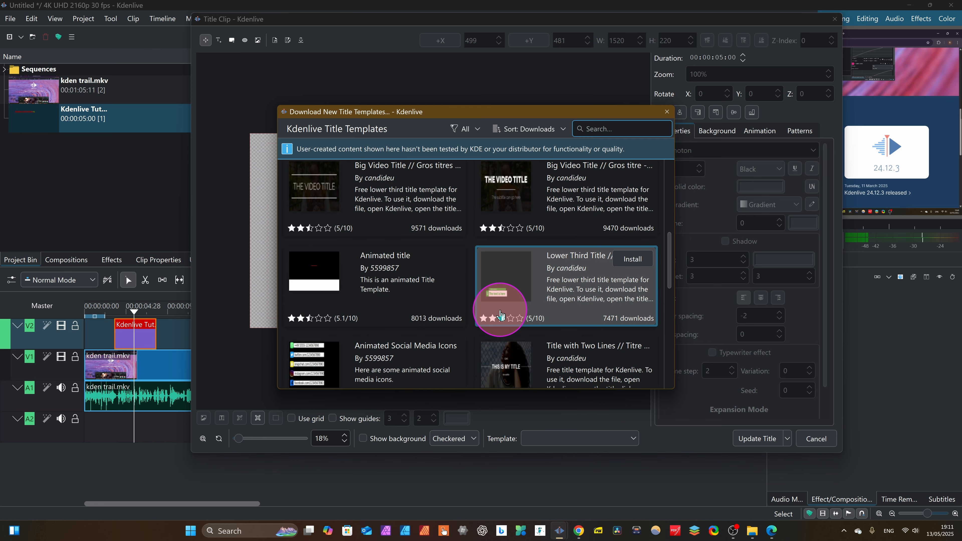
pyautogui.scroll(-4, 500, 314)
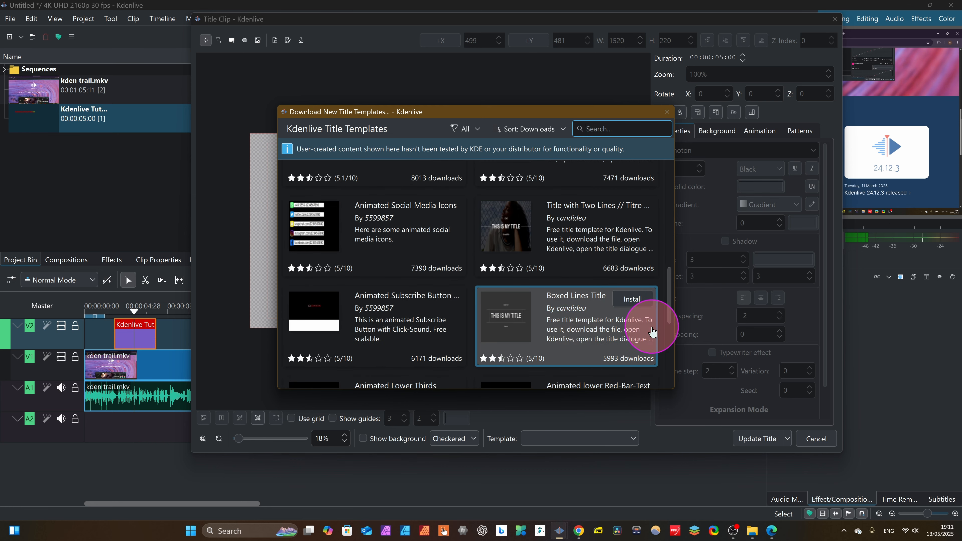
pyautogui.scroll(-4, 570, 326)
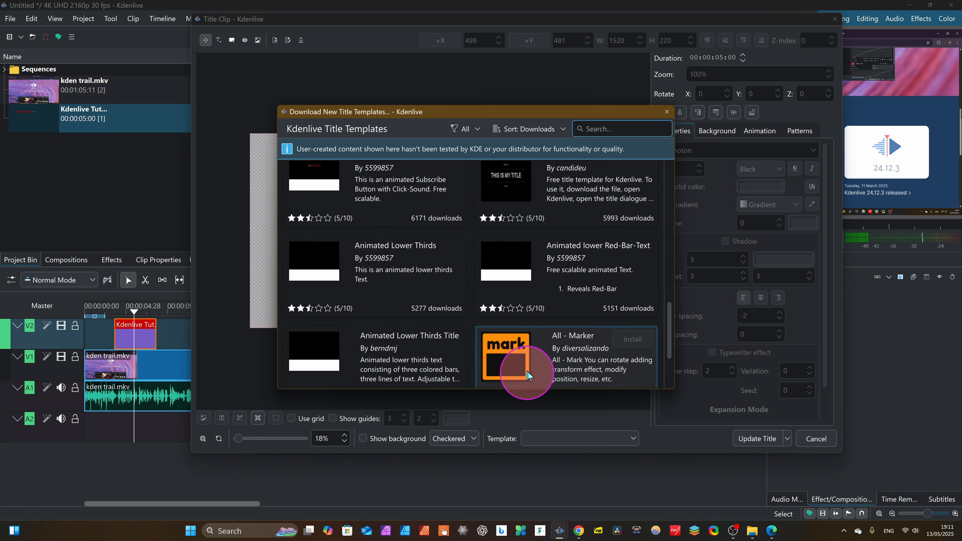
pyautogui.scroll(-3, 379, 305)
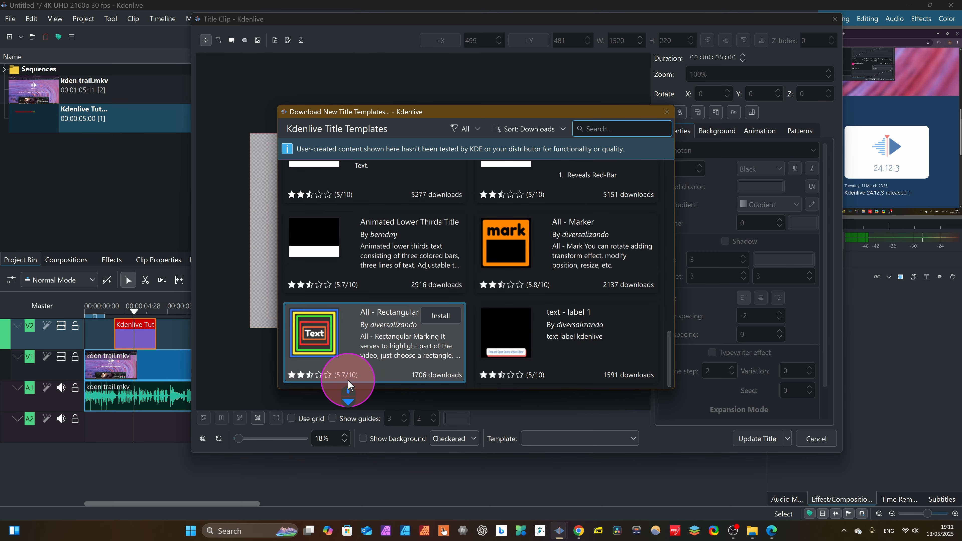
pyautogui.scroll(3, 530, 370)
pyautogui.scroll(-3, 530, 368)
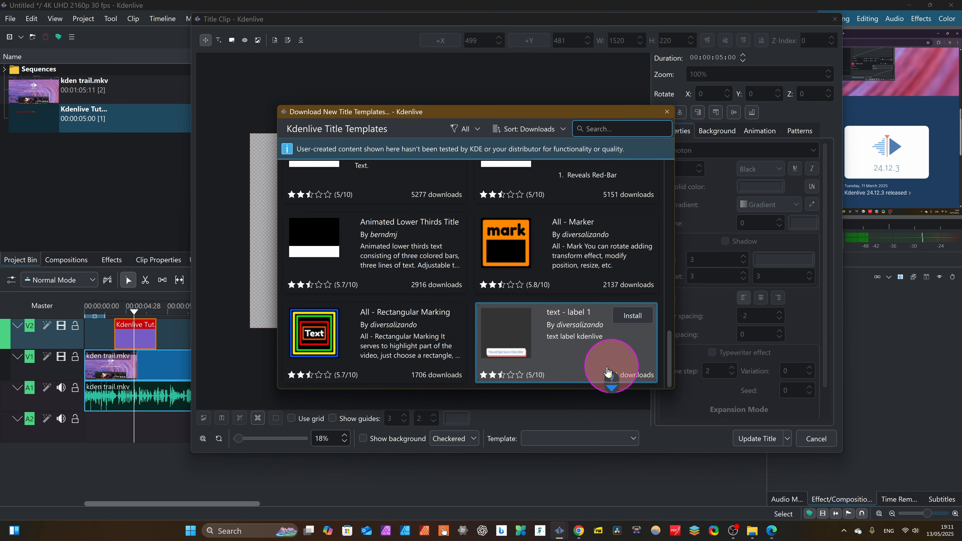
pyautogui.scroll(15, 454, 341)
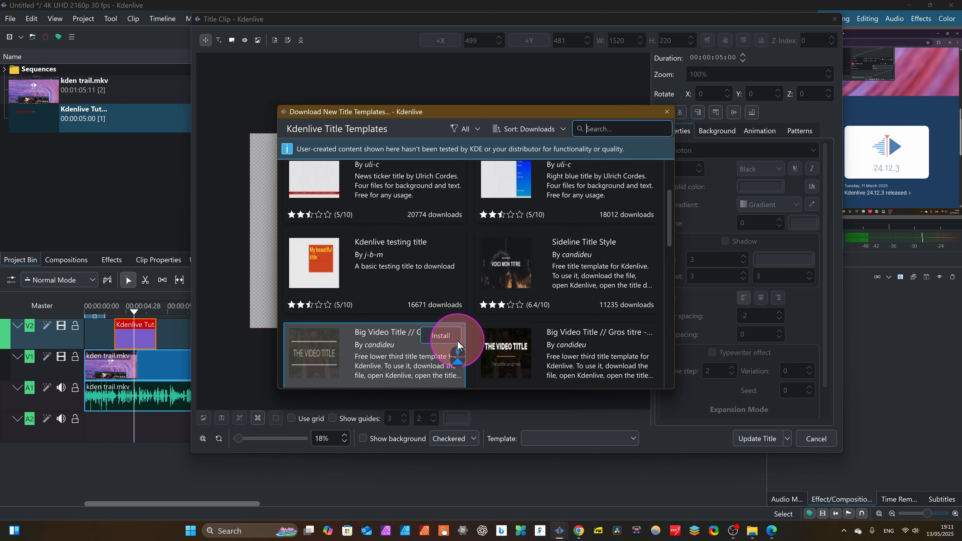
pyautogui.scroll(3, 458, 345)
# Install the "Lower Third Title // Titre pour tiers inferieurs - Rectangle" template and open its homepage from its details
pyautogui.moveTo(294, 198)
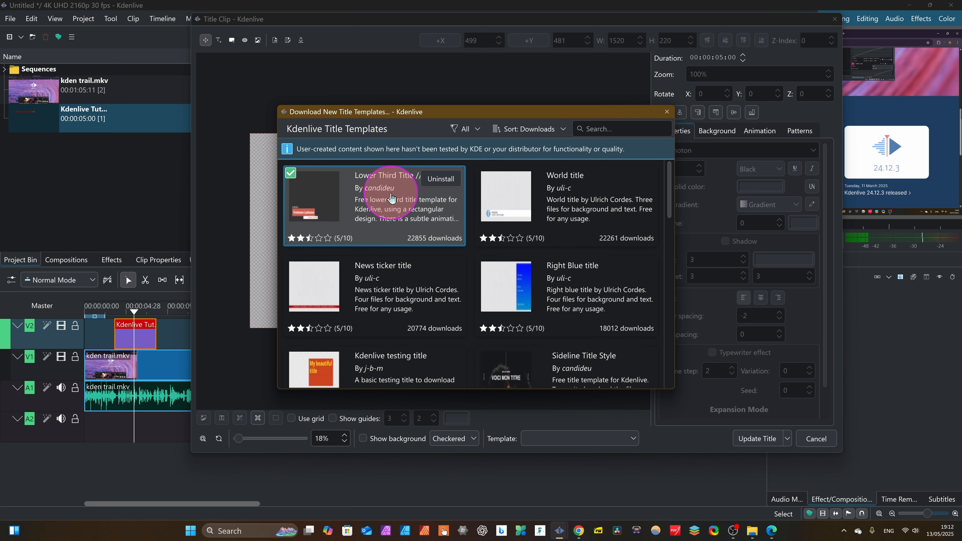
pyautogui.click(443, 182)
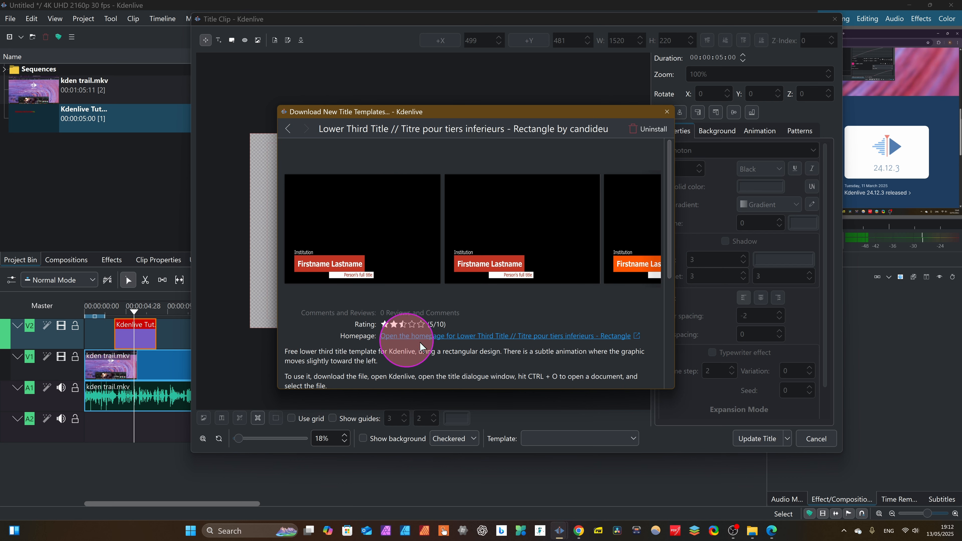
pyautogui.click(450, 340)
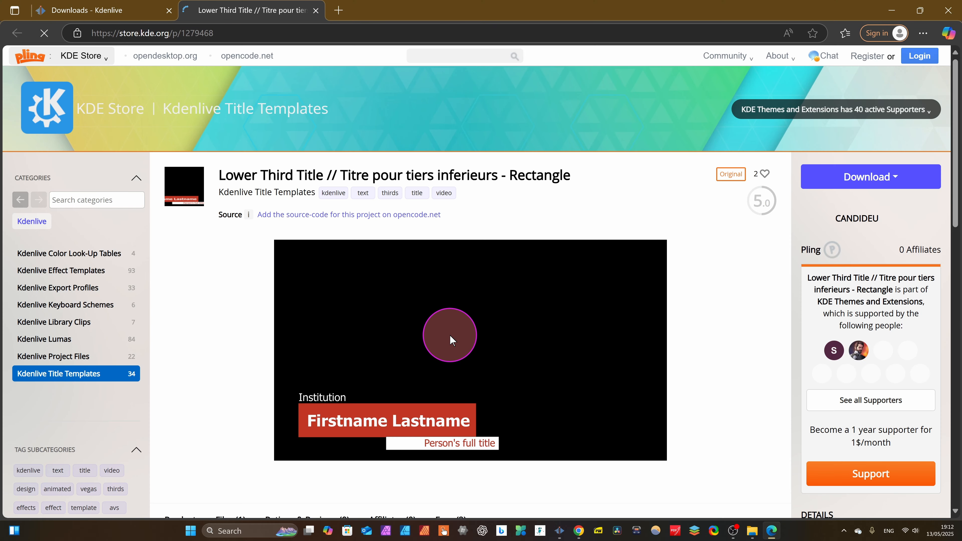
# Examine the lower third template's store page, including its preview, description, usage instructions and available colors
pyautogui.scroll(-3, 563, 318)
pyautogui.scroll(3, 424, 306)
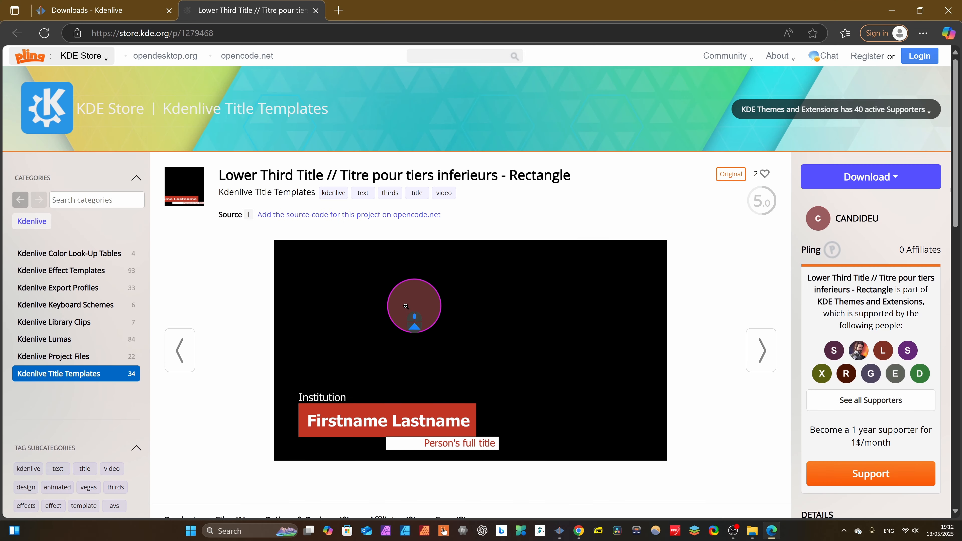
pyautogui.scroll(-6, 306, 390)
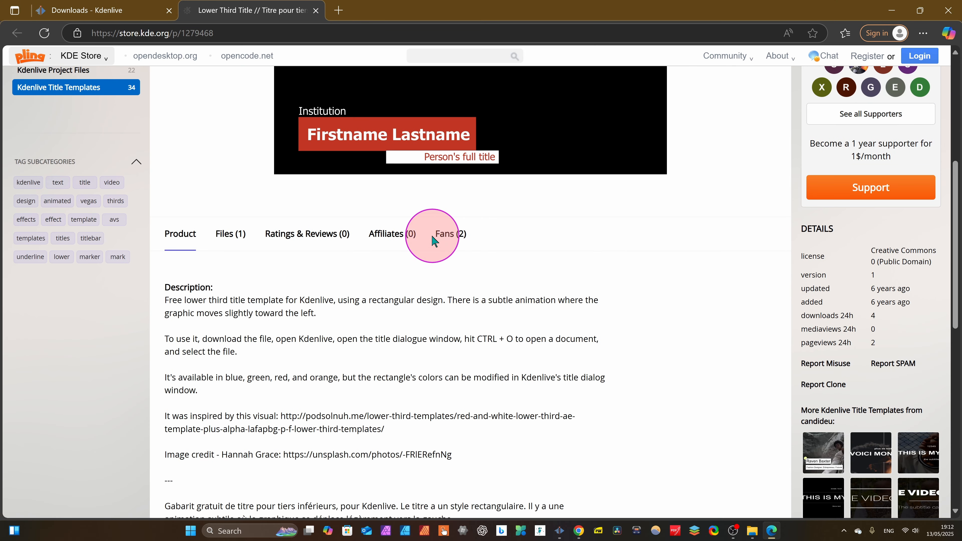
pyautogui.scroll(3, 473, 248)
pyautogui.scroll(-3, 418, 325)
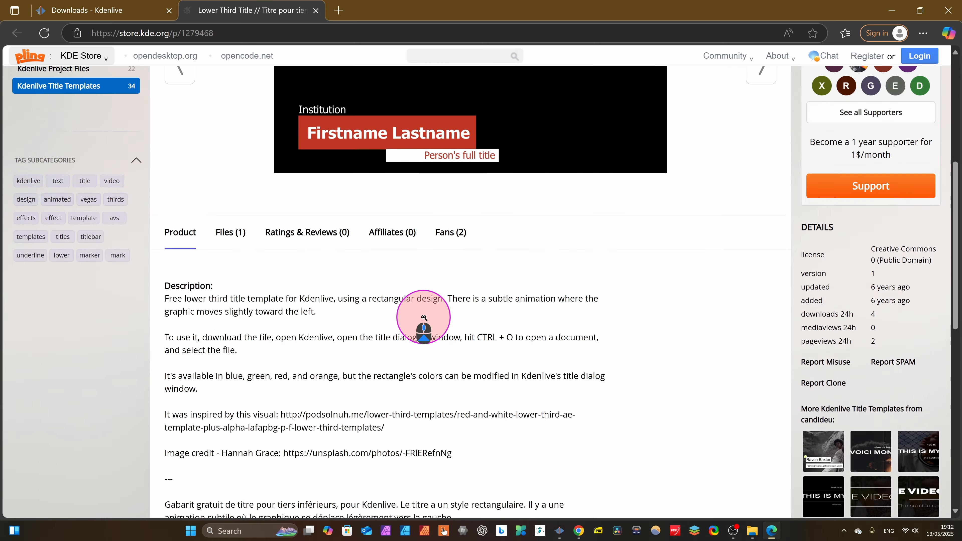
pyautogui.scroll(6, 420, 318)
pyautogui.scroll(-15, 394, 289)
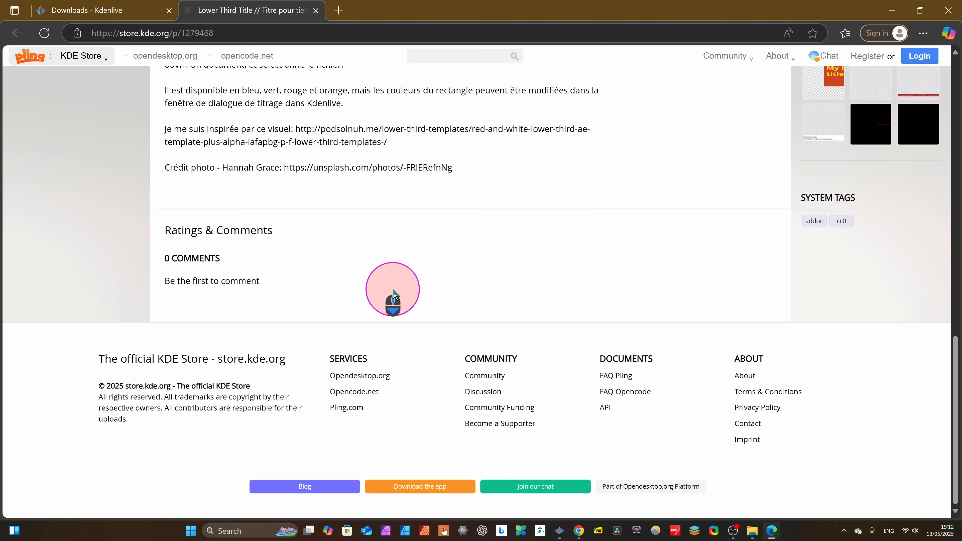
pyautogui.scroll(15, 257, 333)
pyautogui.scroll(-6, 923, 182)
pyautogui.scroll(3, 895, 239)
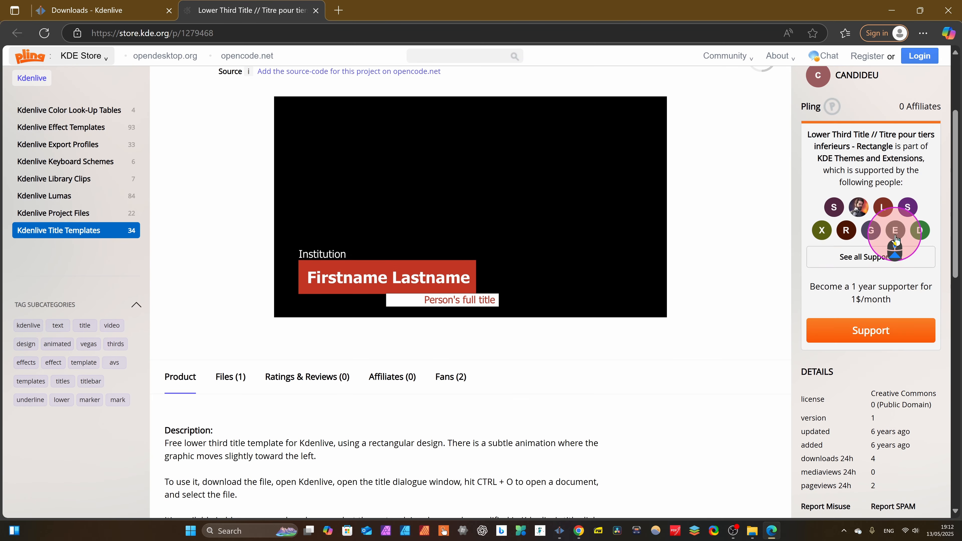
pyautogui.scroll(-6, 490, 425)
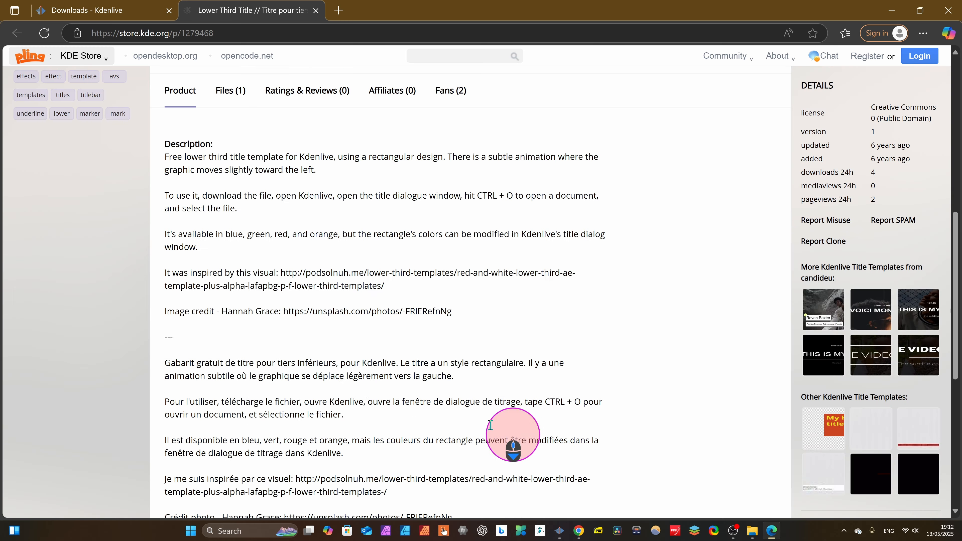
pyautogui.scroll(-10, 230, 408)
pyautogui.scroll(15, 506, 335)
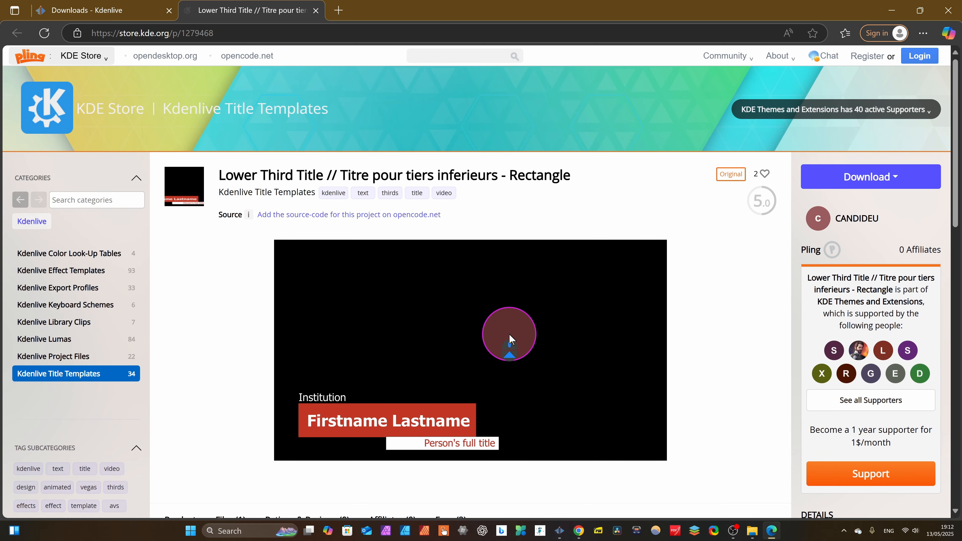
# Download "Lower thirds - Rectangles.zip" from the template's store page and keep the file despite the browser's safety block
pyautogui.click(883, 178)
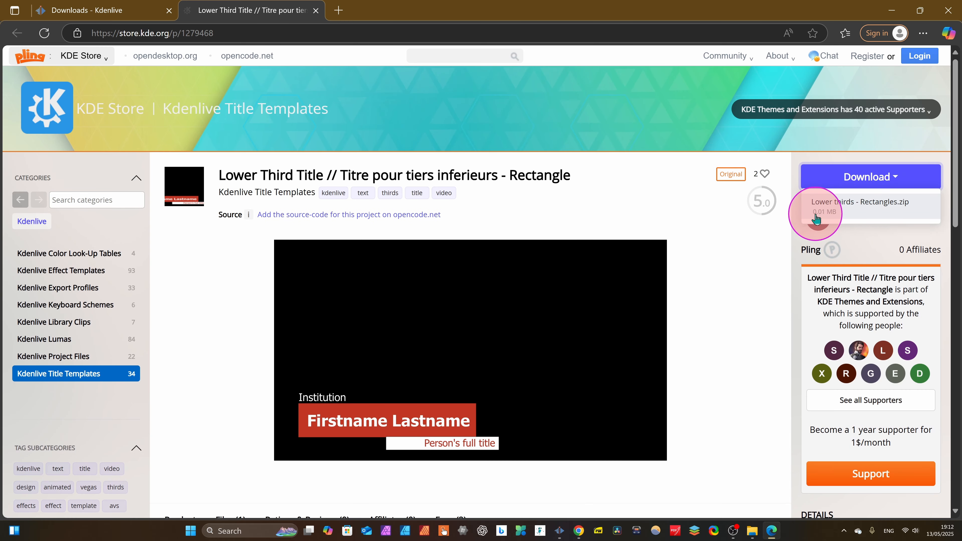
pyautogui.click(868, 204)
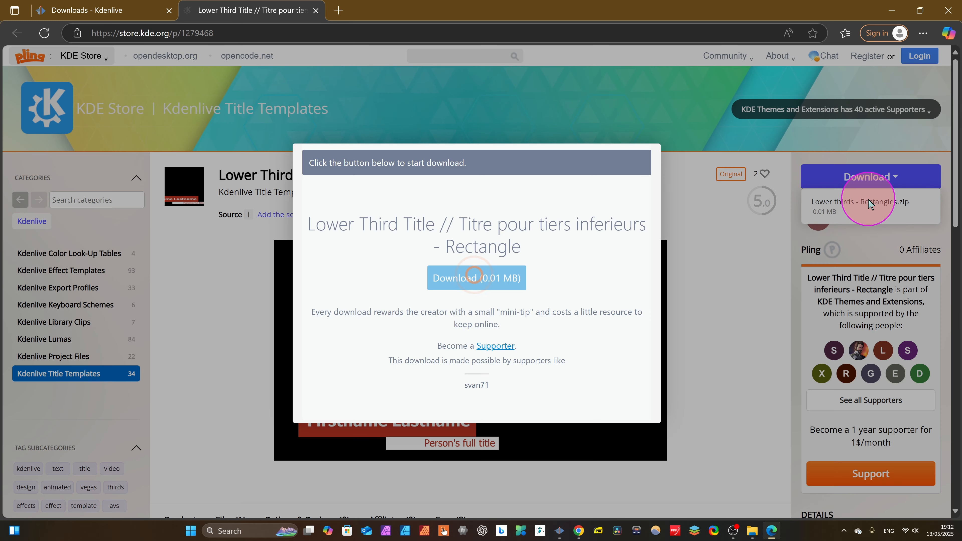
pyautogui.click(439, 279)
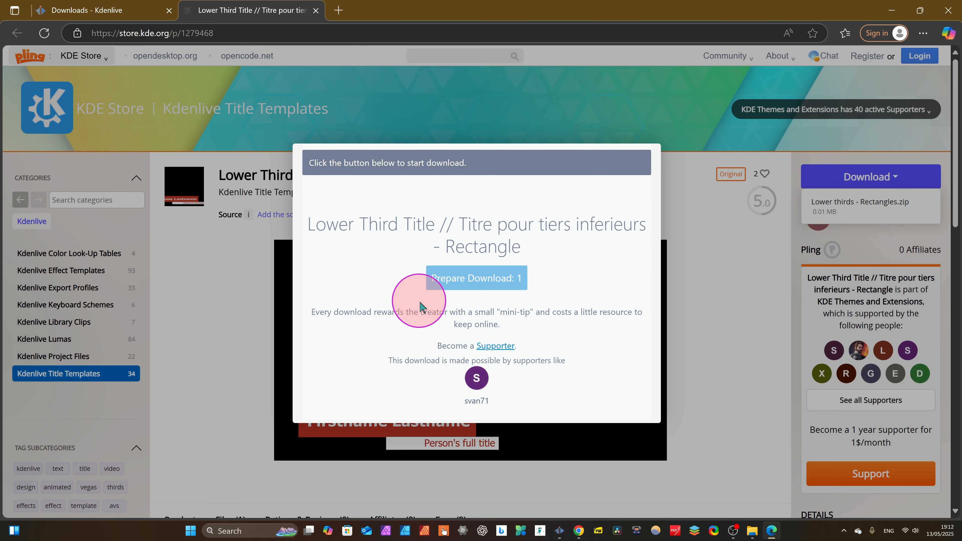
pyautogui.click(485, 279)
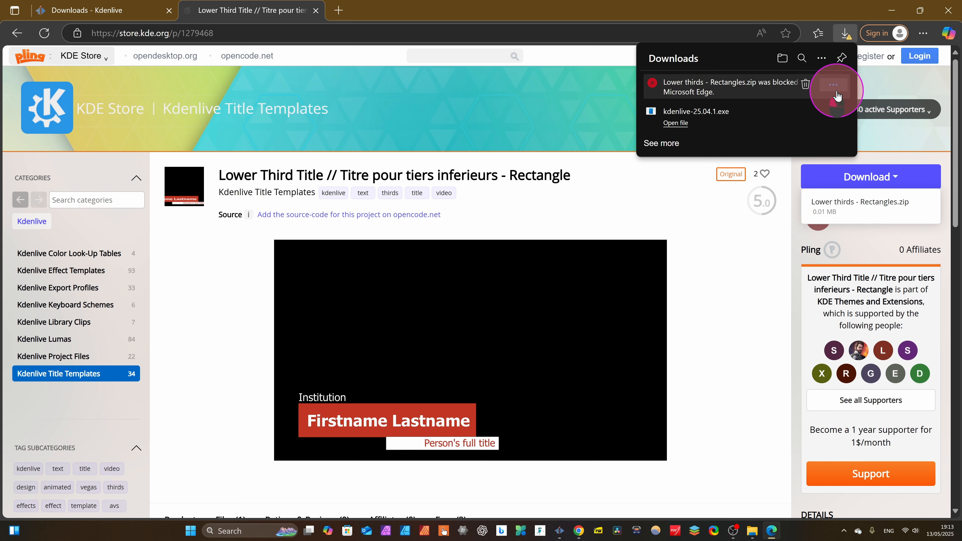
pyautogui.click(833, 84)
pyautogui.click(771, 121)
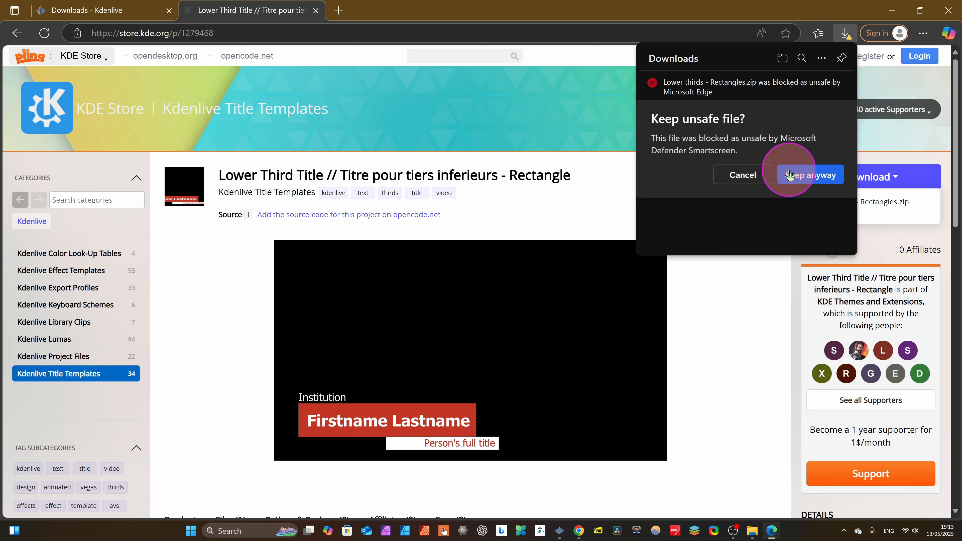
pyautogui.click(814, 177)
# Show the downloaded "Lower thirds - Rectangles" archive in its folder and extract all its title files in Downloads
pyautogui.click(687, 95)
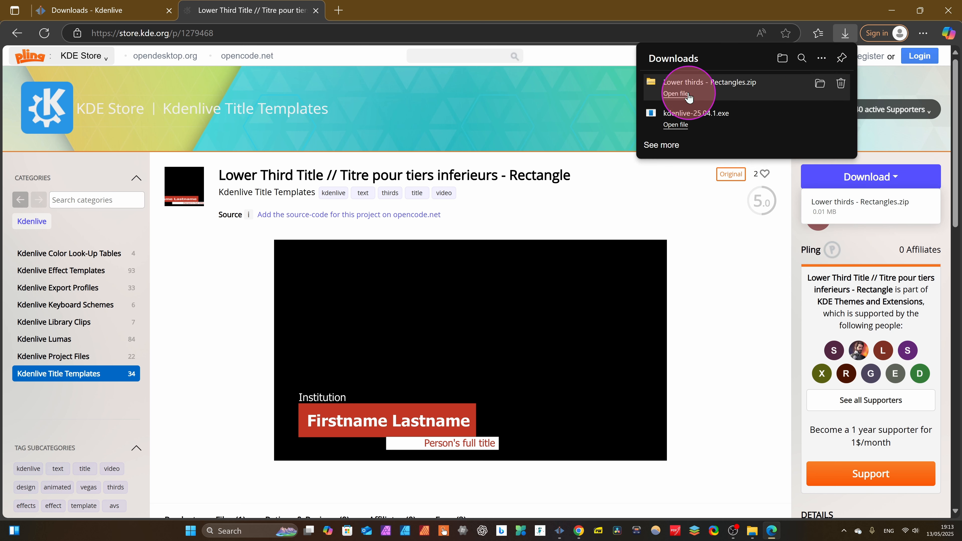
pyautogui.click(753, 87)
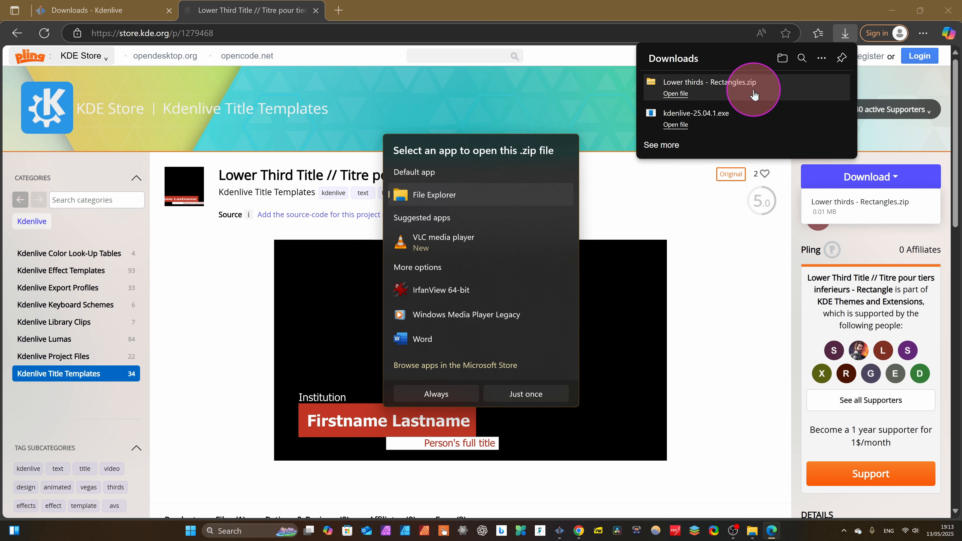
pyautogui.click(819, 84)
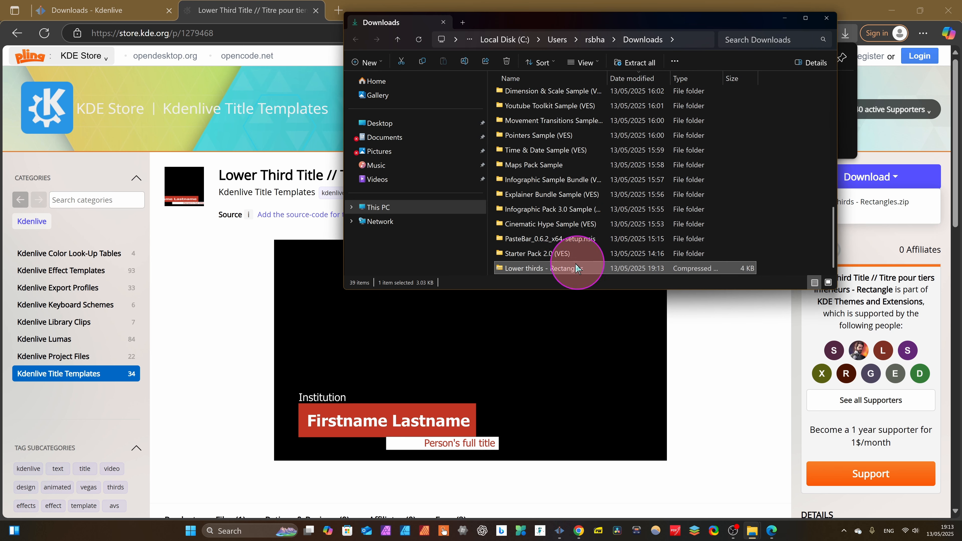
pyautogui.rightClick(586, 273)
pyautogui.click(646, 251)
pyautogui.click(551, 336)
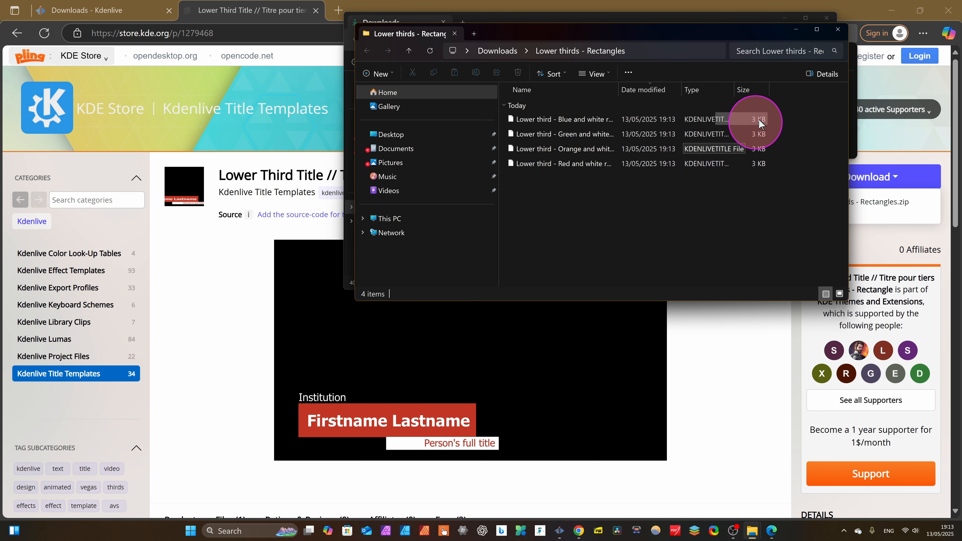
# Minimize both file windows and the browser to return to the template details in Kdenlive
pyautogui.click(796, 31)
pyautogui.click(784, 18)
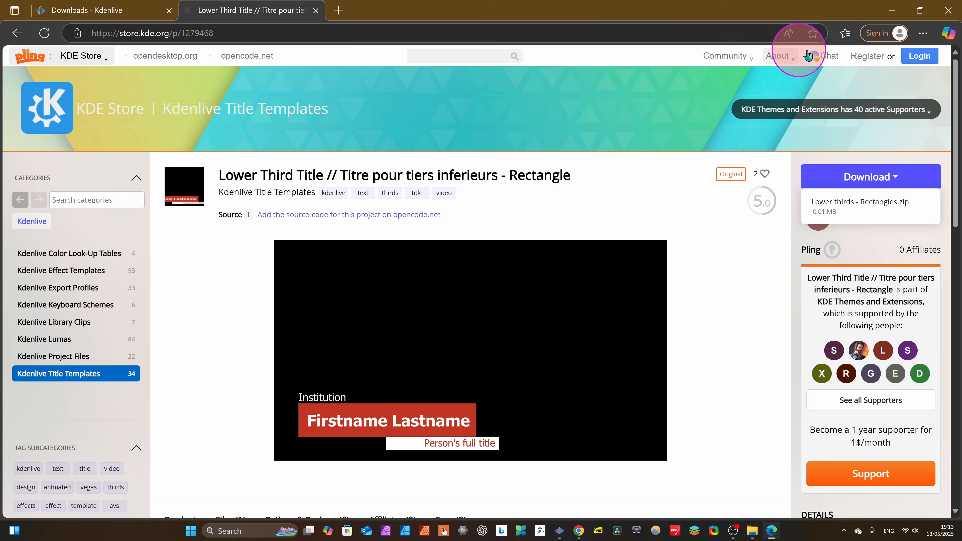
pyautogui.click(891, 11)
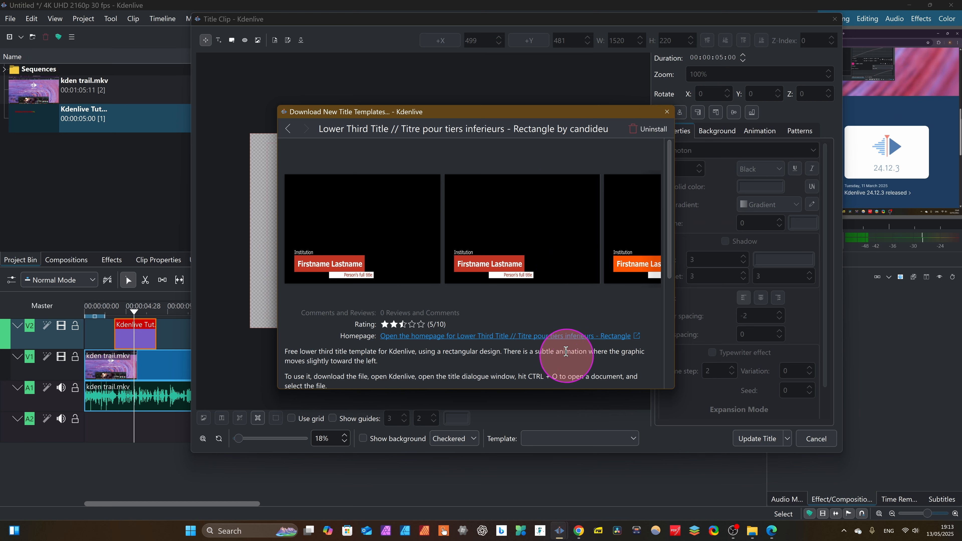
# Close the template download window and browse to the extracted "Lower thirds - Rectangles" folder in Downloads for loading a title
pyautogui.click(667, 112)
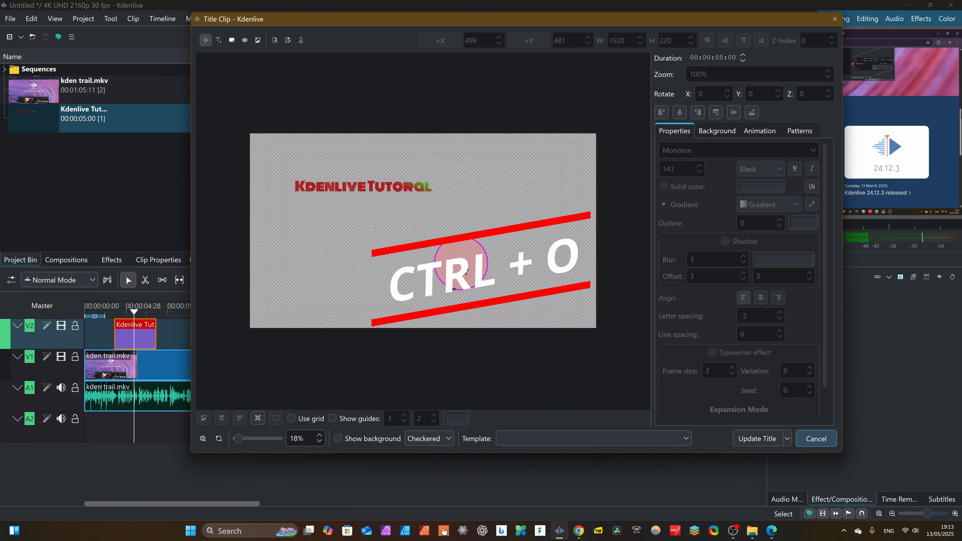
pyautogui.hotkey('ctrl', 'o')
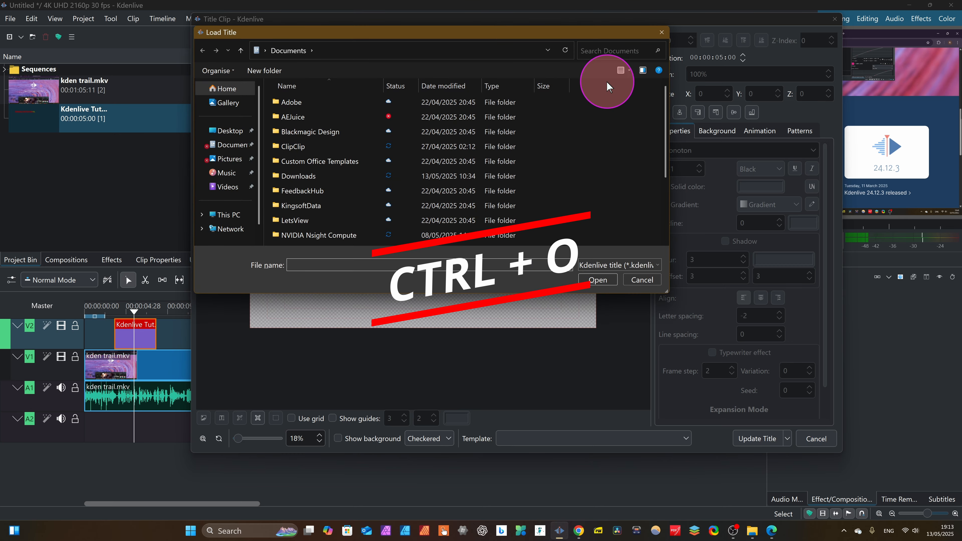
pyautogui.moveTo(564, 38); pyautogui.dragTo(410, 211)
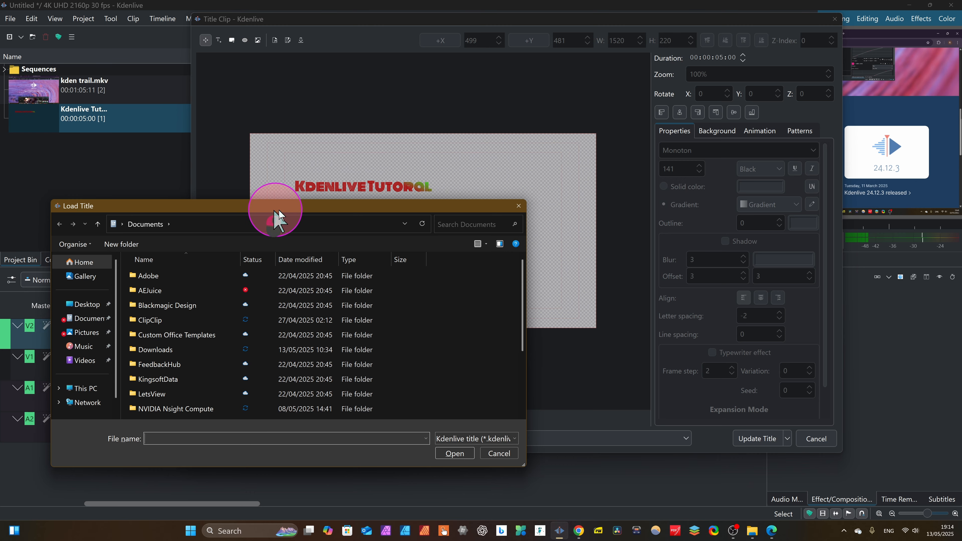
pyautogui.moveTo(275, 209); pyautogui.dragTo(455, 130)
pyautogui.scroll(-2, 424, 274)
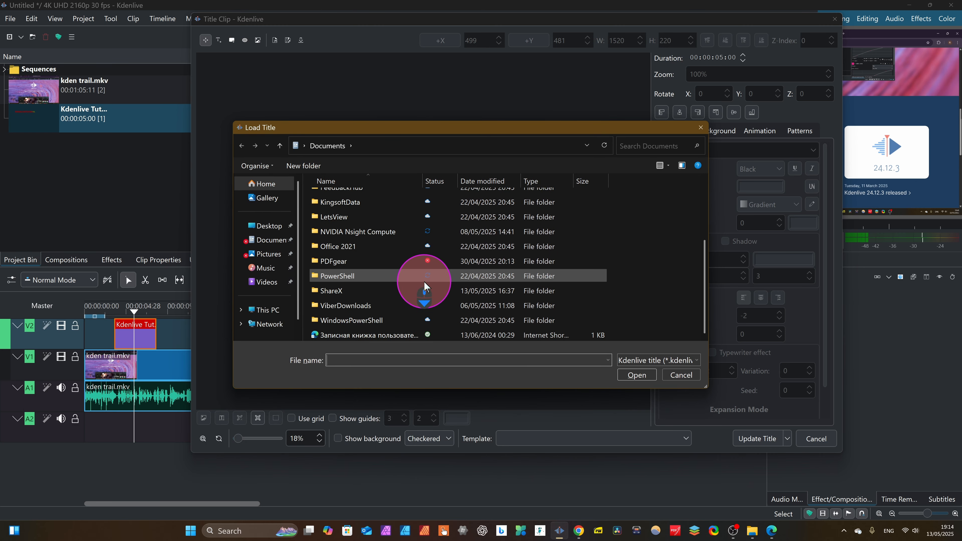
pyautogui.scroll(2, 457, 303)
pyautogui.scroll(-2, 454, 306)
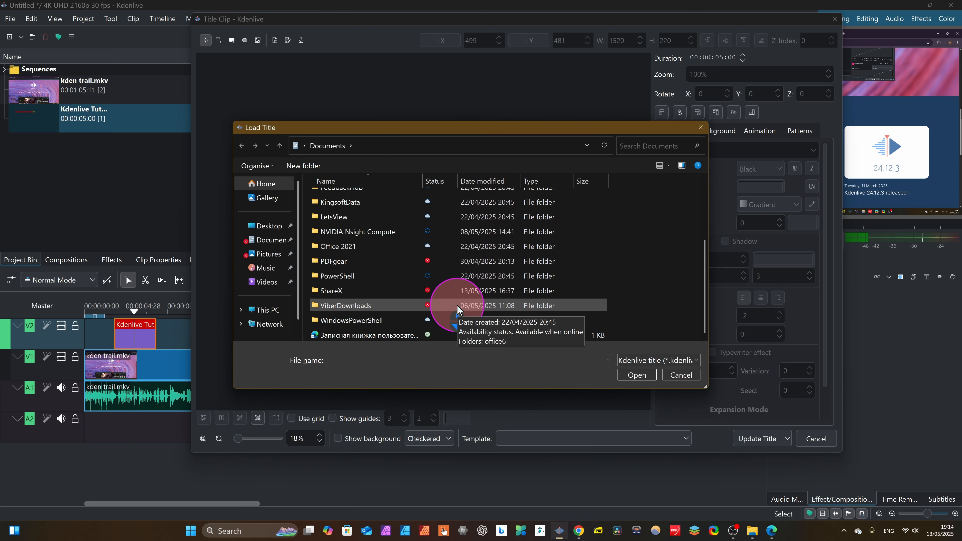
pyautogui.scroll(2, 399, 311)
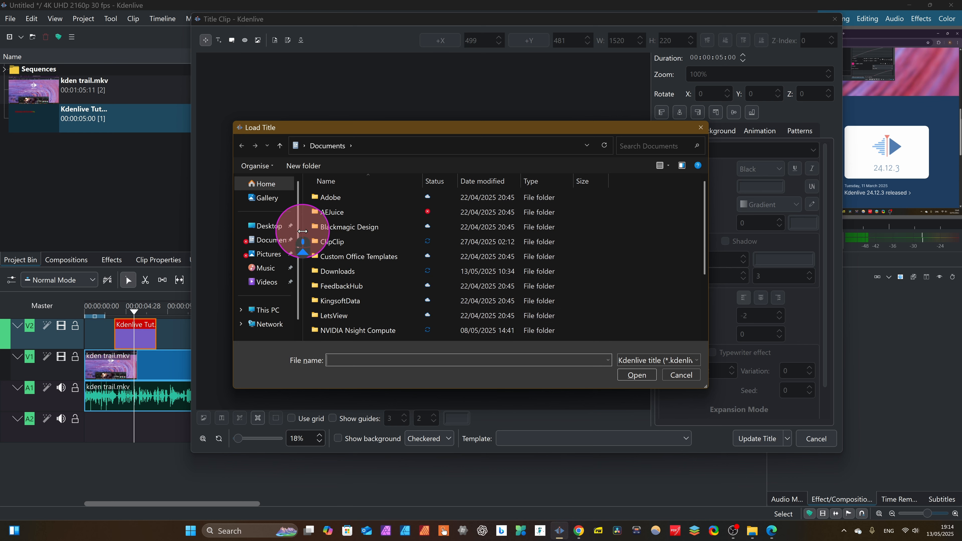
pyautogui.click(261, 184)
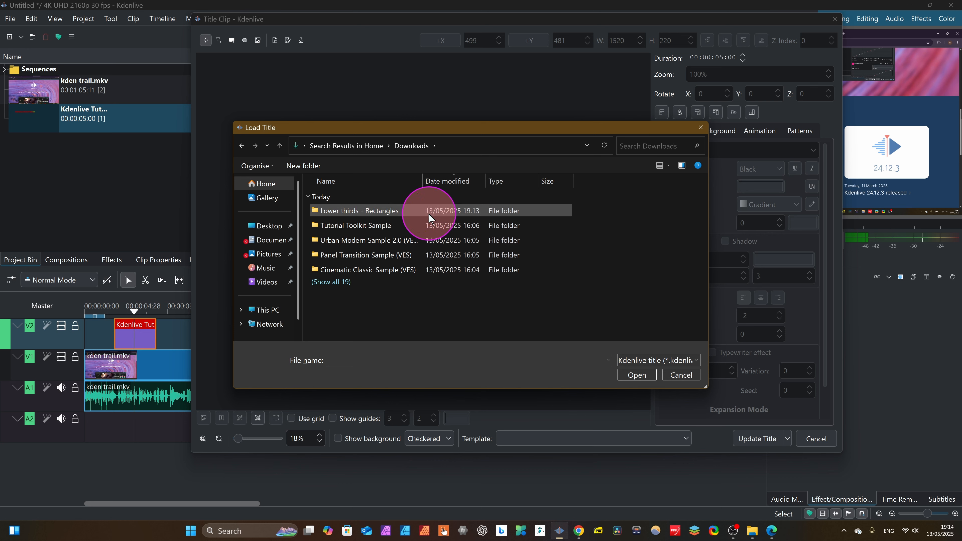
pyautogui.doubleClick(409, 212)
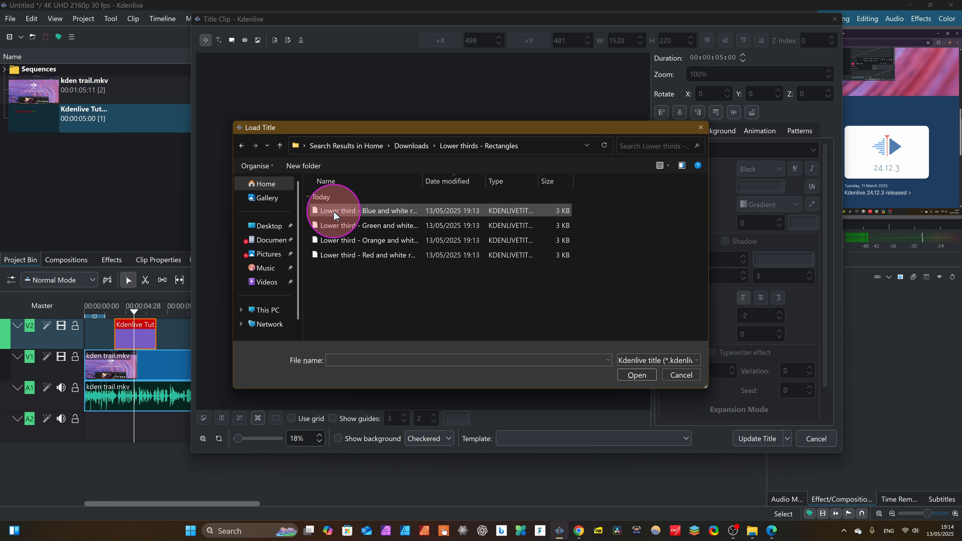
# Load "Lower third - Red and white rectangles.kdenlivetitle" into the title clip and accept the frame size notice
pyautogui.click(391, 255)
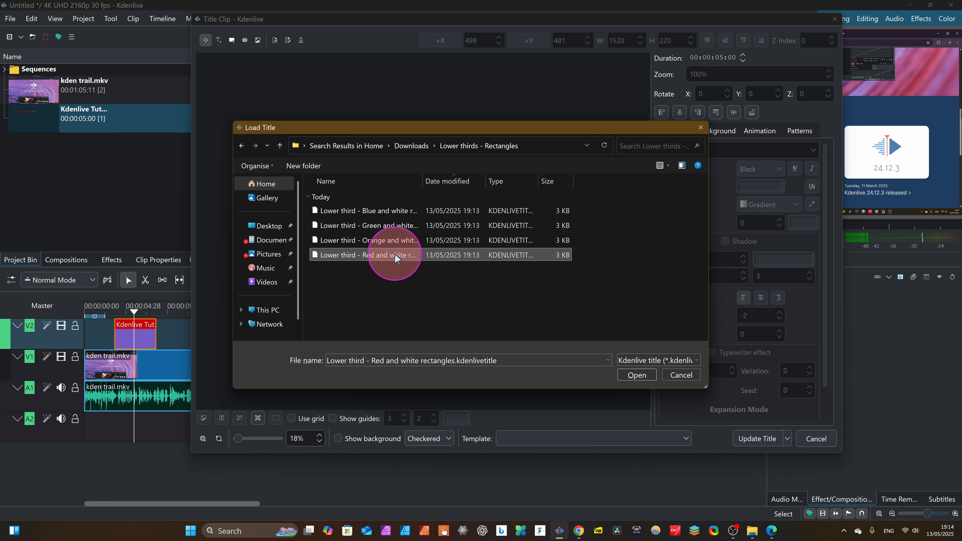
pyautogui.click(637, 375)
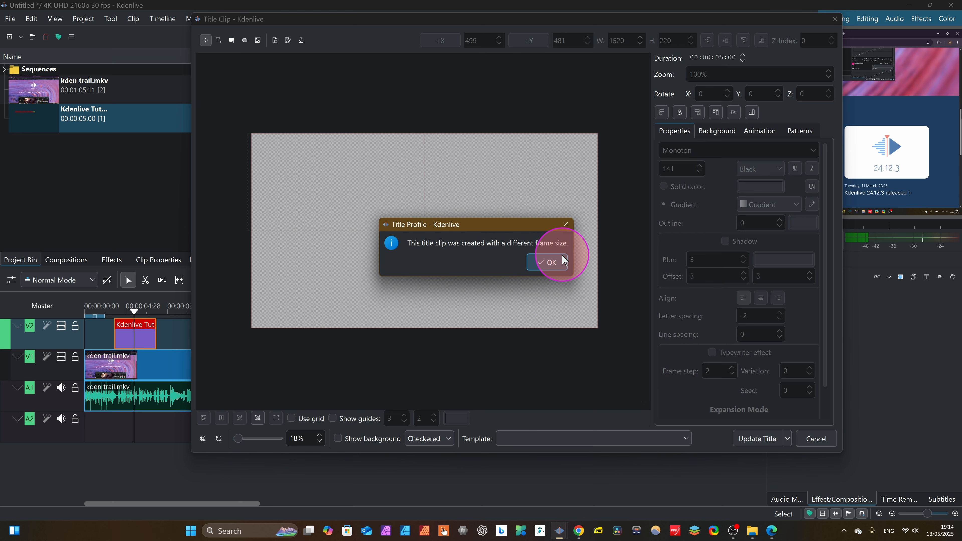
pyautogui.click(554, 261)
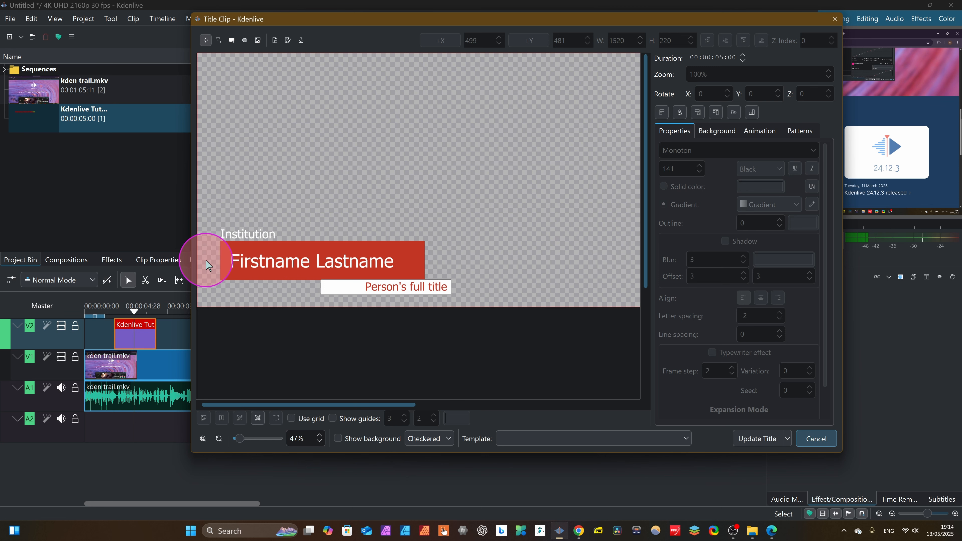
# Replace the template's institution, name and full title texts with "Kdenlive", "Tutorial For Beginners" and "Free Course"
pyautogui.click(240, 235)
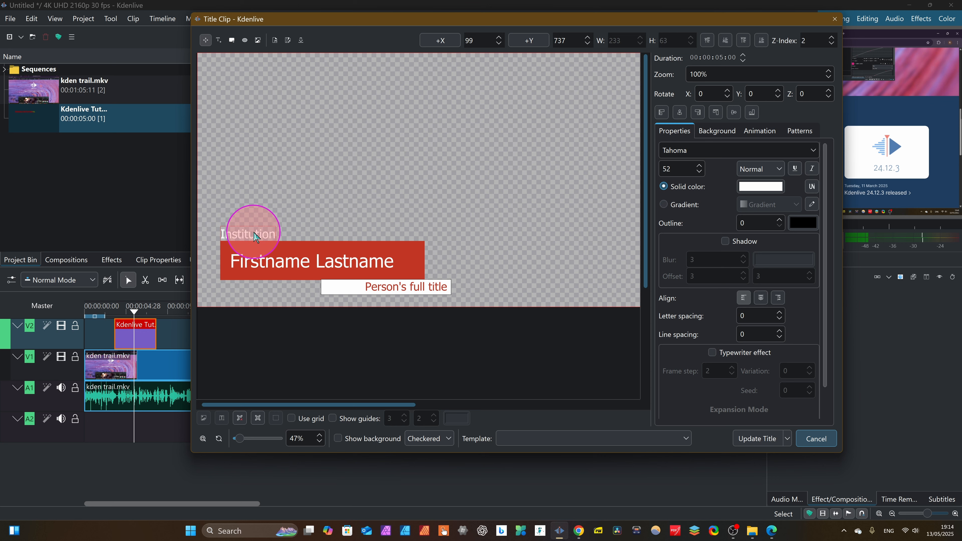
pyautogui.click(245, 261)
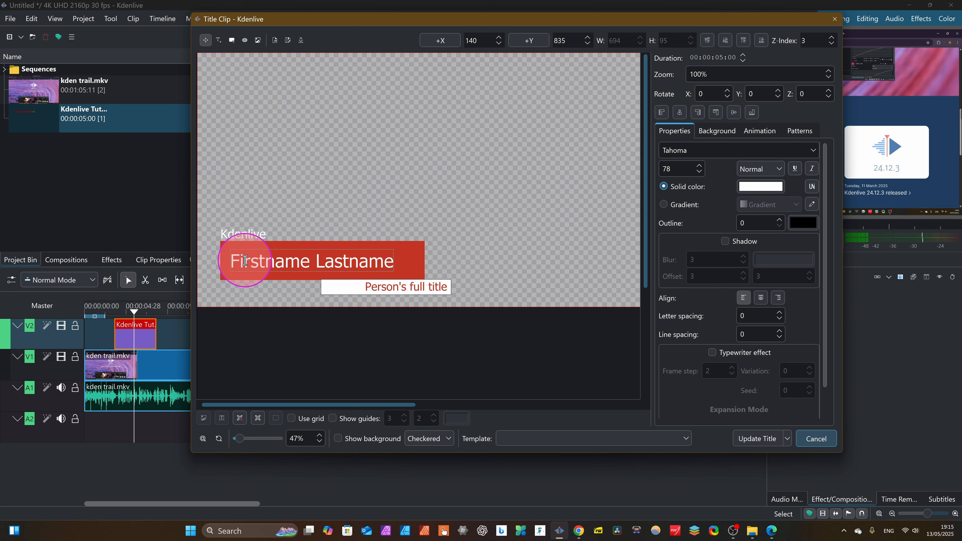
pyautogui.moveTo(233, 258); pyautogui.dragTo(365, 252)
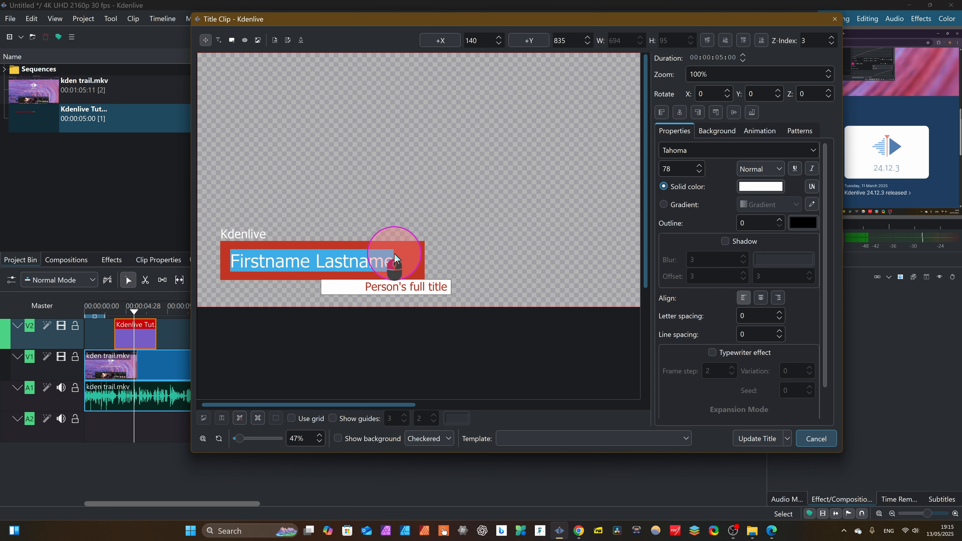
pyautogui.write('Tutorial For Beginners')
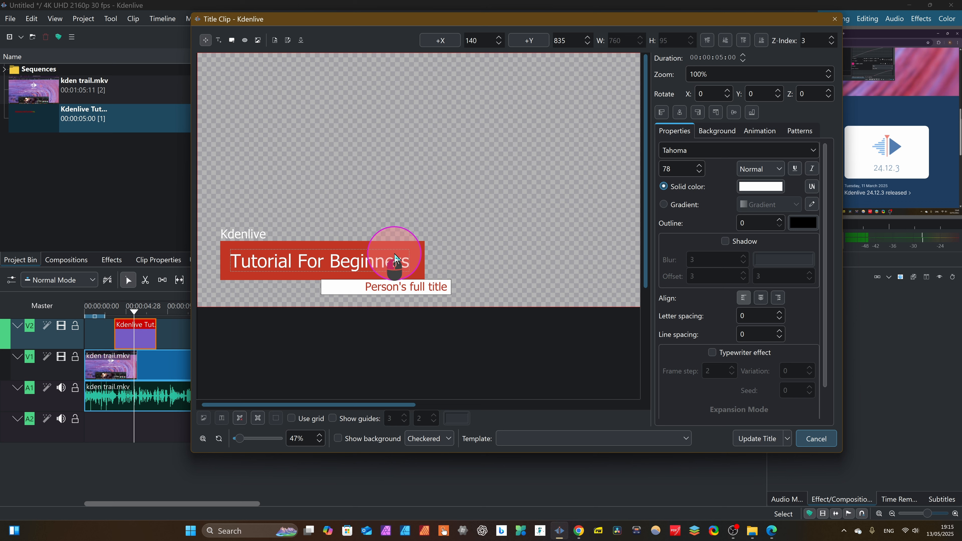
pyautogui.moveTo(383, 247); pyautogui.dragTo(390, 288)
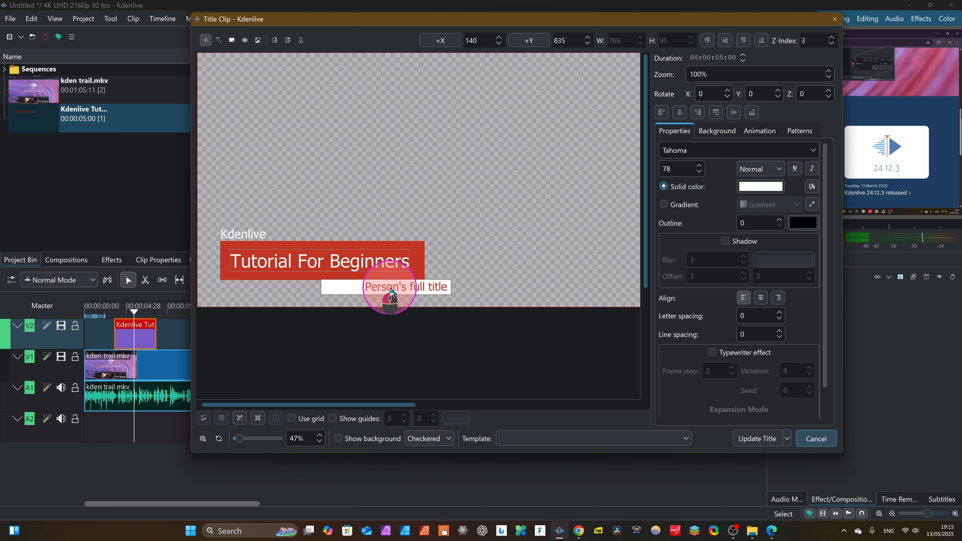
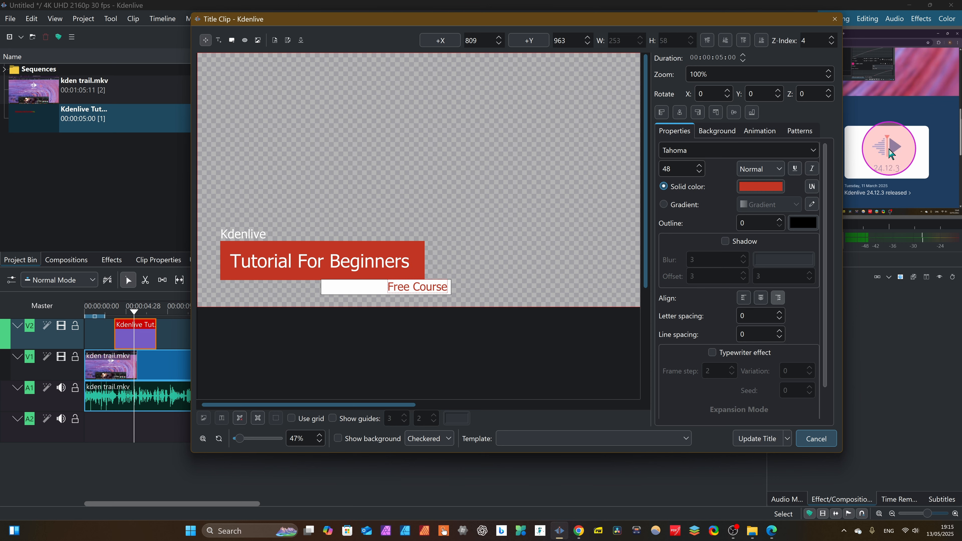
# Try a shadow on the "Kdenlive" text of the lower third
pyautogui.click(772, 189)
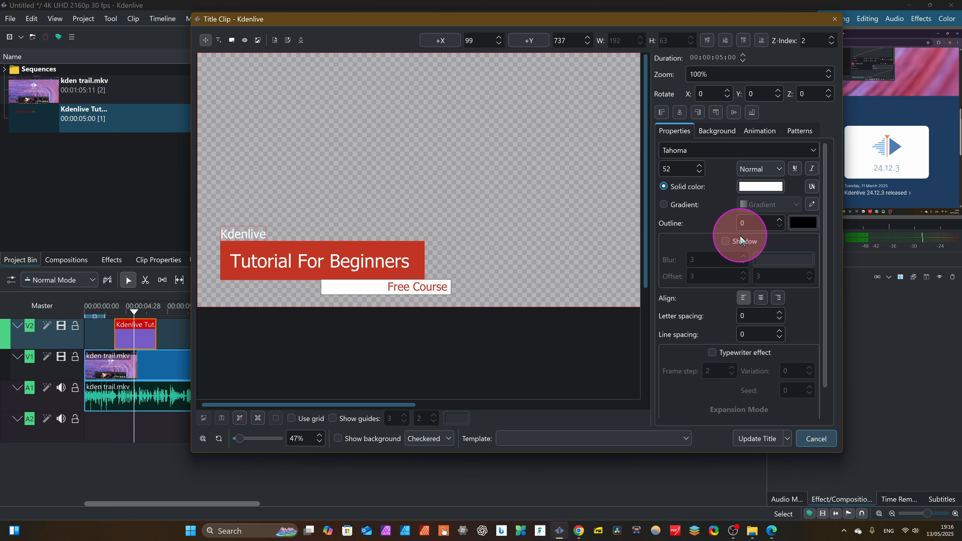
pyautogui.click(726, 242)
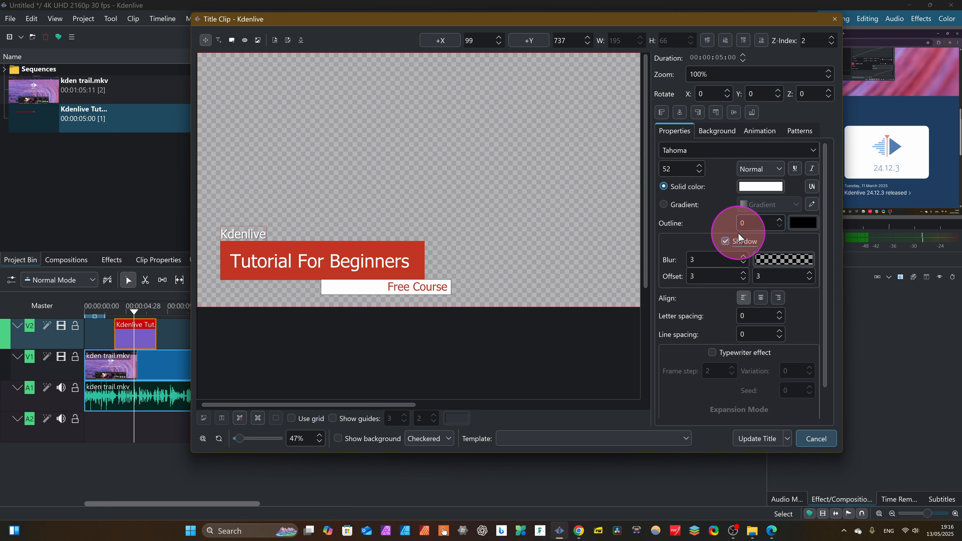
pyautogui.click(725, 242)
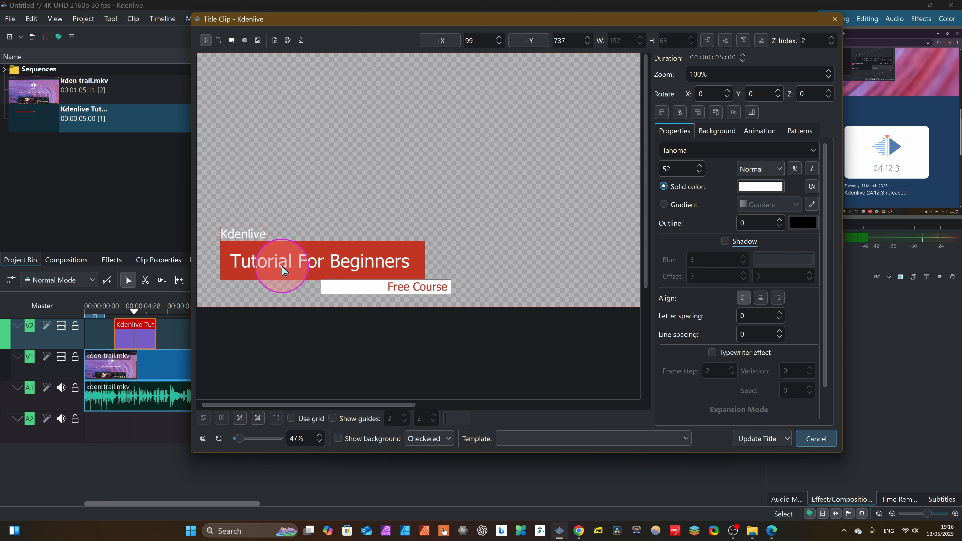
# Move the "Free Course" text to about X 641, Y 959, and fill the white rectangle behind it with green #35ff6e
pyautogui.moveTo(409, 290); pyautogui.dragTo(368, 284)
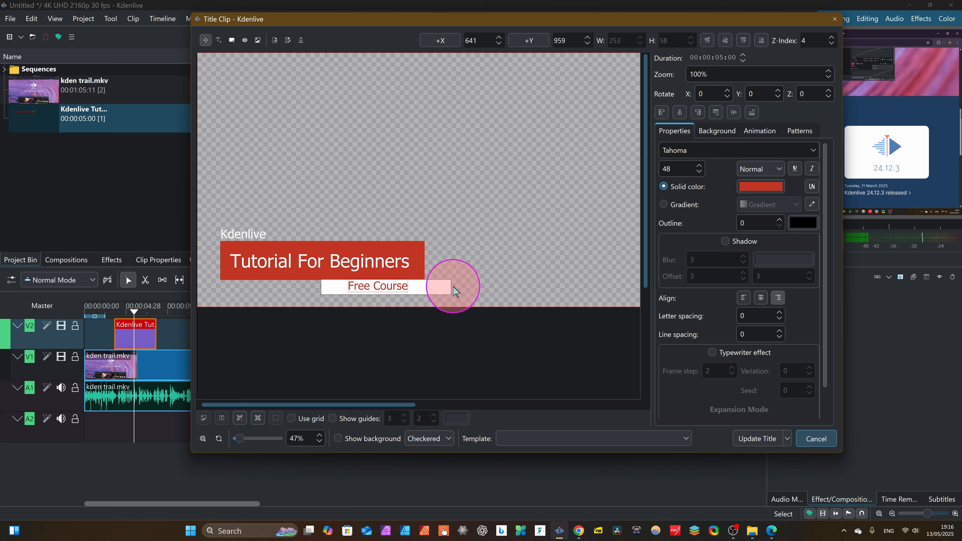
pyautogui.click(440, 290)
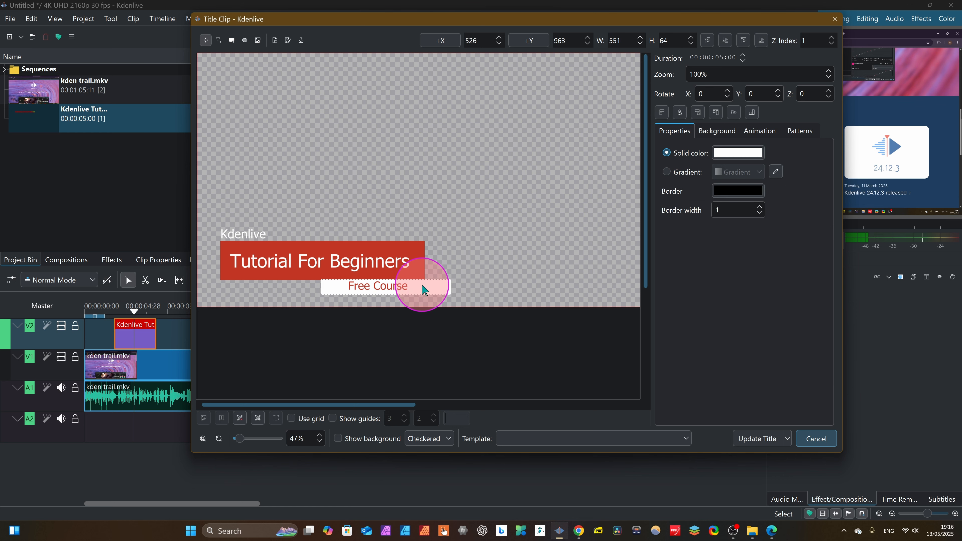
pyautogui.click(750, 159)
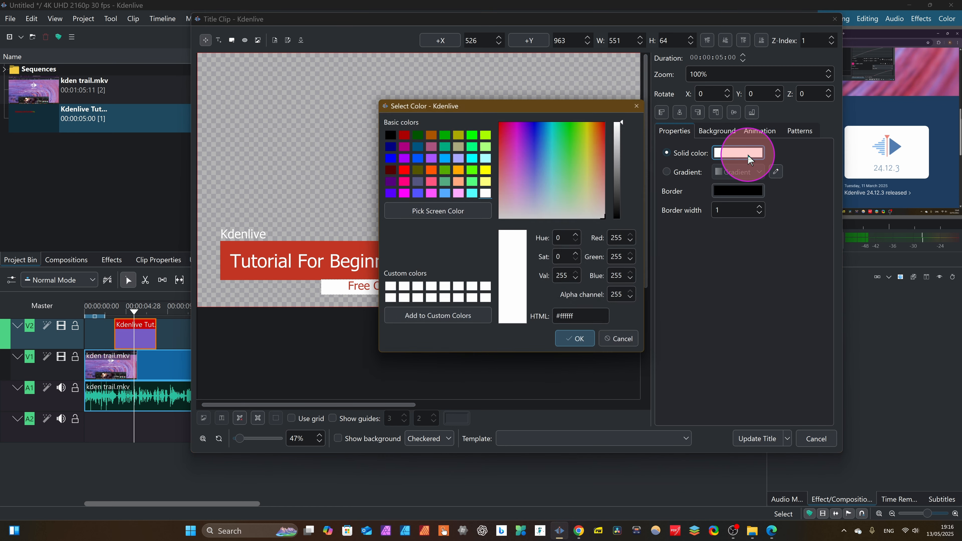
pyautogui.click(569, 145)
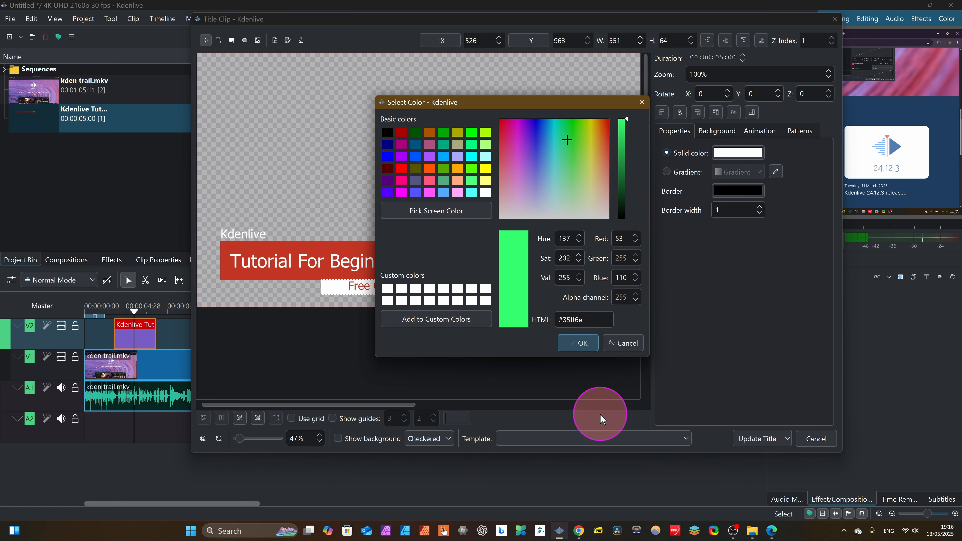
pyautogui.click(578, 343)
pyautogui.click(412, 297)
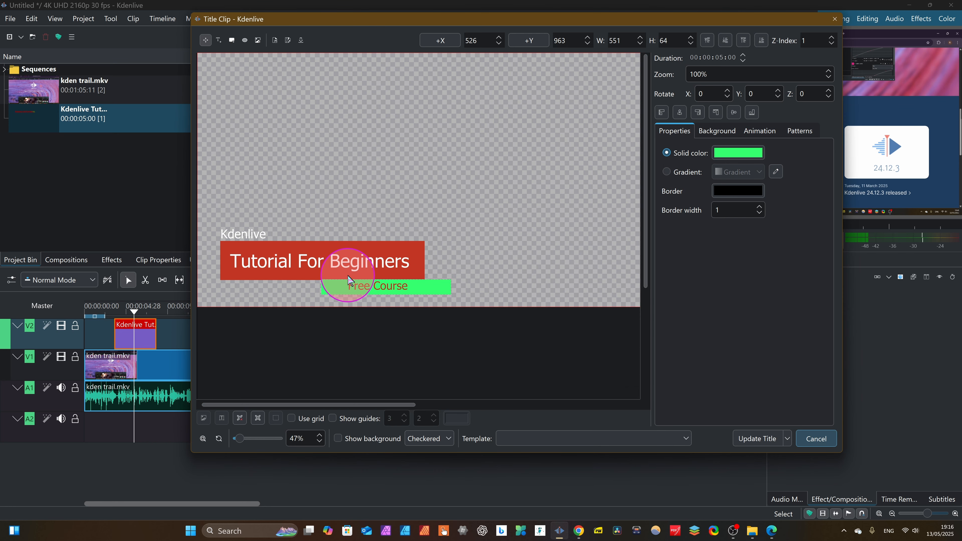
# Look through the title's background, patterns and animation settings
pyautogui.click(716, 131)
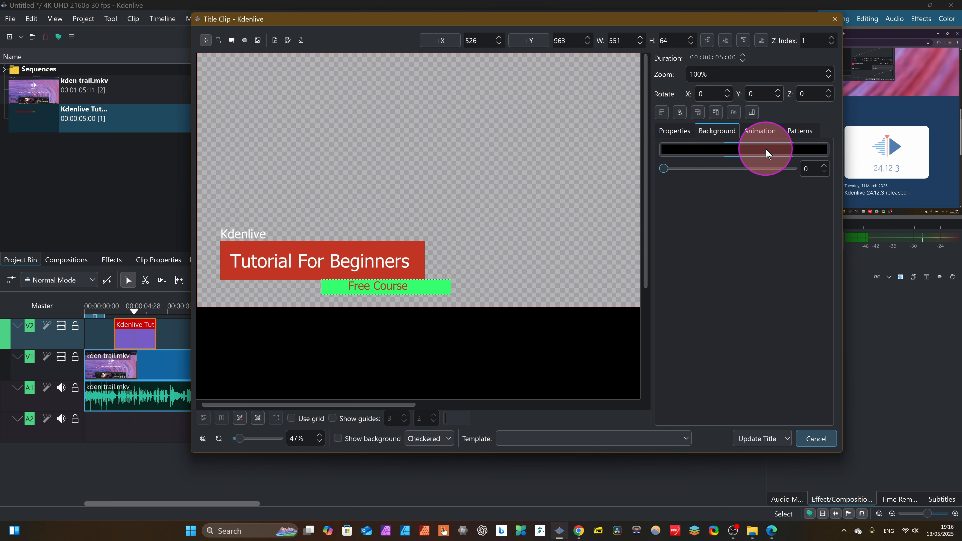
pyautogui.click(797, 131)
pyautogui.click(760, 133)
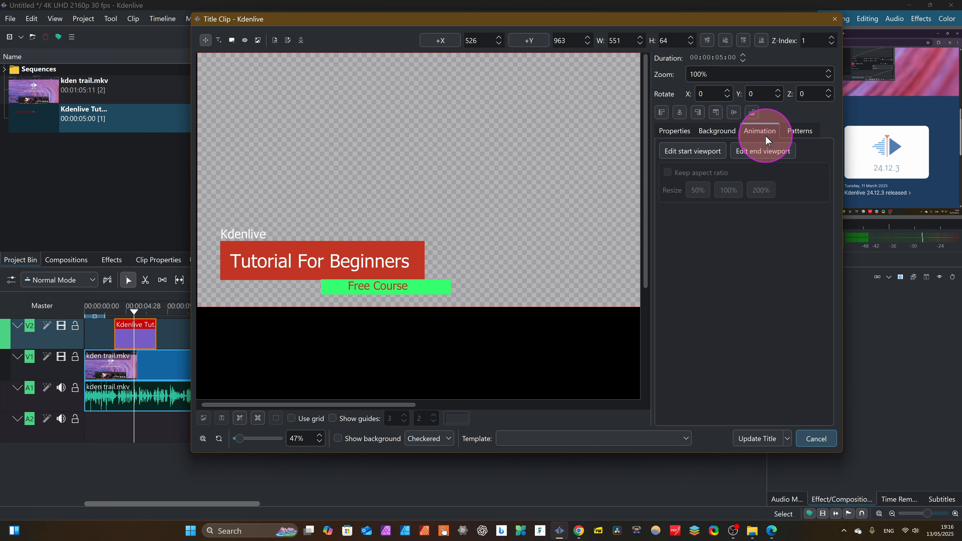
# Fill the small rectangle with solid red, color the "Free Course" text green, and update the title
pyautogui.click(676, 131)
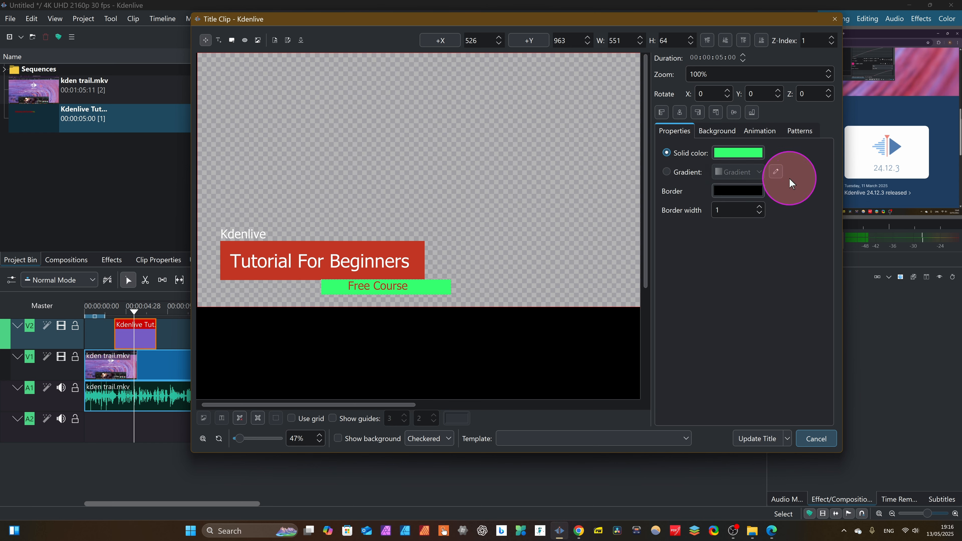
pyautogui.click(667, 173)
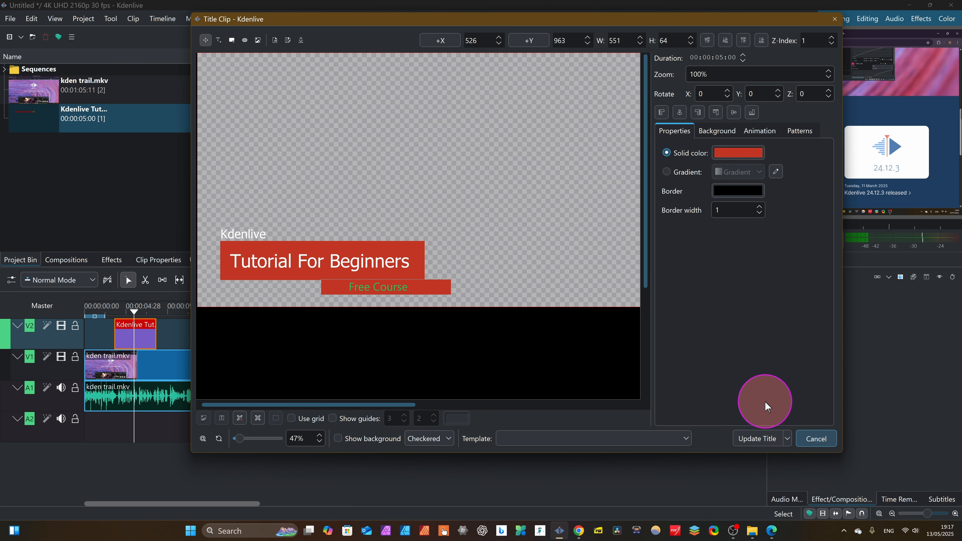
pyautogui.click(758, 436)
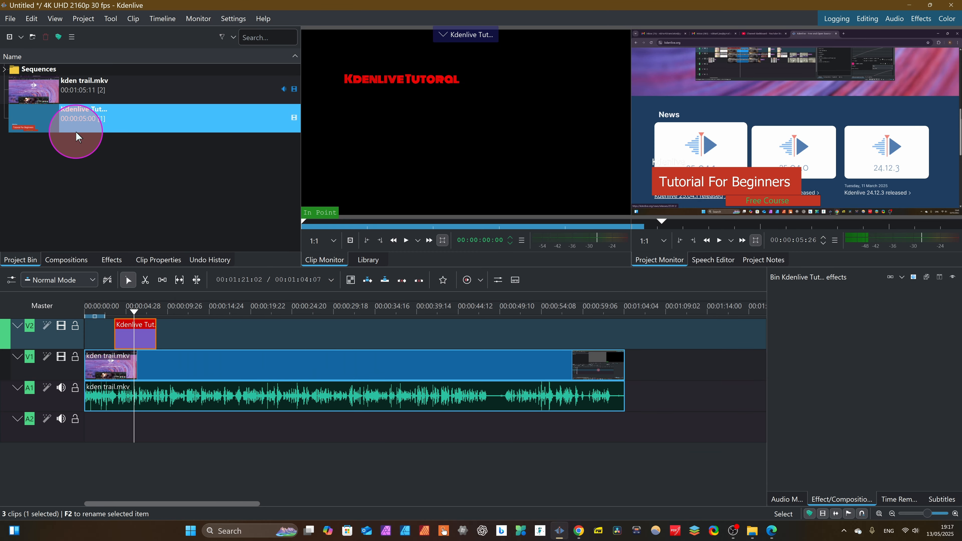
# Place the title clip on V2 at about 00:00:07:01 with a length of about 00:00:13:26, and view the frame at 00:00:13:25
pyautogui.moveTo(141, 332); pyautogui.dragTo(260, 343)
pyautogui.click(259, 345)
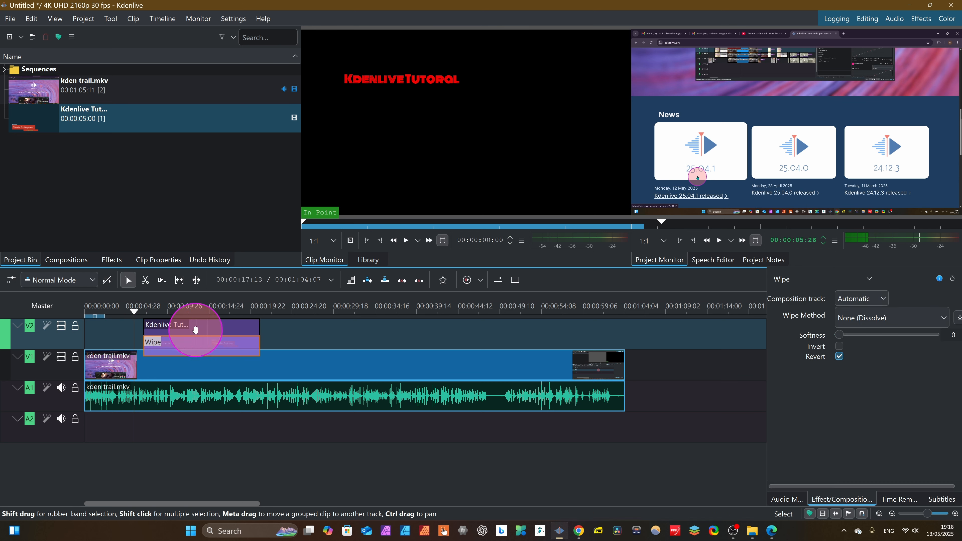
pyautogui.click(133, 329)
pyautogui.moveTo(143, 331); pyautogui.dragTo(200, 341)
# Delete the Wipe composition attached to the title clip on V2
pyautogui.click(171, 343)
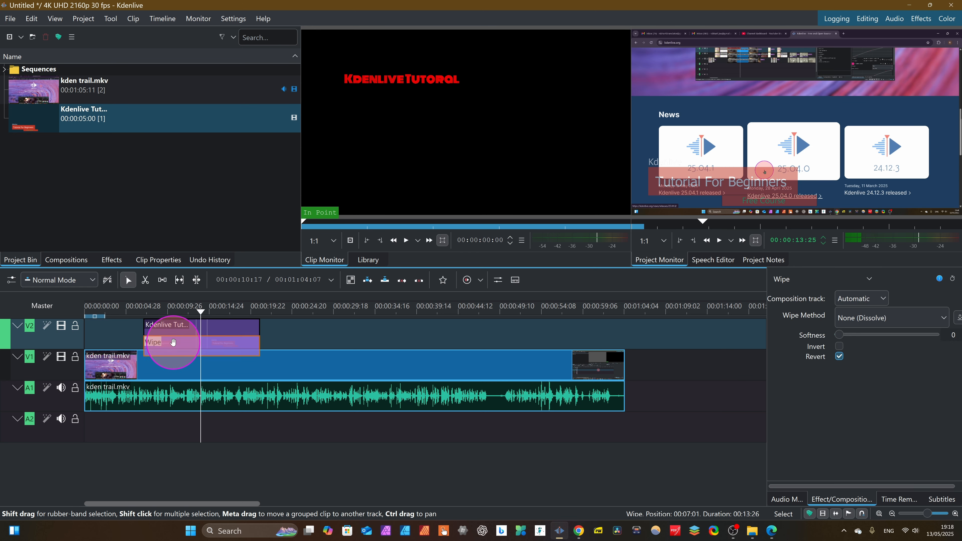
pyautogui.press('Delete')
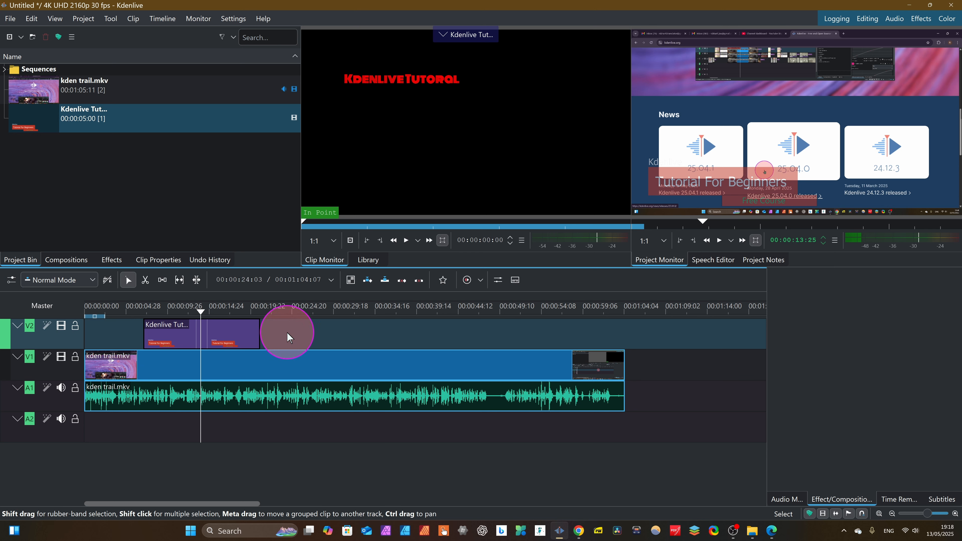
pyautogui.click(200, 354)
# Select the title clip on V2 and play the timeline from near its start to preview the lower third
pyautogui.click(224, 326)
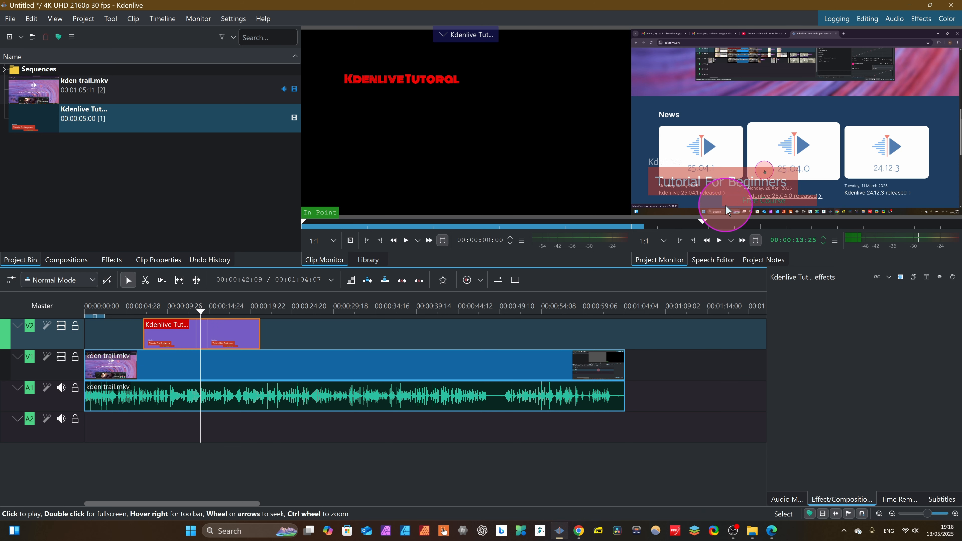
pyautogui.moveTo(163, 318); pyautogui.dragTo(154, 318)
pyautogui.press('space')
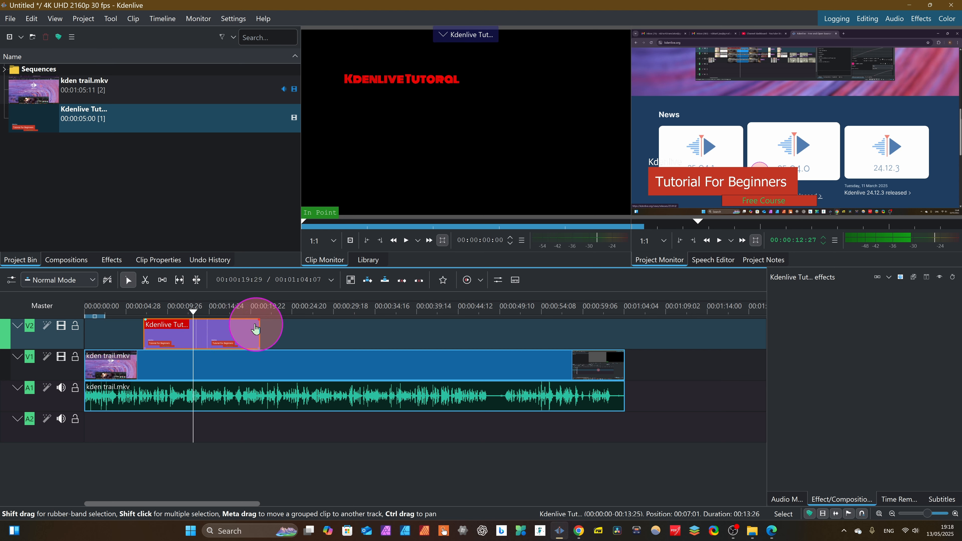
# Open the title clip on V2 for editing and color its "Kdenlive" text solid black
pyautogui.doubleClick(215, 333)
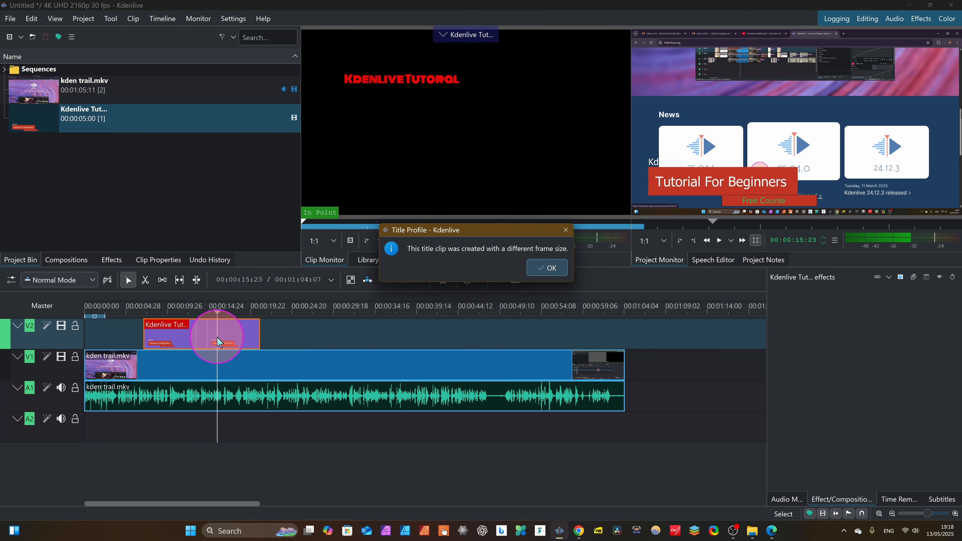
pyautogui.click(548, 268)
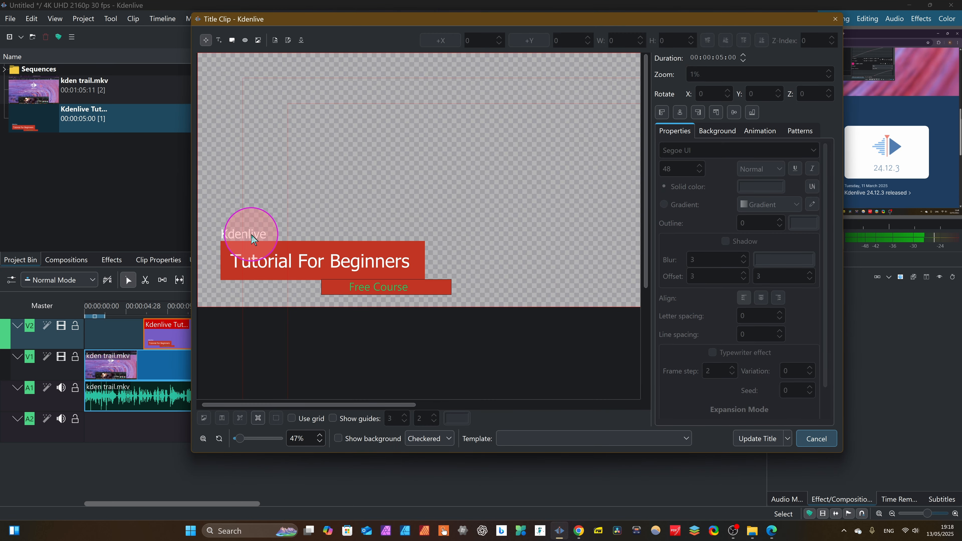
pyautogui.click(253, 239)
pyautogui.click(766, 188)
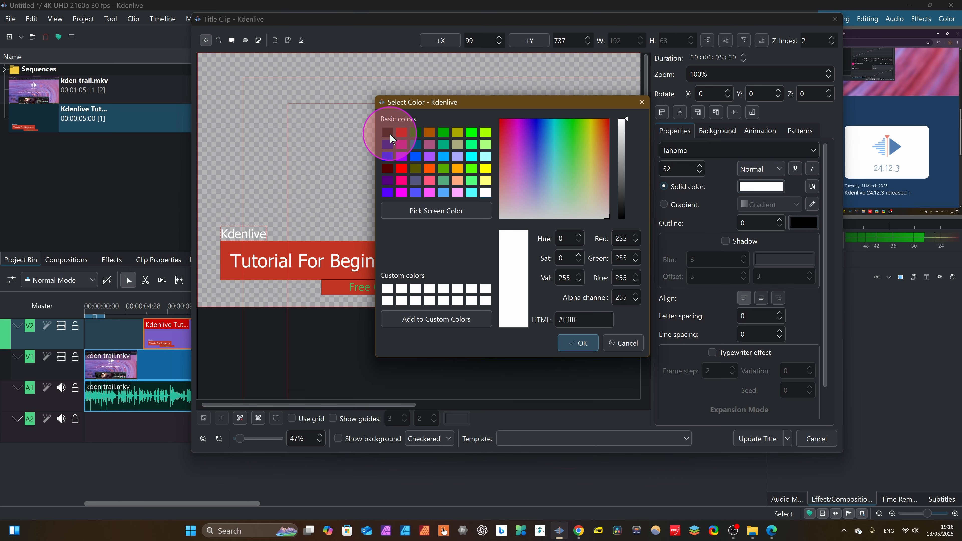
pyautogui.click(387, 132)
pyautogui.click(572, 342)
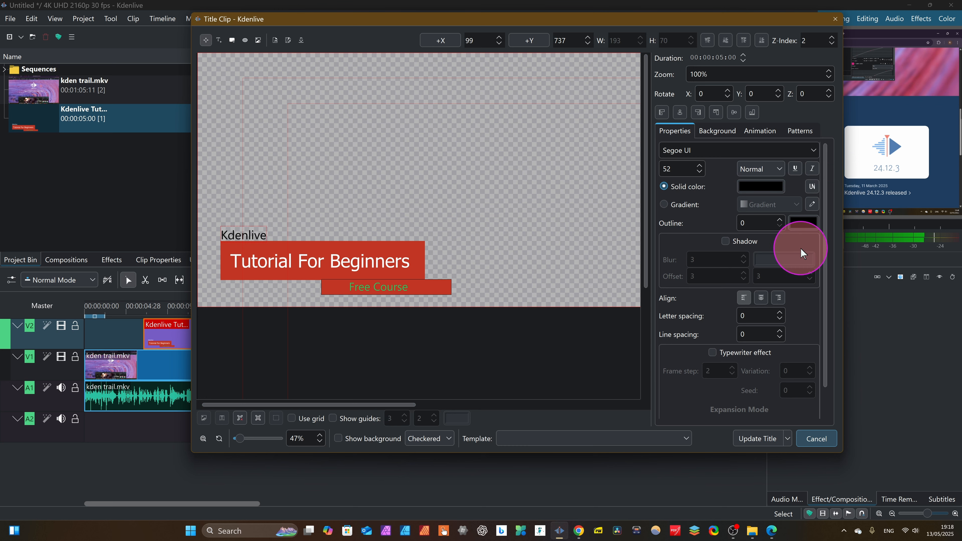
# Set the "Kdenlive" text's font weight to Black, update the title, and play it back on the timeline
pyautogui.click(779, 172)
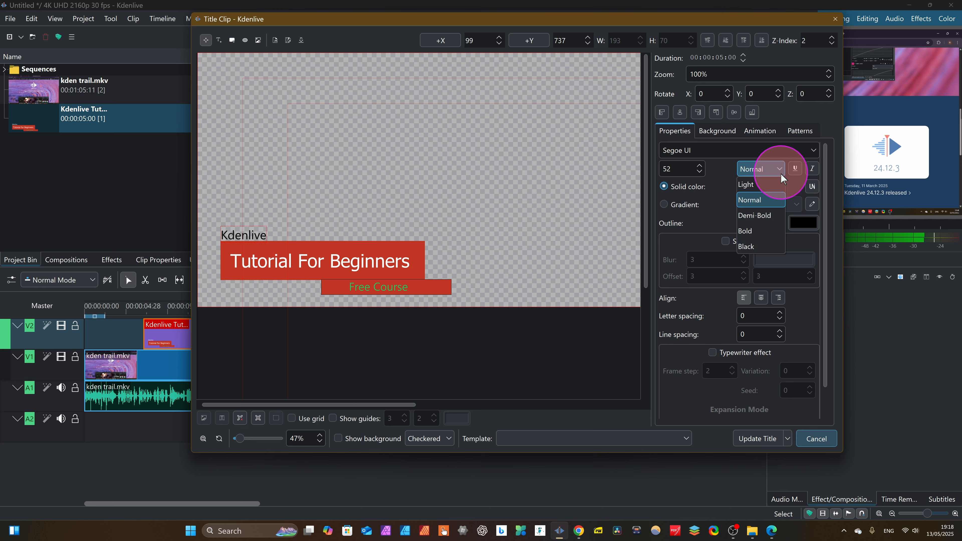
pyautogui.click(748, 245)
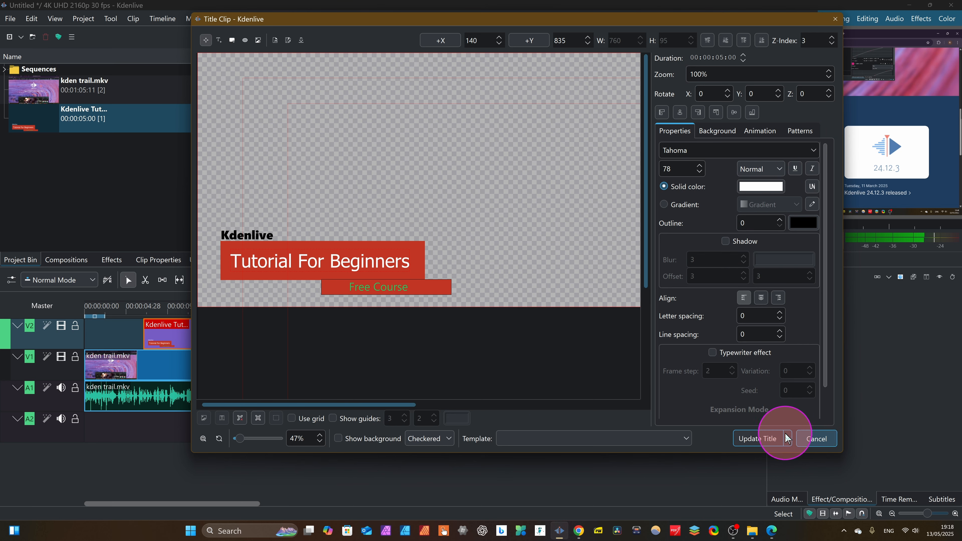
pyautogui.click(765, 438)
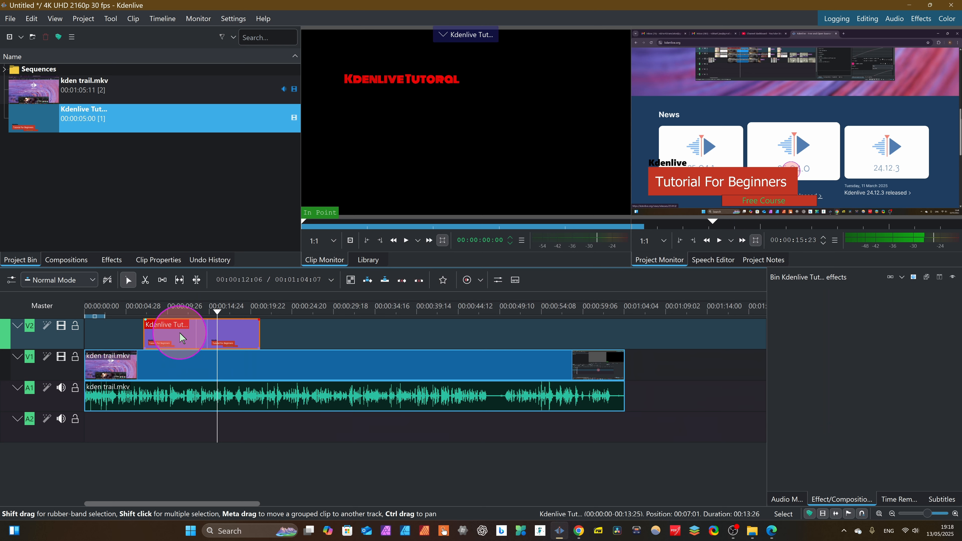
pyautogui.click(167, 322)
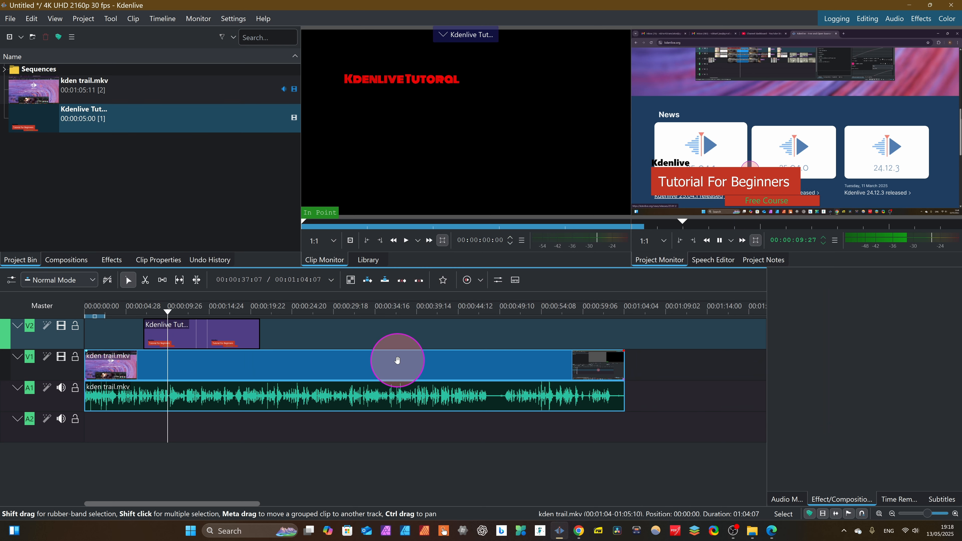
pyautogui.press('space')
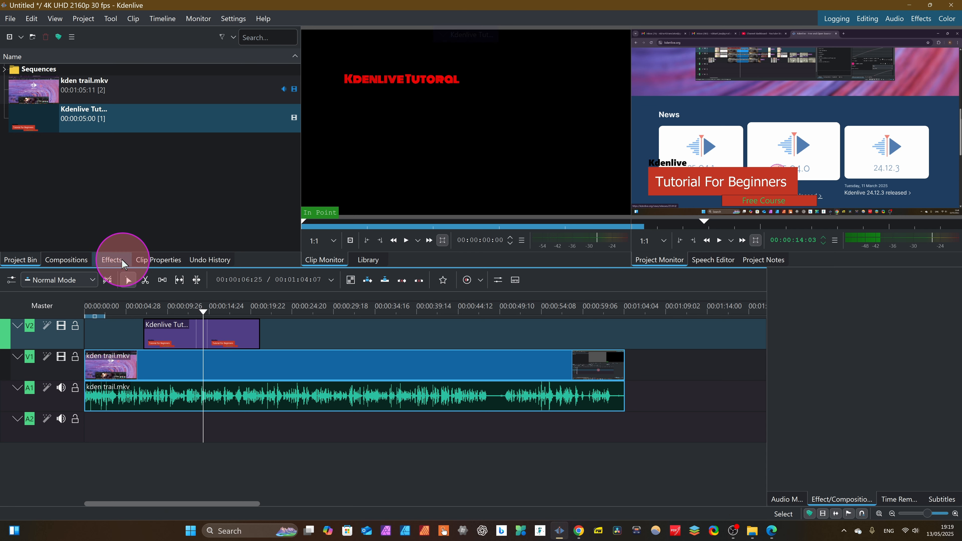
# Search the effects for "zoom" and apply Position and Zoom to the title clip on V2
pyautogui.click(111, 259)
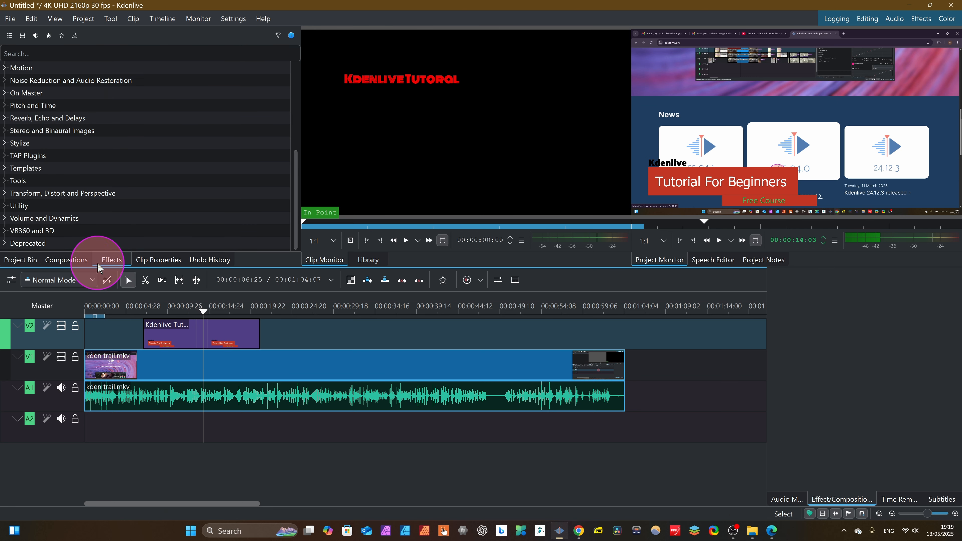
pyautogui.click(58, 56)
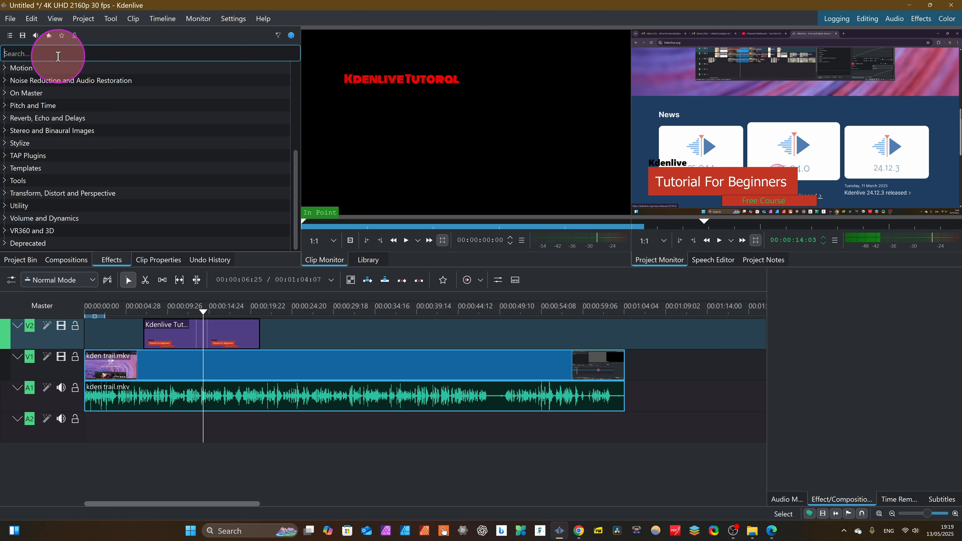
pyautogui.write('zoom')
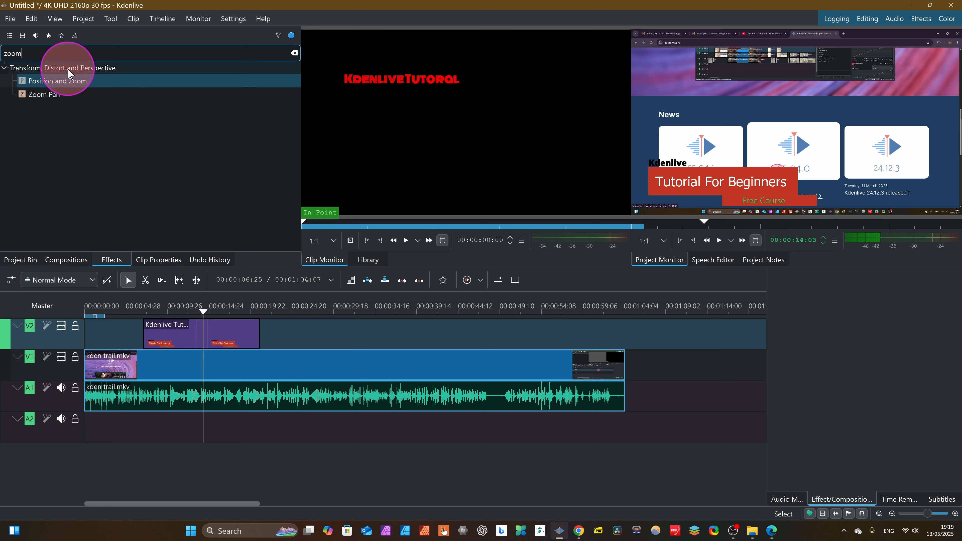
pyautogui.click(65, 85)
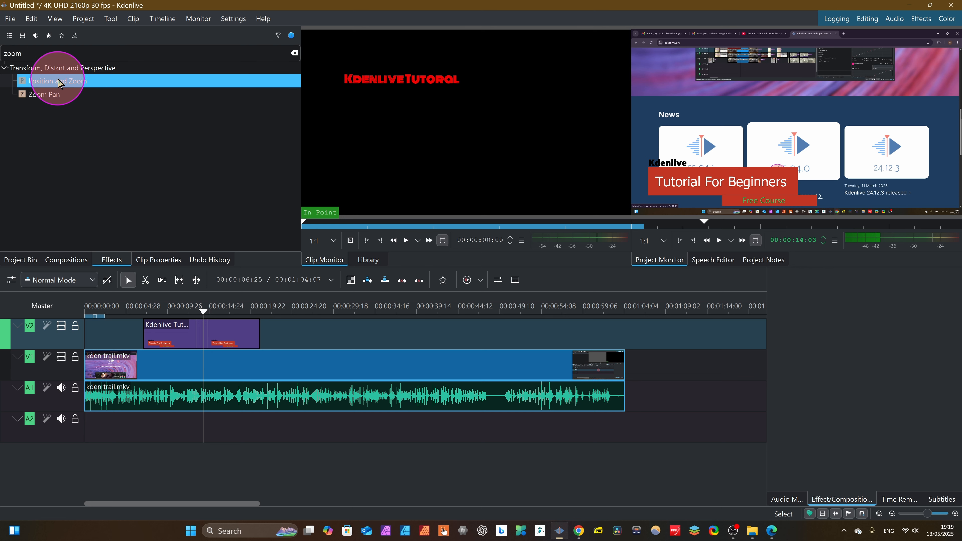
pyautogui.moveTo(59, 83); pyautogui.dragTo(187, 334)
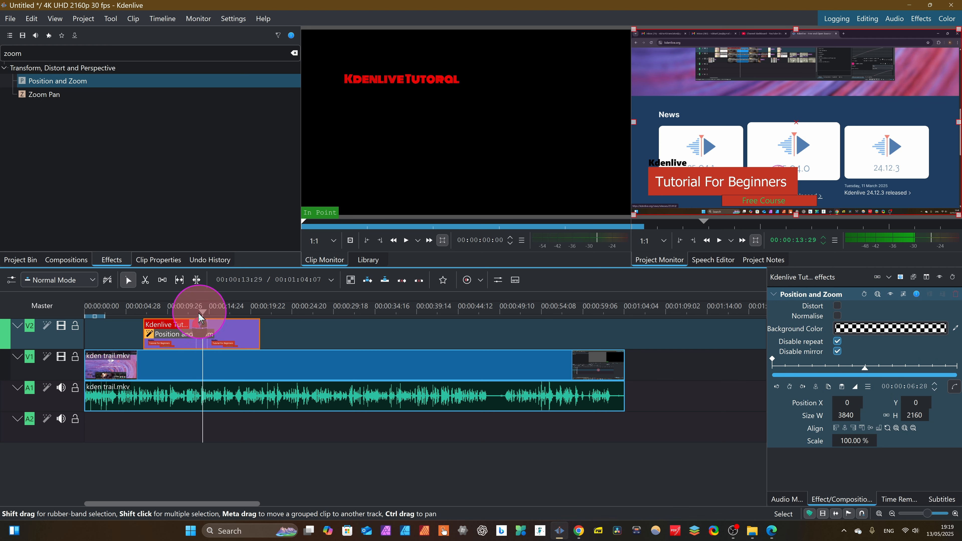
# Add a Position and Zoom keyframe at 00:00:01:16 in the title clip with scale 117.64 % and position Y -480
pyautogui.moveTo(199, 314); pyautogui.dragTo(148, 318)
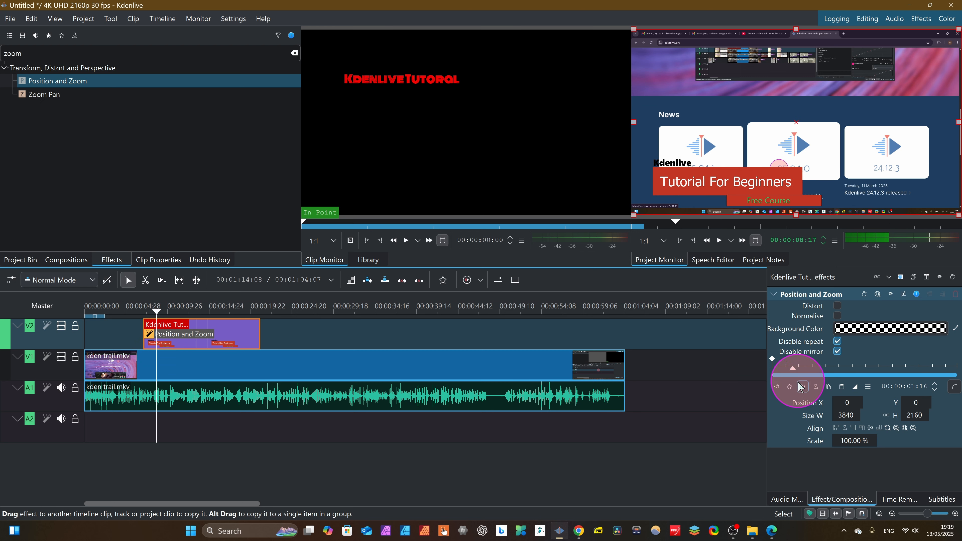
pyautogui.click(790, 388)
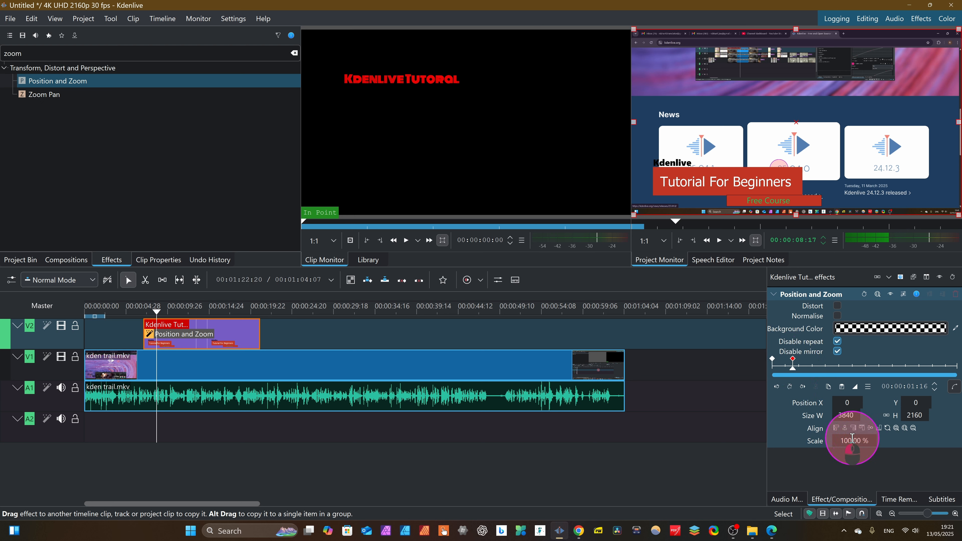
pyautogui.scroll(4, 855, 440)
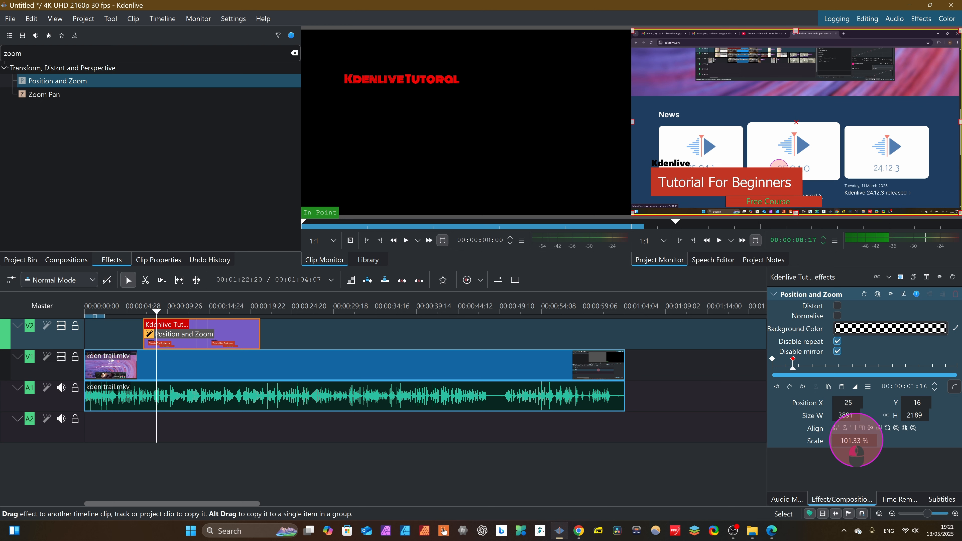
pyautogui.scroll(10, 856, 440)
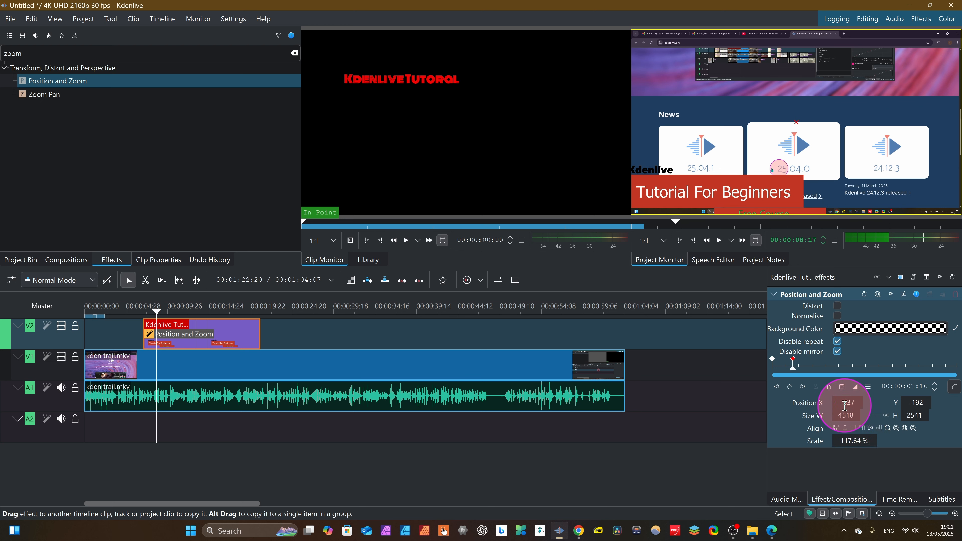
pyautogui.moveTo(915, 402); pyautogui.dragTo(832, 421)
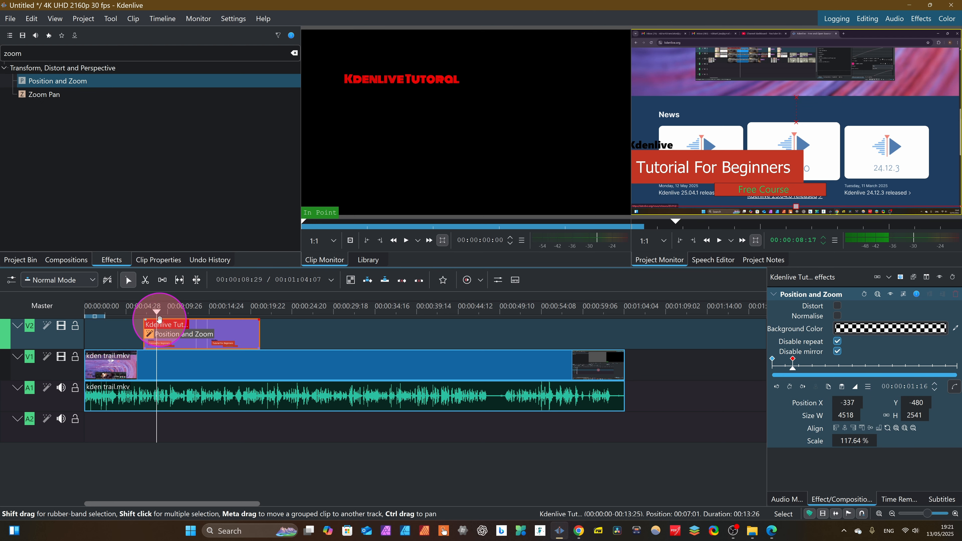
# Add a keyframe at 00:00:05:11 in the title clip's effect and set its position X to 439
pyautogui.moveTo(159, 319); pyautogui.dragTo(189, 326)
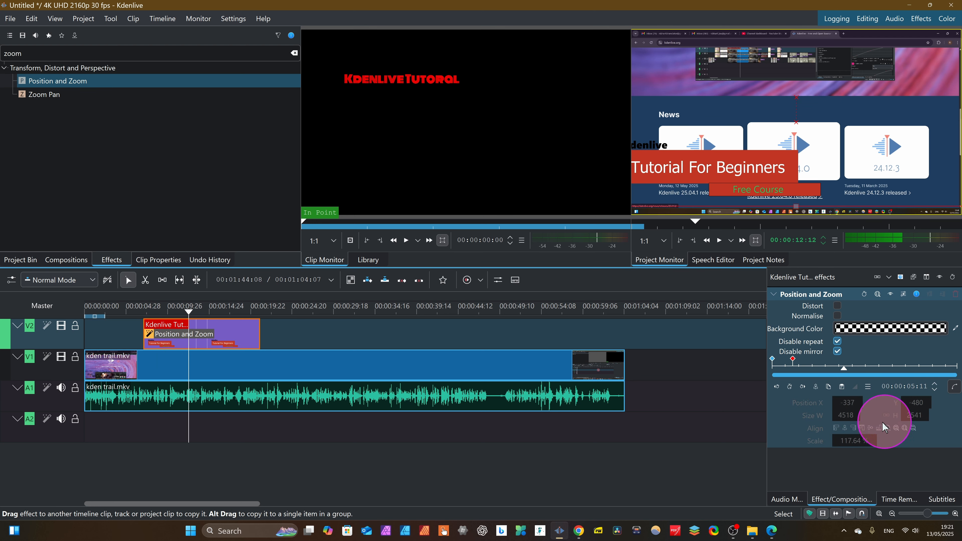
pyautogui.click(790, 386)
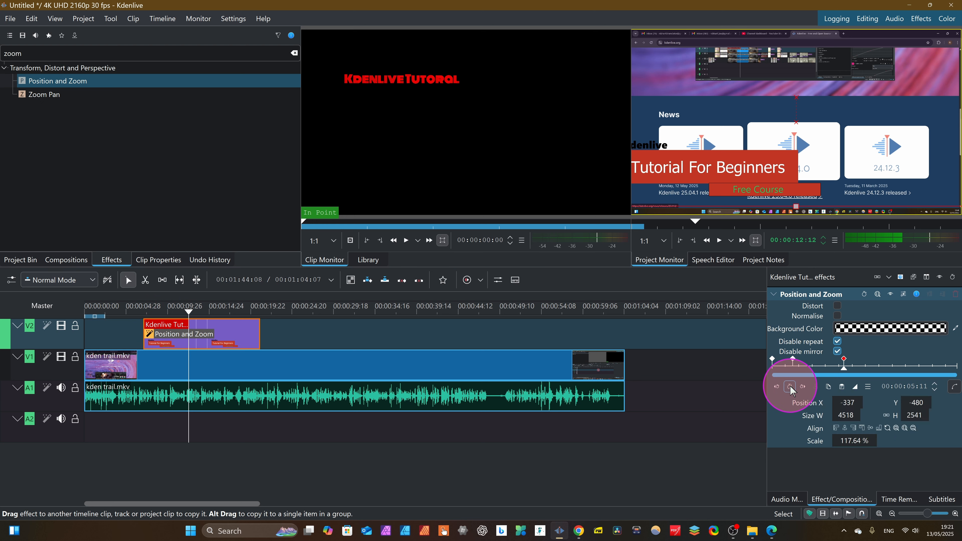
pyautogui.click(861, 411)
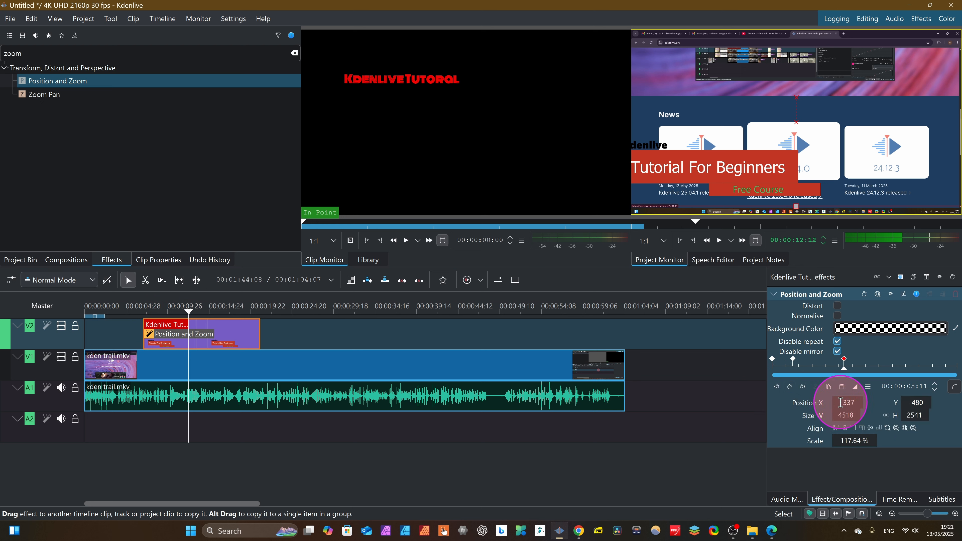
pyautogui.moveTo(846, 413); pyautogui.dragTo(945, 429)
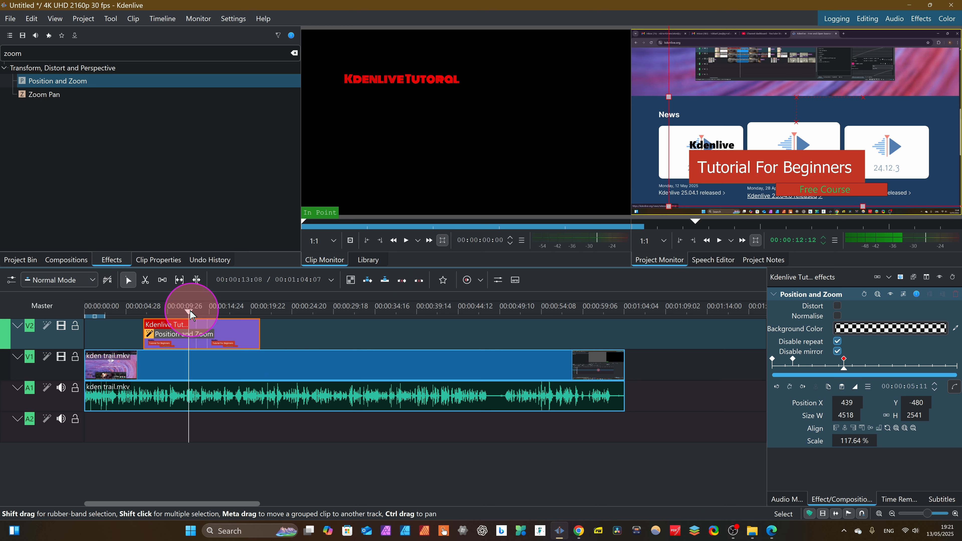
# Add a keyframe at 00:00:09:10 in the title clip's Position and Zoom effect and reduce its scale to 78.38 %
pyautogui.moveTo(189, 312); pyautogui.dragTo(221, 324)
pyautogui.click(222, 319)
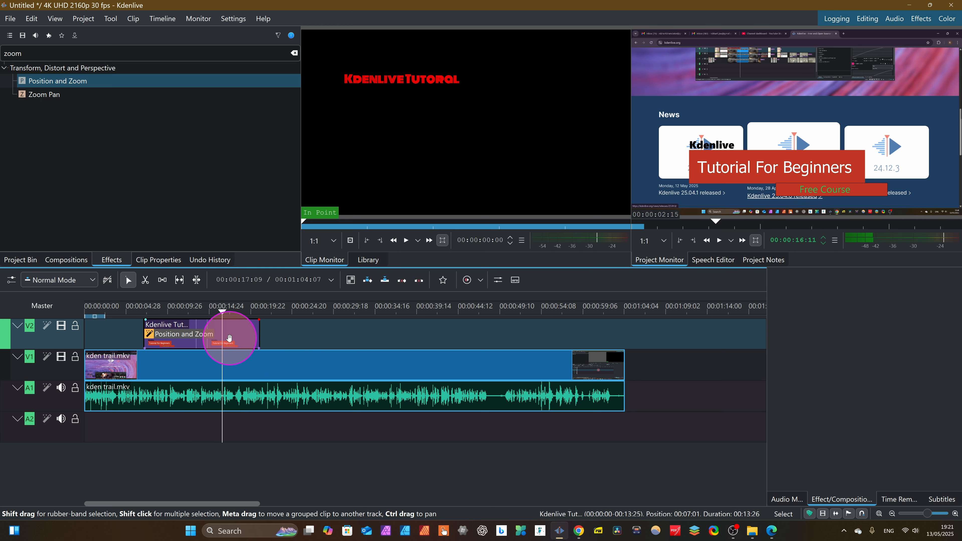
pyautogui.click(233, 343)
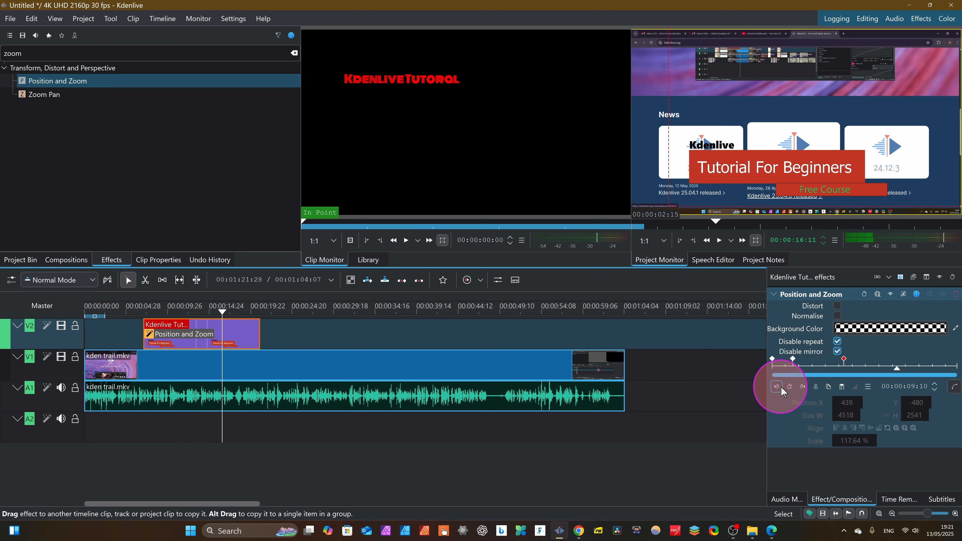
pyautogui.click(790, 387)
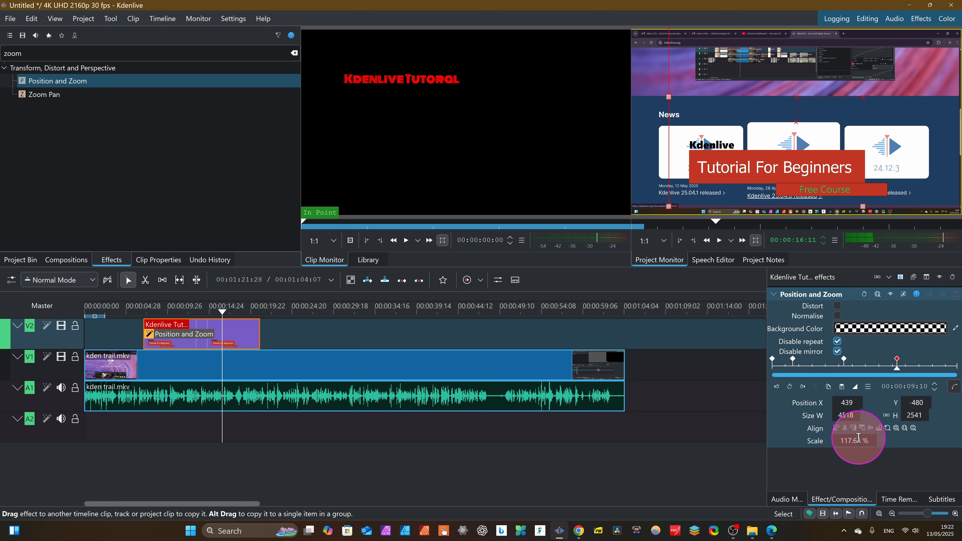
pyautogui.moveTo(854, 438); pyautogui.dragTo(849, 438)
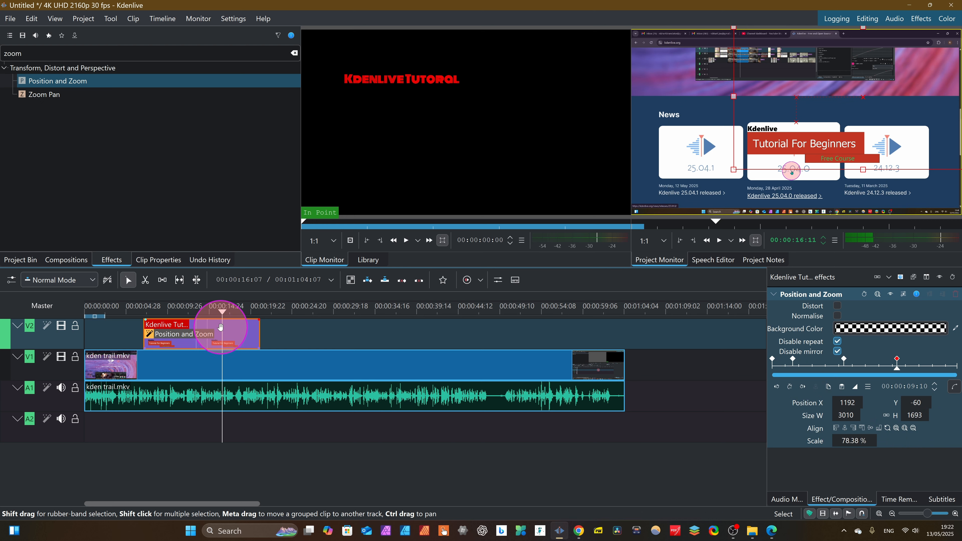
# Add a keyframe at 00:00:10:29 in the title clip's effect, move it to Y -680, and enlarge its scale to 136.38 %
pyautogui.moveTo(227, 323); pyautogui.dragTo(241, 319)
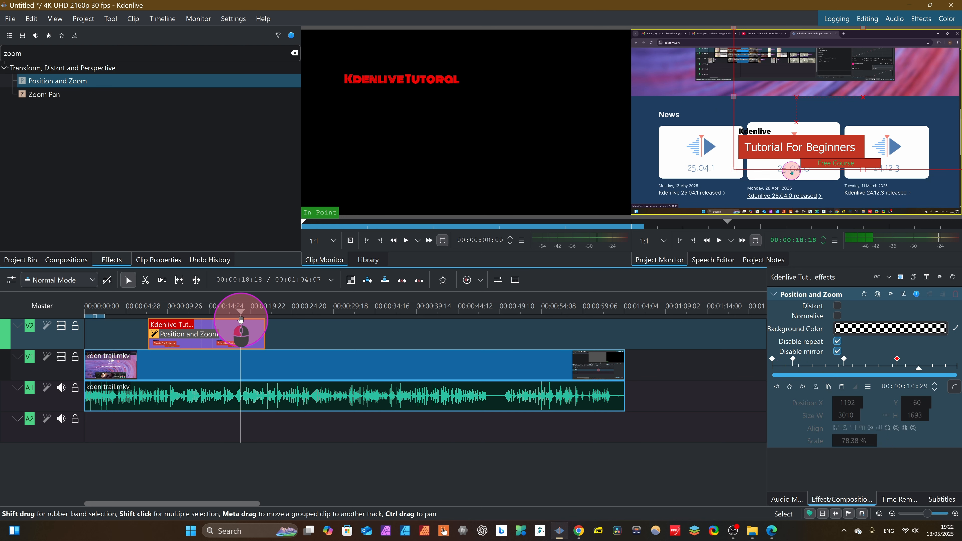
pyautogui.click(241, 319)
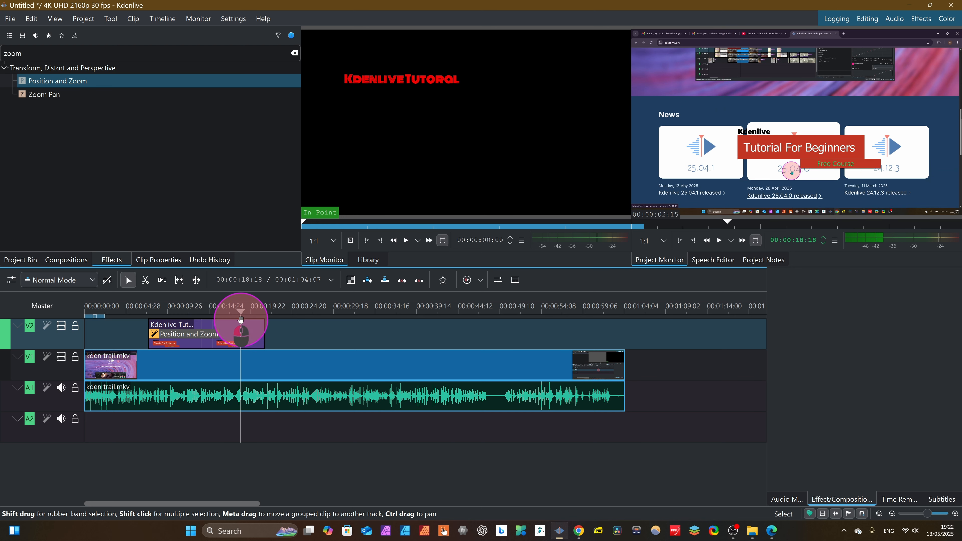
pyautogui.click(253, 343)
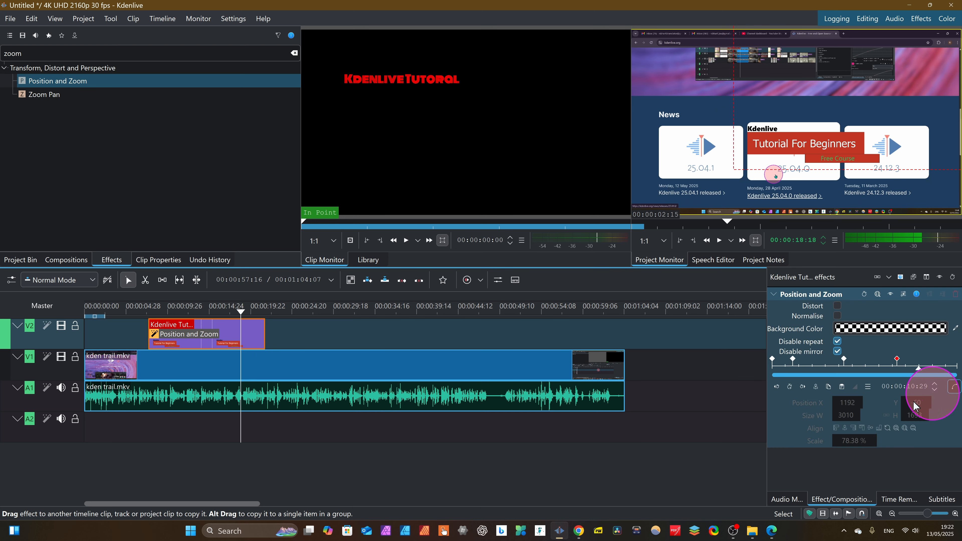
pyautogui.click(790, 387)
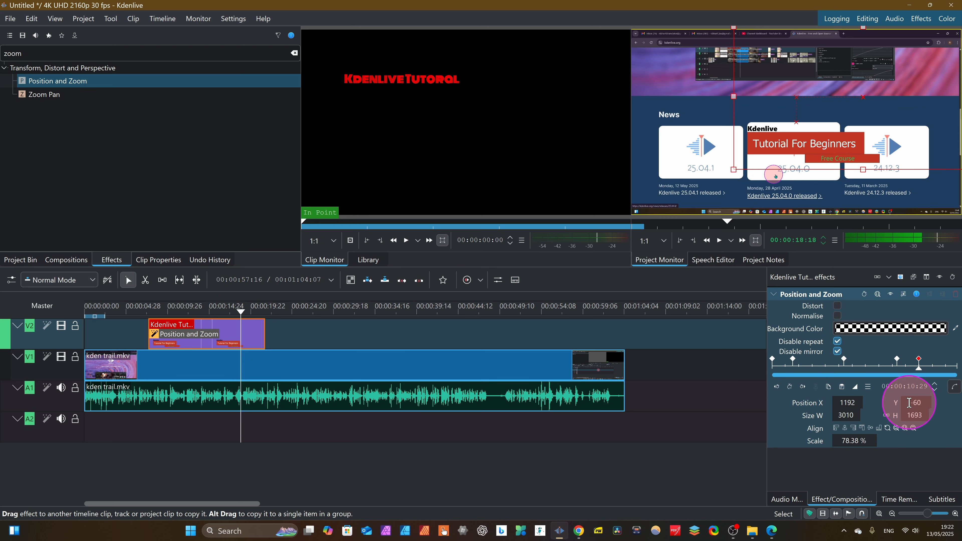
pyautogui.moveTo(908, 403); pyautogui.dragTo(829, 469)
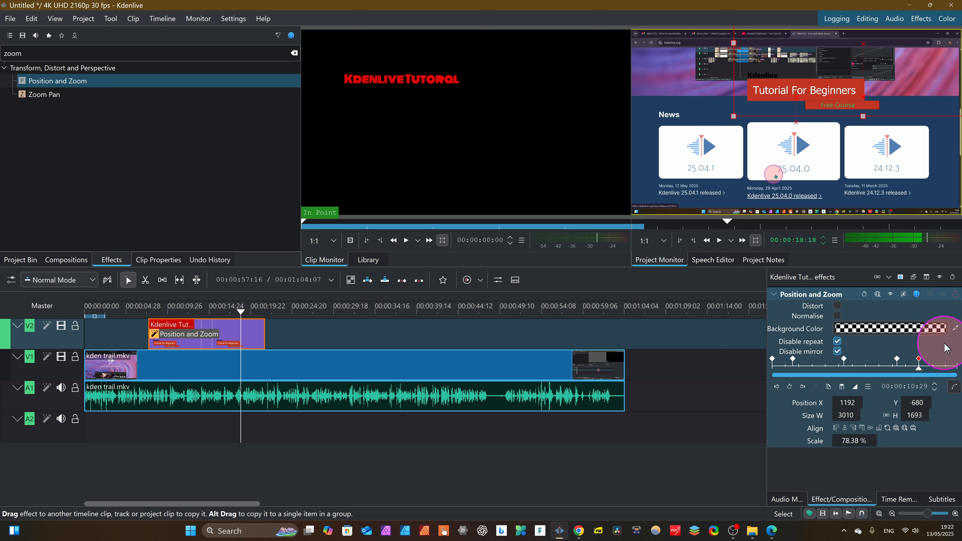
pyautogui.click(862, 440)
pyautogui.moveTo(853, 439); pyautogui.dragTo(868, 462)
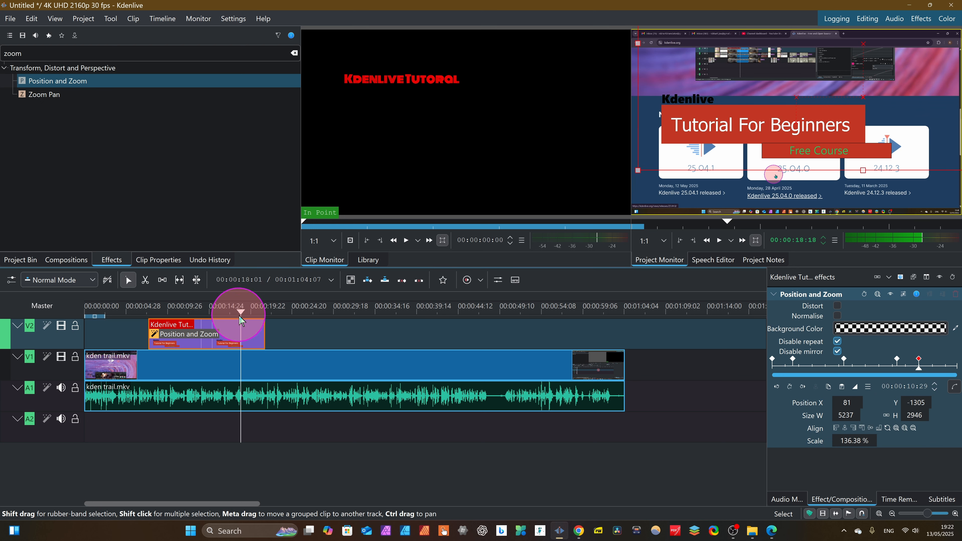
# Play the timeline from near the start of the title clip to preview its zoom and position animation
pyautogui.moveTo(239, 313); pyautogui.dragTo(152, 308)
pyautogui.press('space')
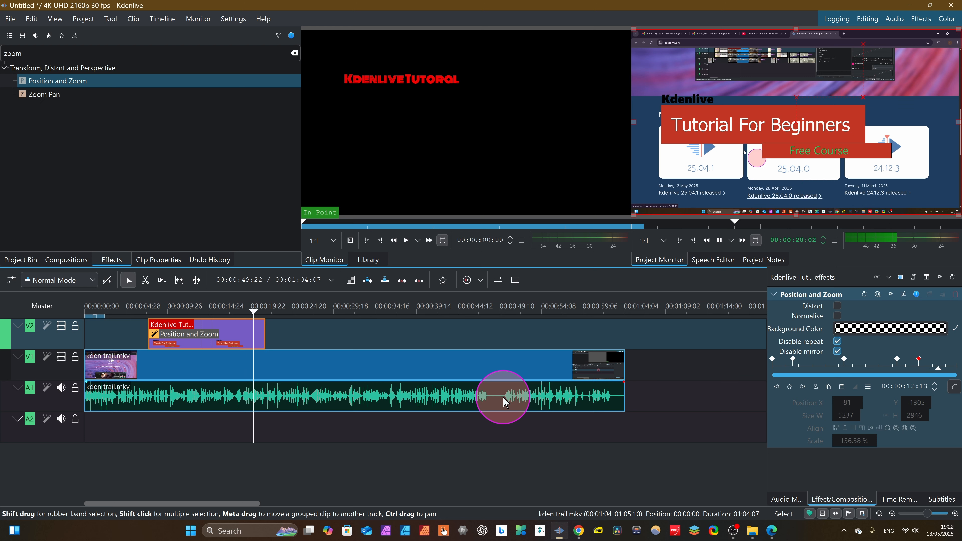
pyautogui.click(704, 169)
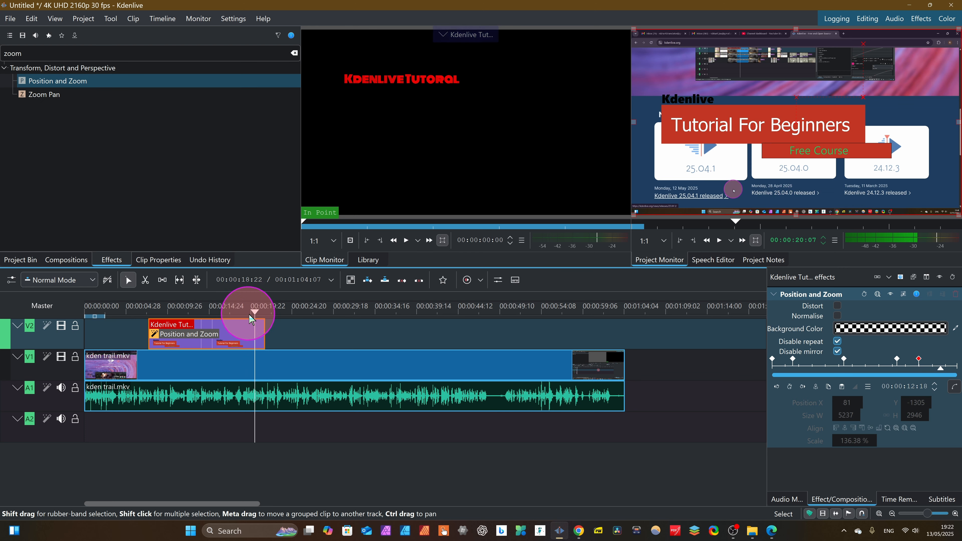
# Scrub back to the middle of the title clip to check its animation and clear the timeline selection
pyautogui.moveTo(256, 314); pyautogui.dragTo(189, 314)
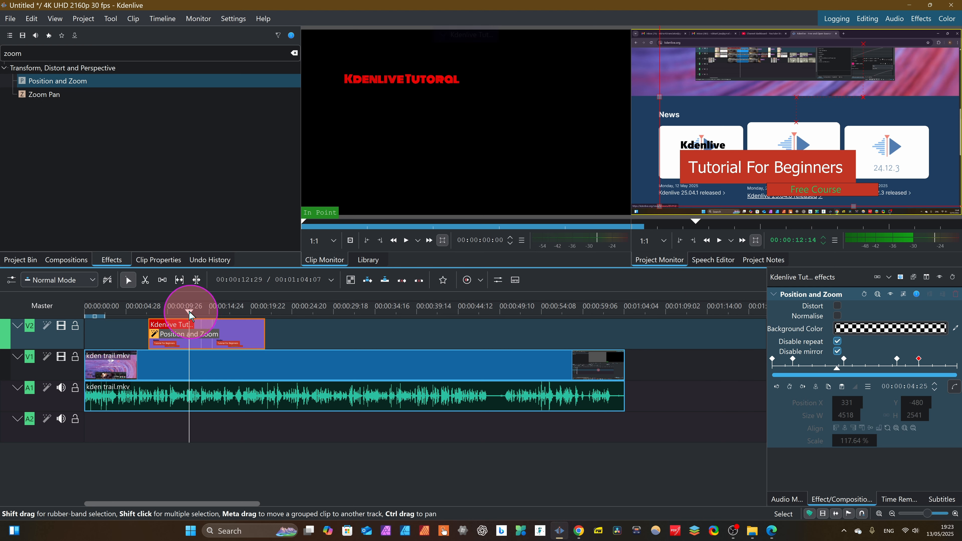
pyautogui.click(299, 339)
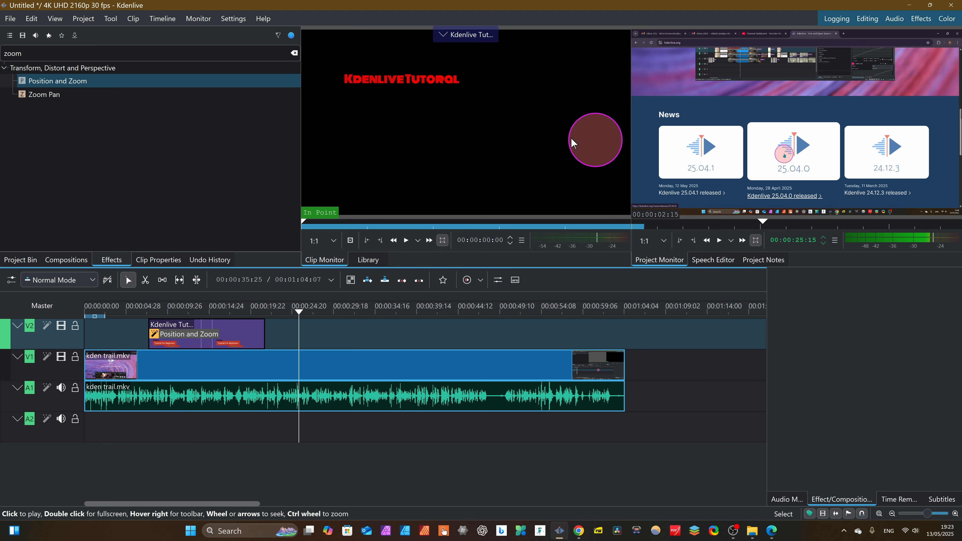
# Open the downloadable Kdenlive effect templates and look through the list
pyautogui.click(75, 36)
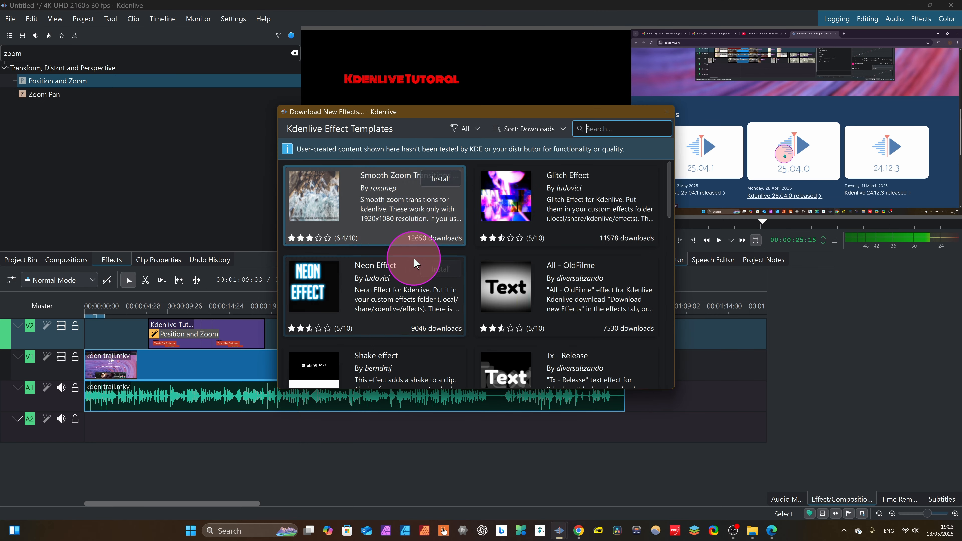
pyautogui.scroll(-5, 414, 263)
pyautogui.scroll(3, 411, 271)
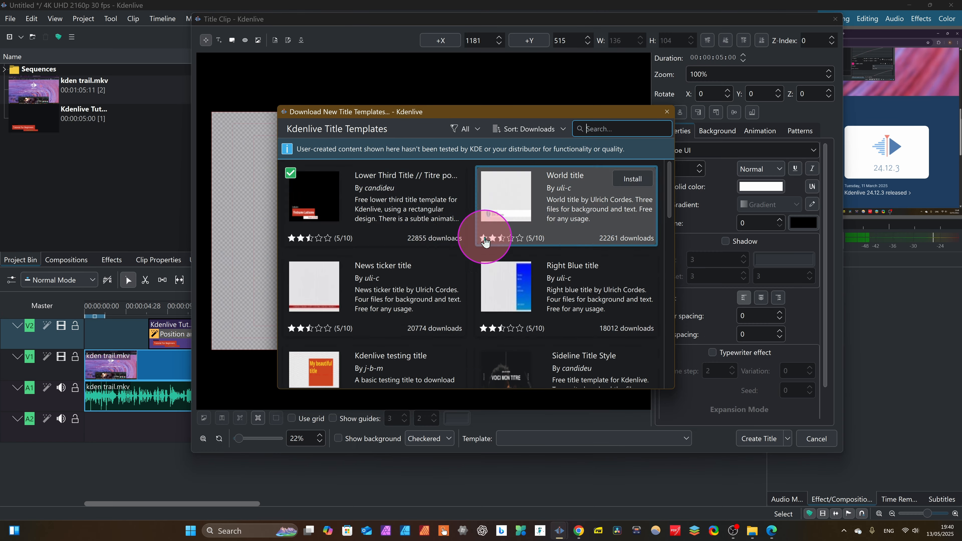
# Browse the downloadable Kdenlive title templates, from the lower third titles to those further down the list
pyautogui.scroll(-2, 429, 275)
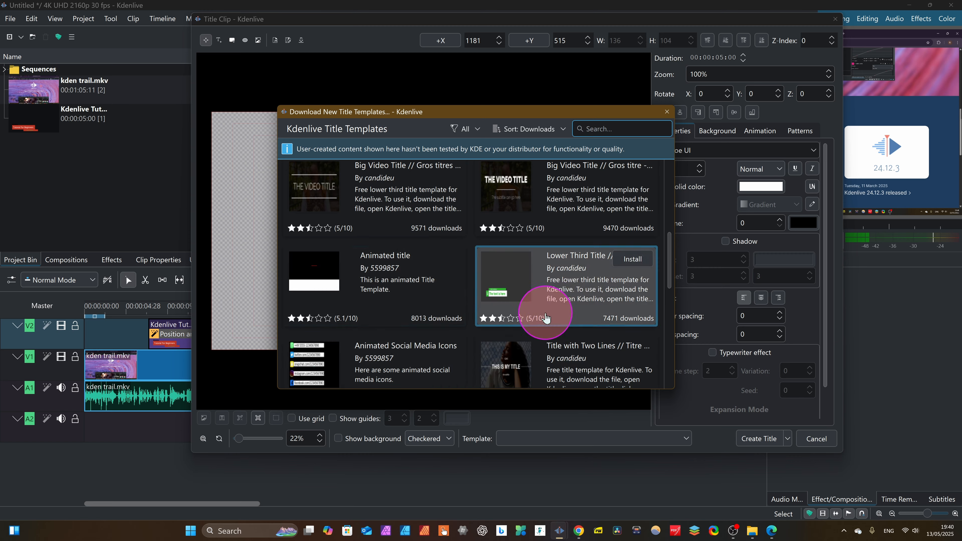
pyautogui.scroll(-2, 294, 286)
pyautogui.scroll(6, 444, 273)
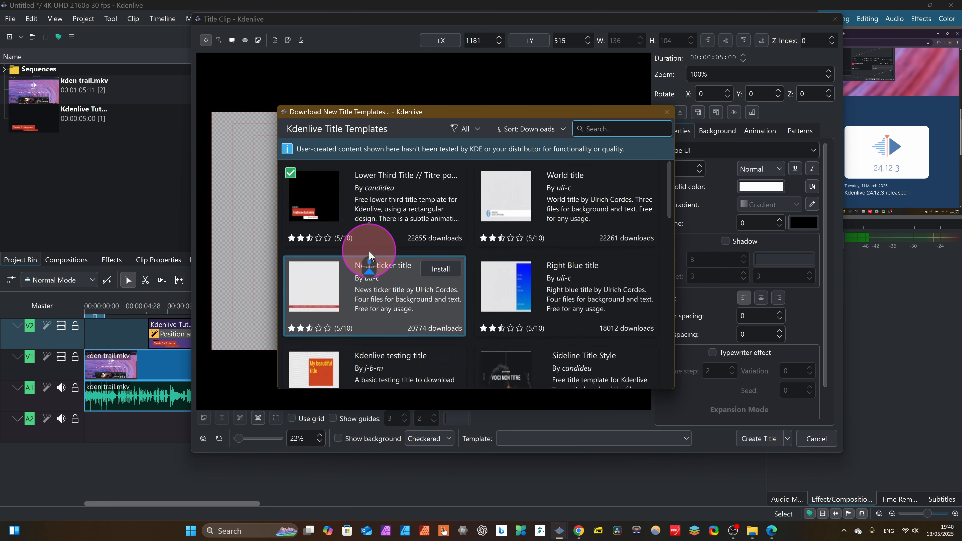
pyautogui.scroll(-3, 321, 197)
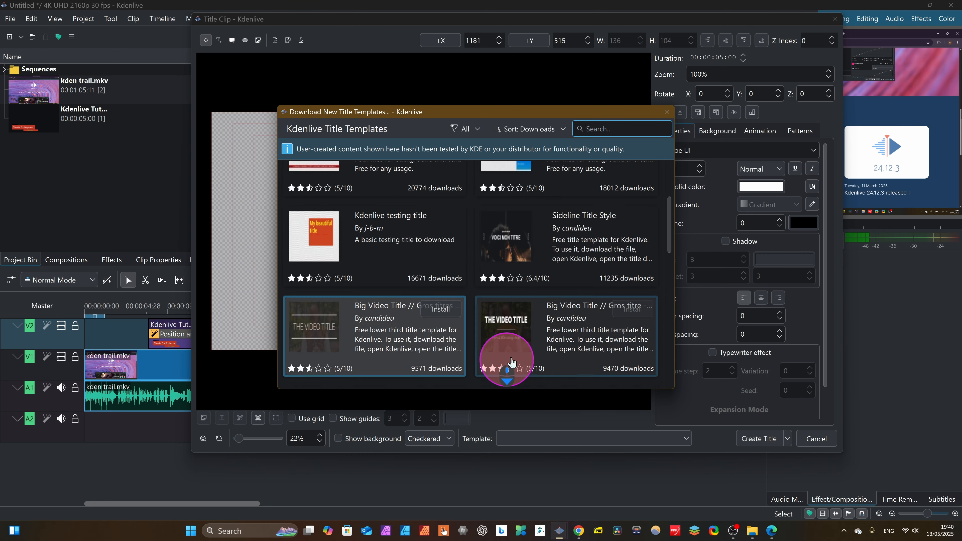
pyautogui.scroll(-9, 511, 362)
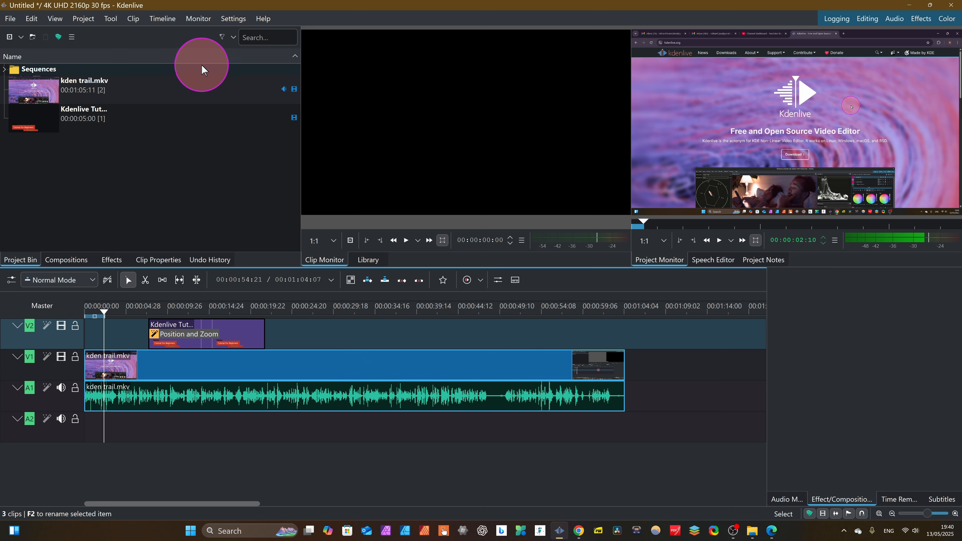
# Show the Online Resources panel in the workspace
pyautogui.click(31, 23)
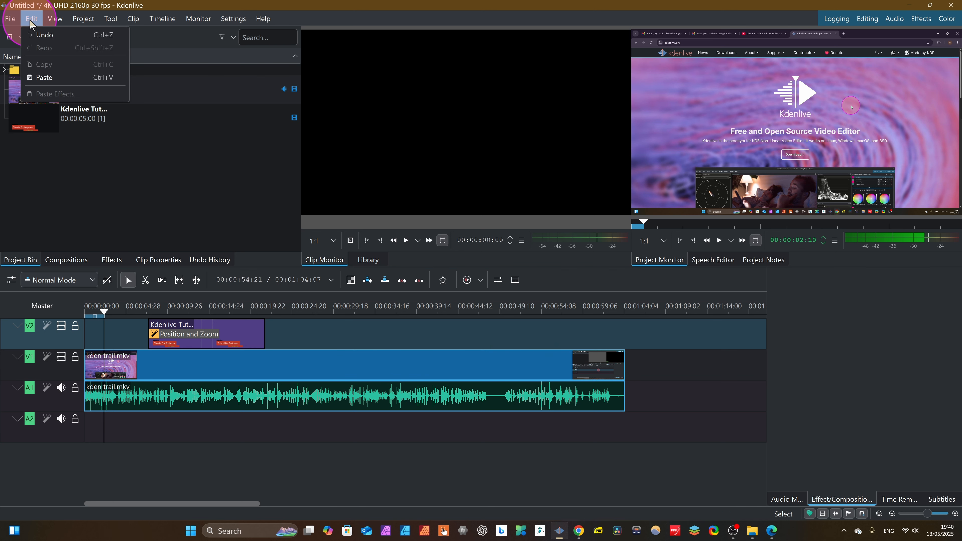
pyautogui.moveTo(45, 22)
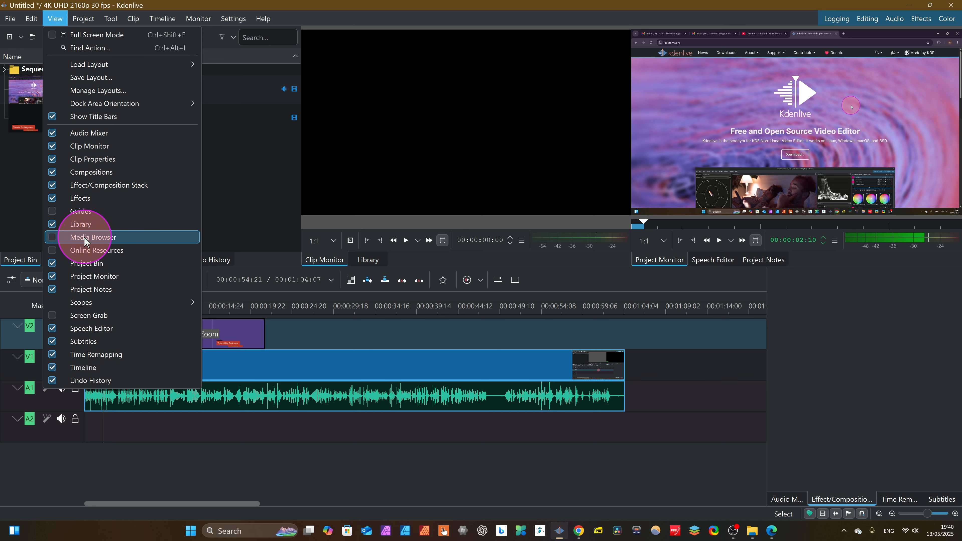
pyautogui.click(52, 252)
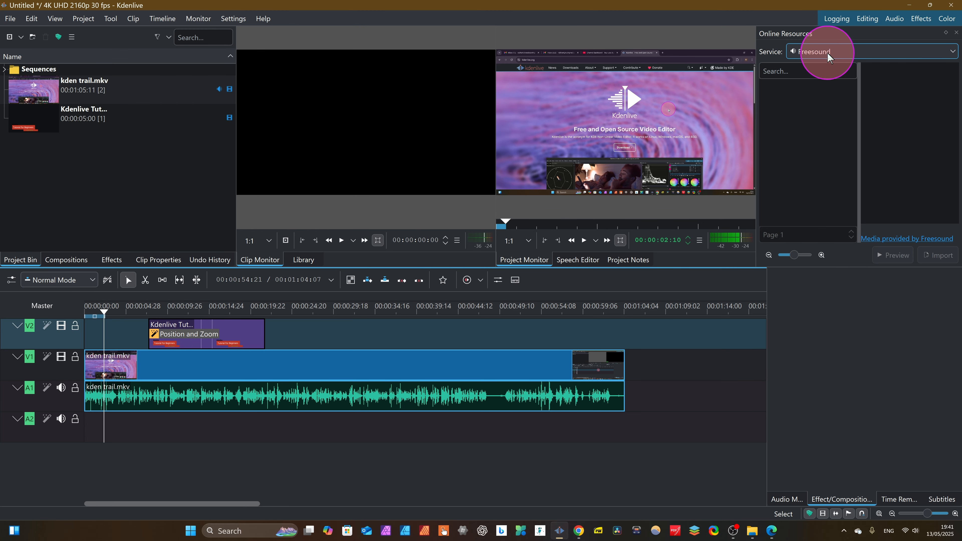
# Search the online resources for "intro", both in Internet Archive Movies and in Pexels Video
pyautogui.click(946, 52)
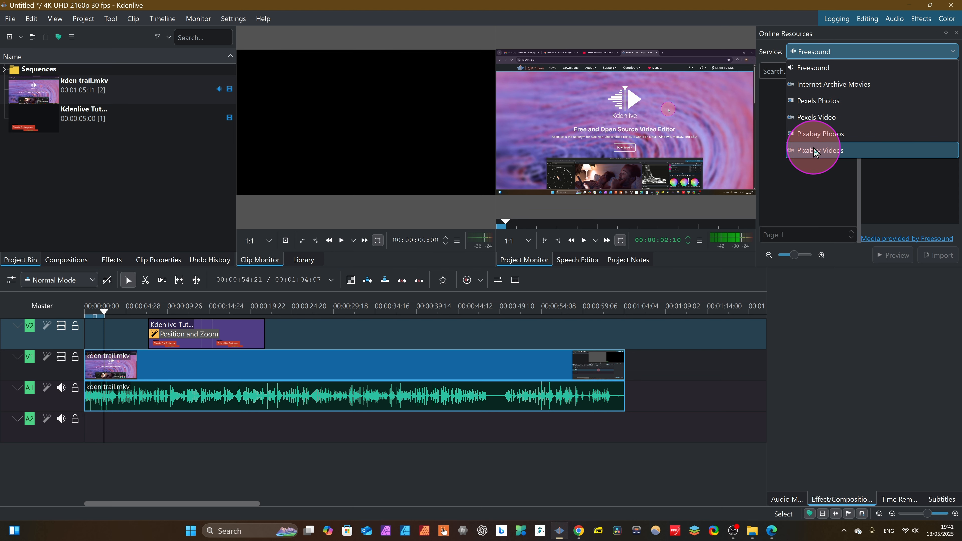
pyautogui.click(825, 84)
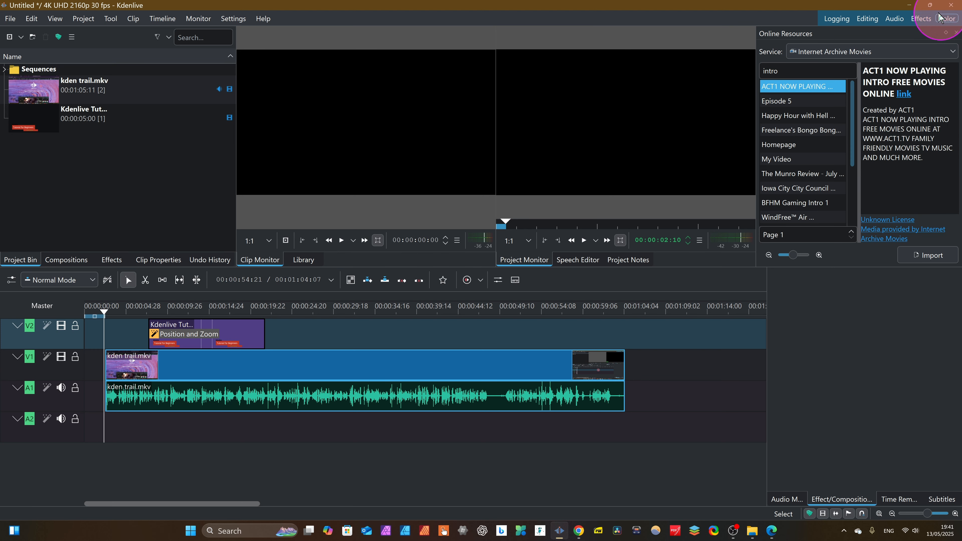
pyautogui.click(950, 53)
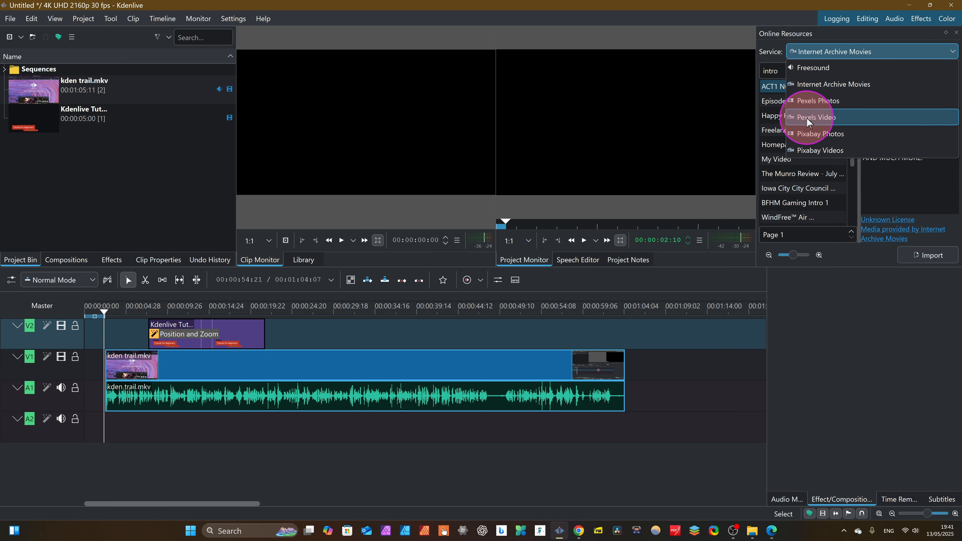
pyautogui.click(830, 125)
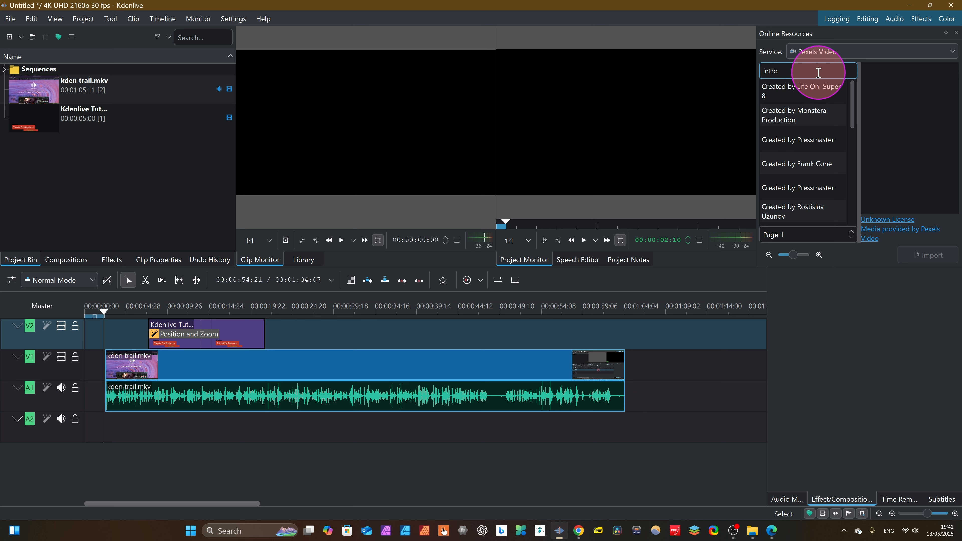
pyautogui.press('Return')
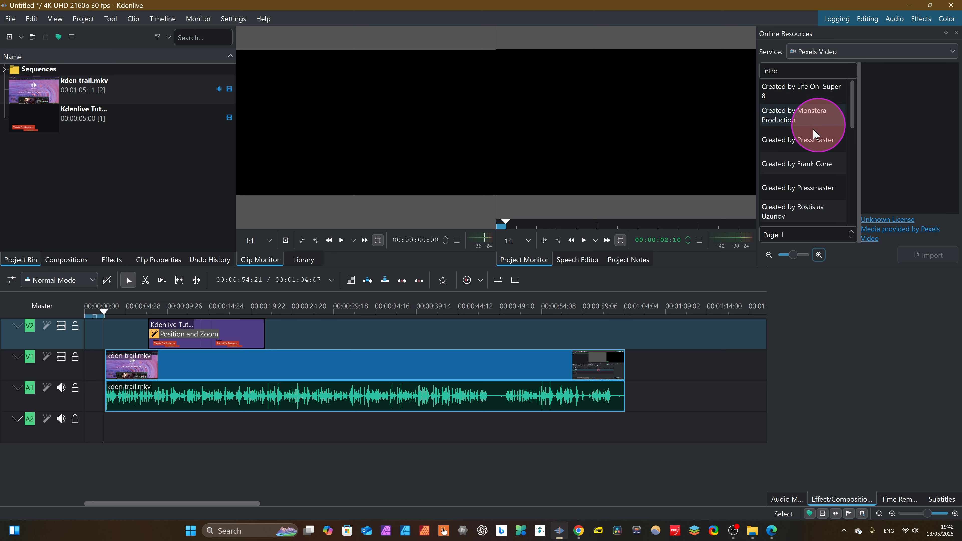
# Select the 5-second 1920 x 1080 clip listed directly above a Pressmaster result and preview it
pyautogui.scroll(-2, 808, 159)
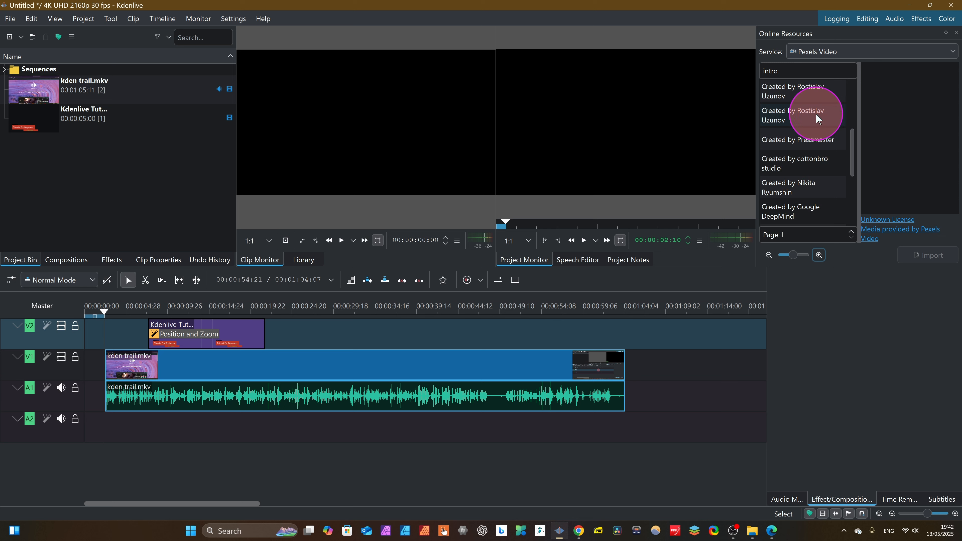
pyautogui.click(802, 115)
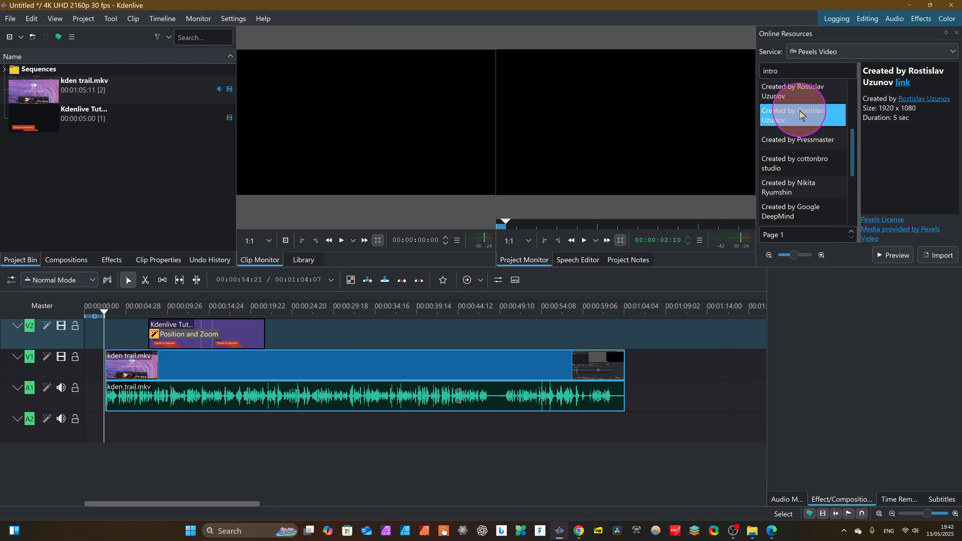
pyautogui.click(898, 255)
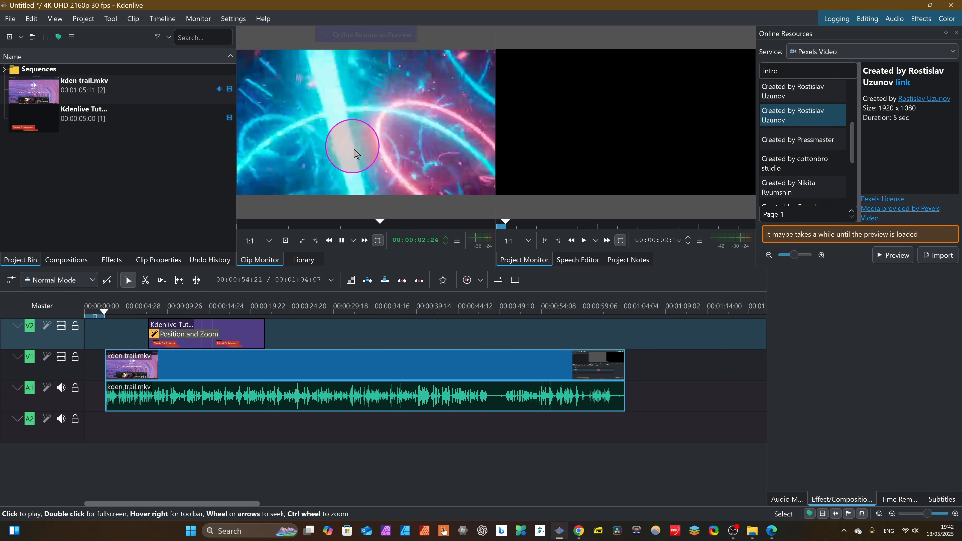
# Import the previewed Pexels clip in the sd 426x240 version, continuing without a license attribution in the project notes
pyautogui.click(941, 259)
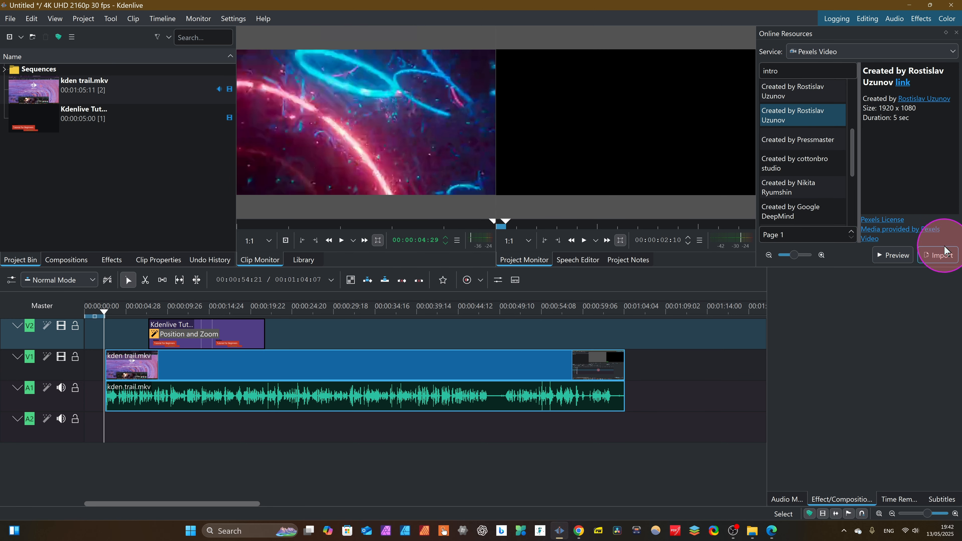
pyautogui.click(937, 259)
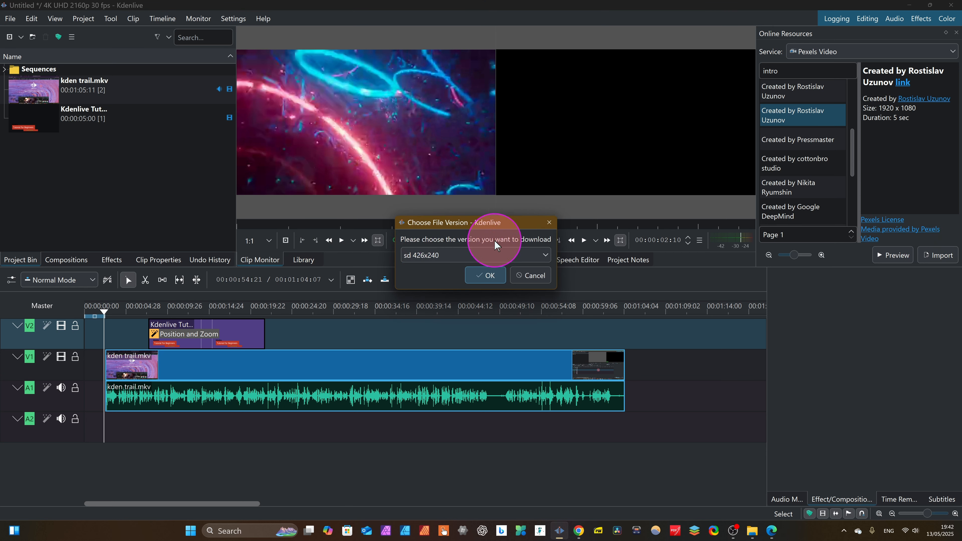
pyautogui.click(541, 255)
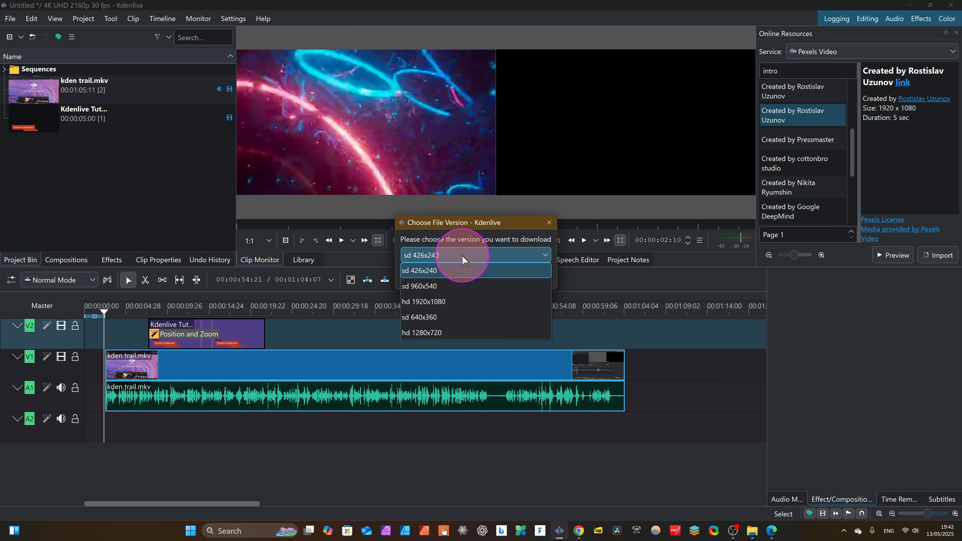
pyautogui.click(441, 271)
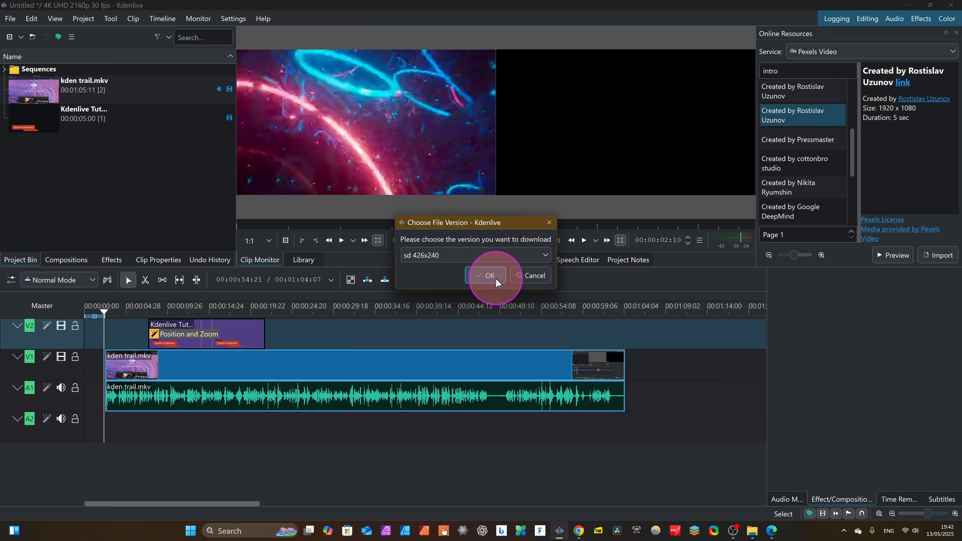
pyautogui.click(489, 275)
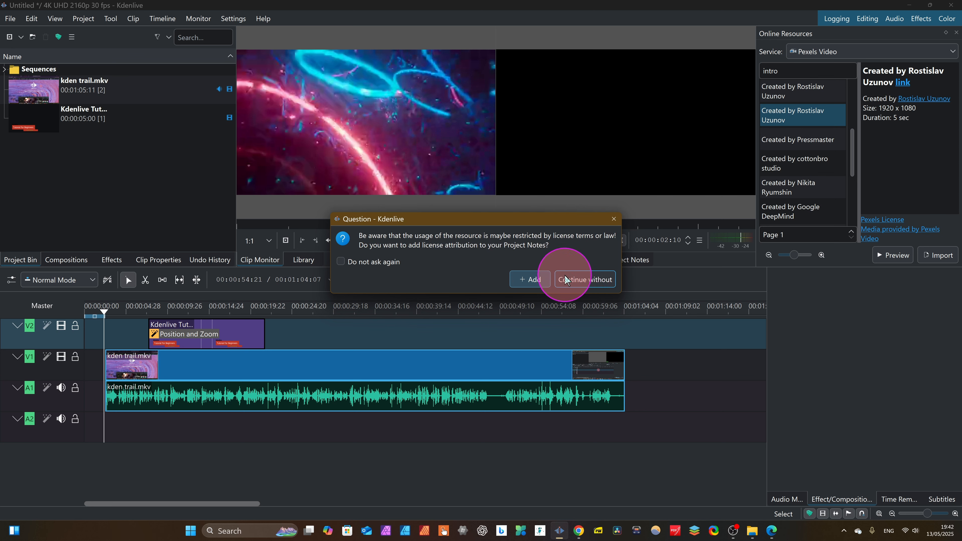
pyautogui.click(575, 280)
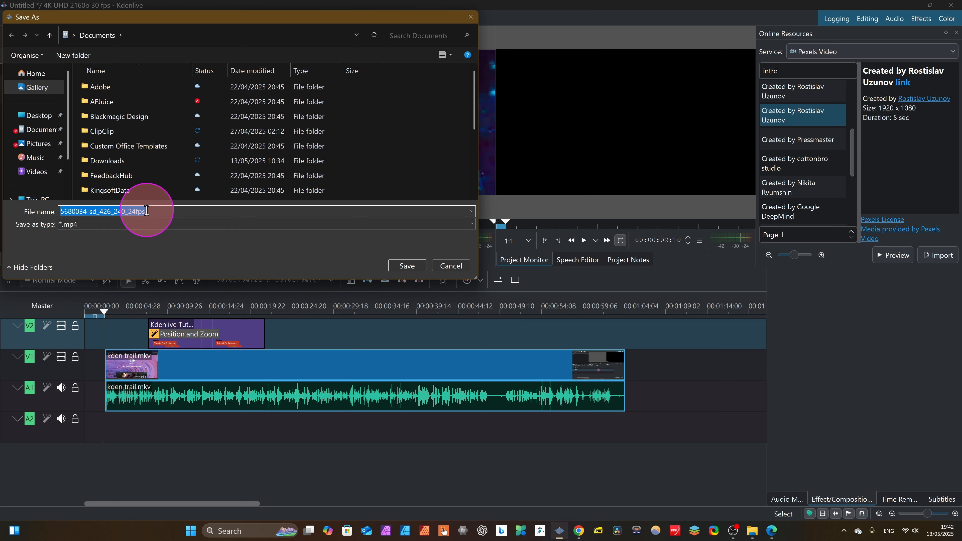
# Save the downloaded clip as intro in the Downloads folder and add it to the project bin
pyautogui.write('intro')
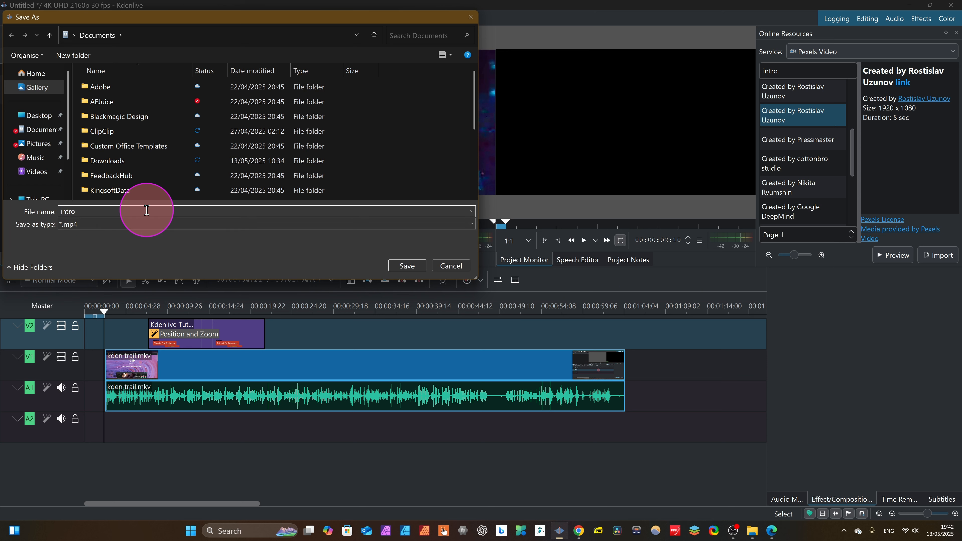
pyautogui.click(133, 160)
pyautogui.click(407, 265)
pyautogui.click(414, 266)
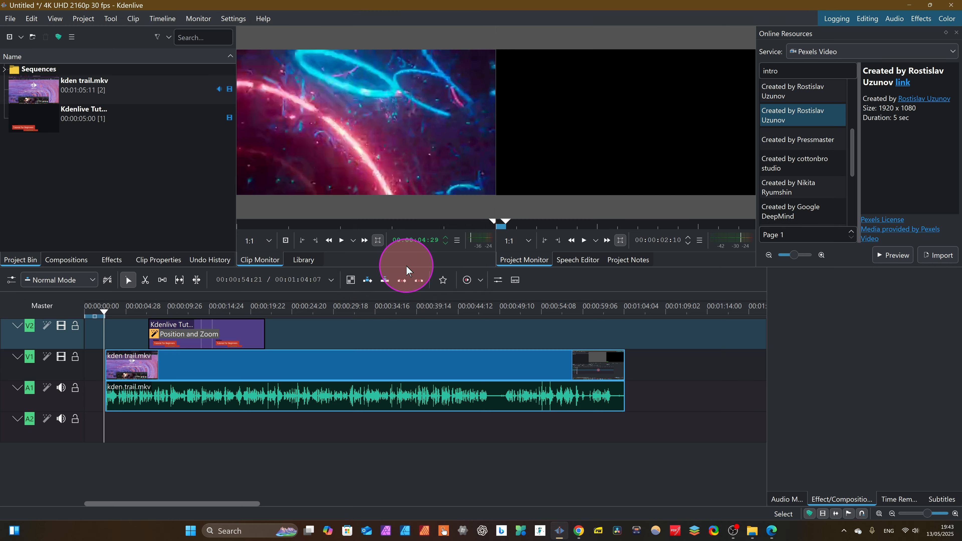
pyautogui.click(576, 276)
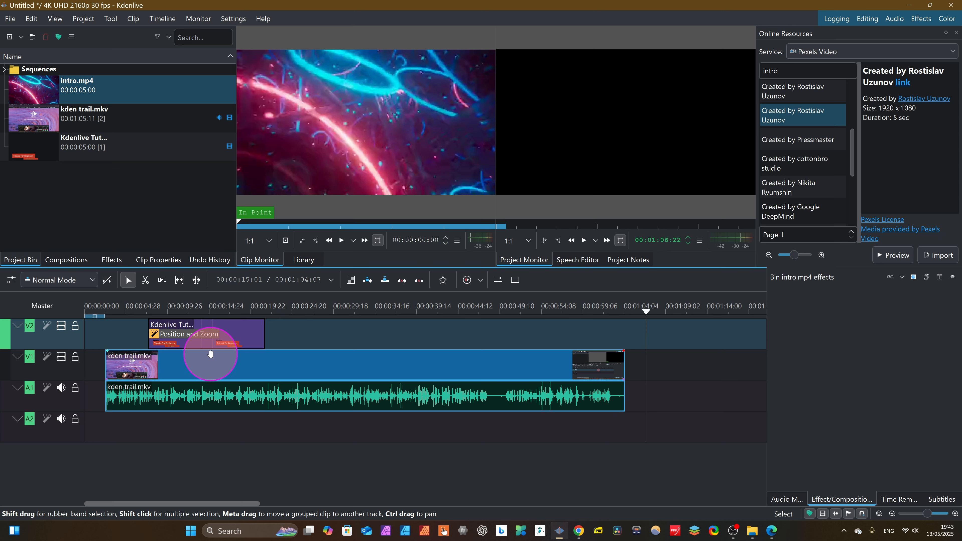
# Shift the kden trail and title clips toward the end of the timeline and place intro.mp4 at the start of track V1
pyautogui.click(138, 355)
pyautogui.moveTo(138, 355); pyautogui.dragTo(350, 376)
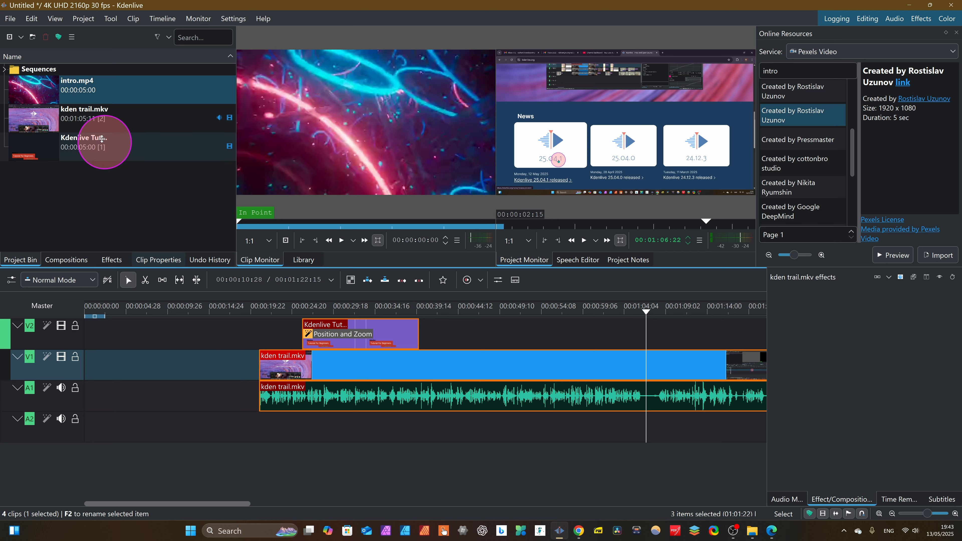
pyautogui.click(37, 87)
pyautogui.moveTo(37, 88); pyautogui.dragTo(81, 377)
pyautogui.click(174, 373)
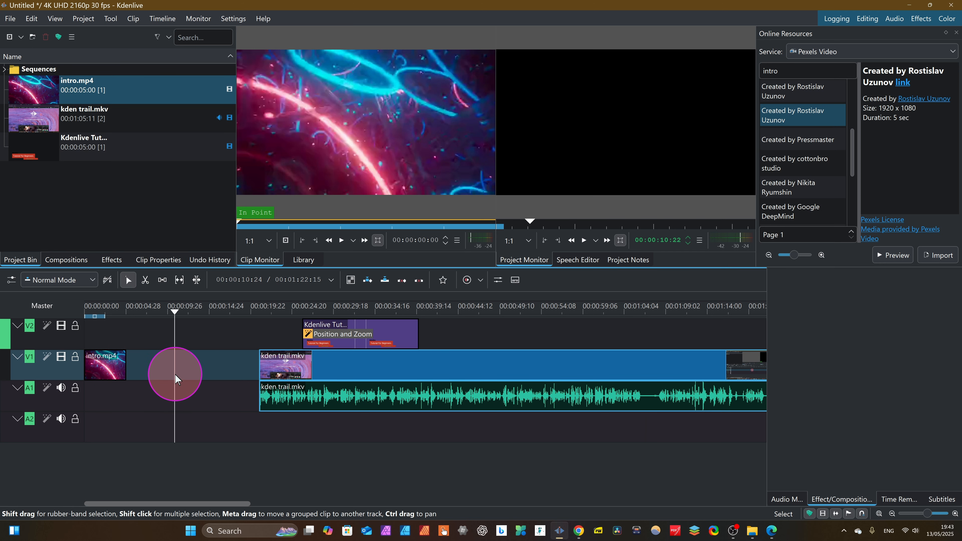
# Remove the empty space between intro.mp4 and the kden trail clip on track V1
pyautogui.click(222, 359)
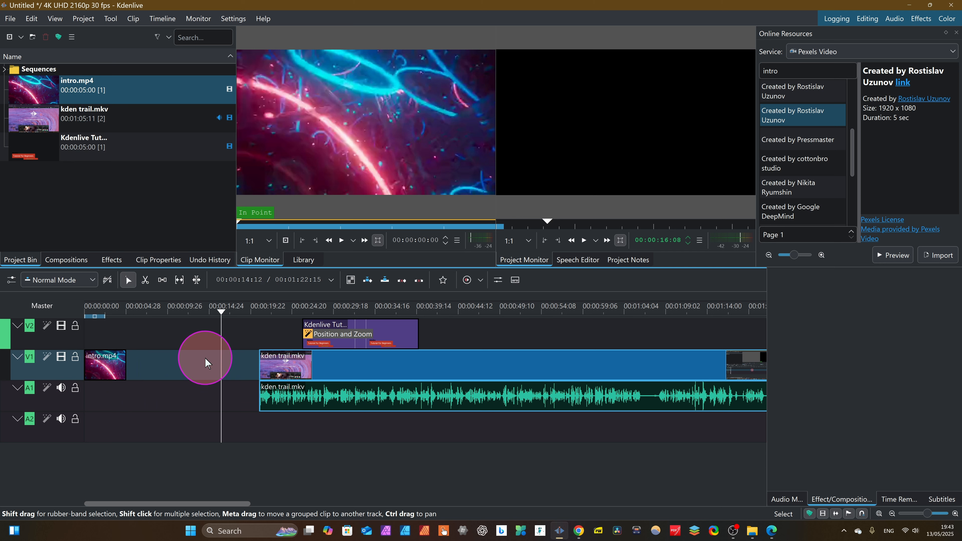
pyautogui.rightClick(200, 365)
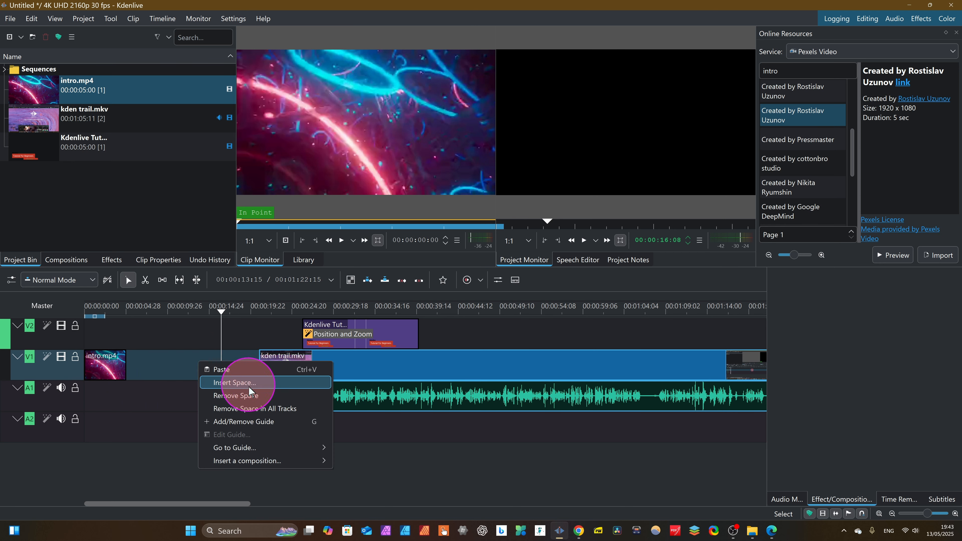
pyautogui.click(250, 399)
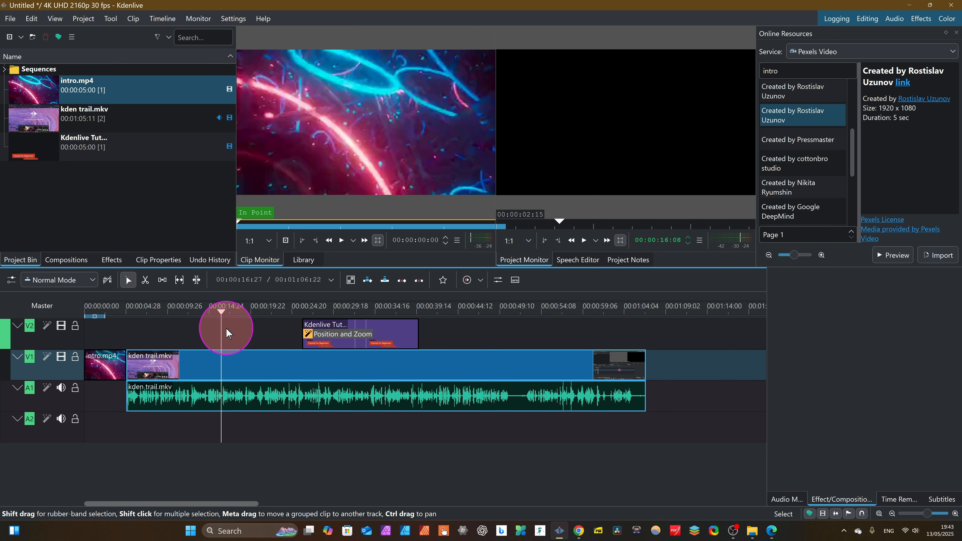
# Play the timeline from the beginning to preview the intro clip
pyautogui.moveTo(224, 330); pyautogui.dragTo(71, 333)
pyautogui.click(71, 332)
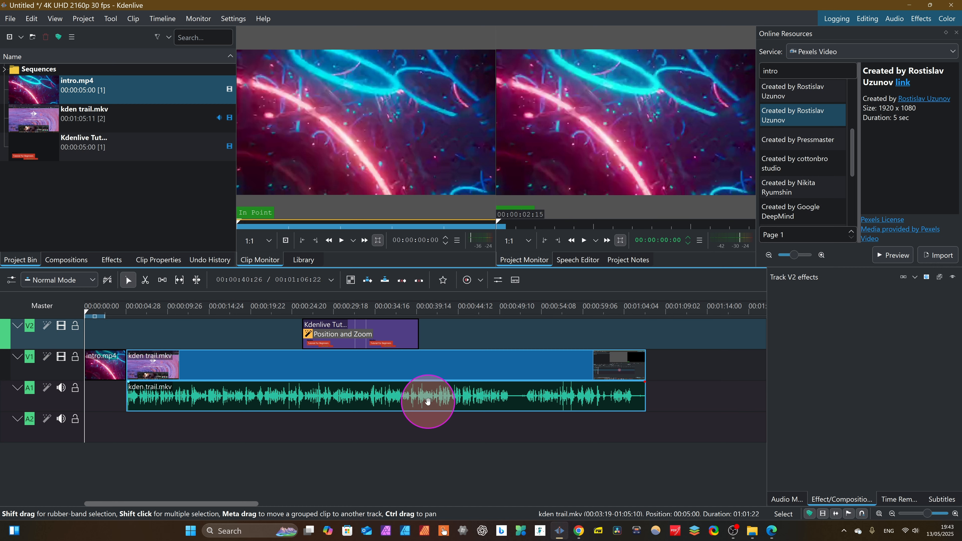
pyautogui.press('space')
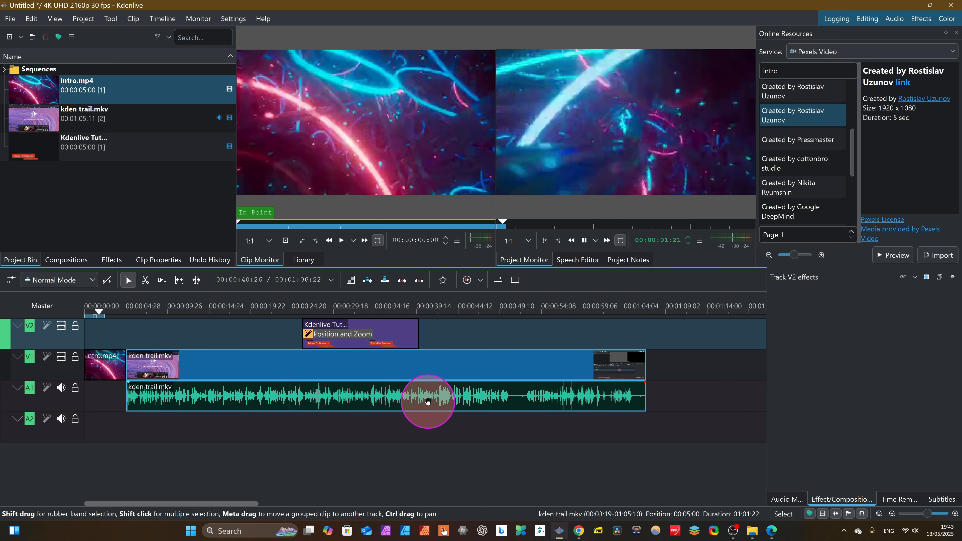
# Move the title clip to the start of track V2, above intro.mp4, and play the timeline to preview it
pyautogui.press('space')
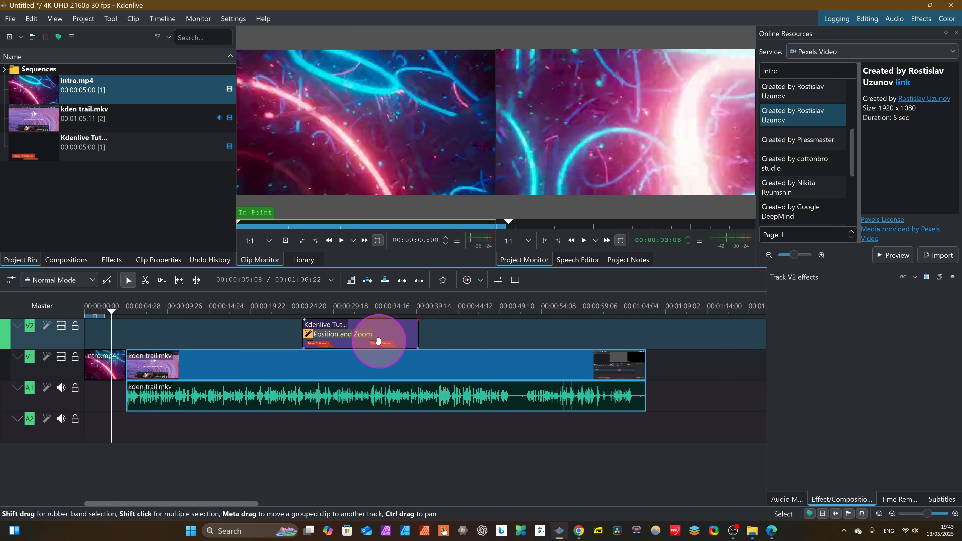
pyautogui.moveTo(378, 341); pyautogui.dragTo(155, 336)
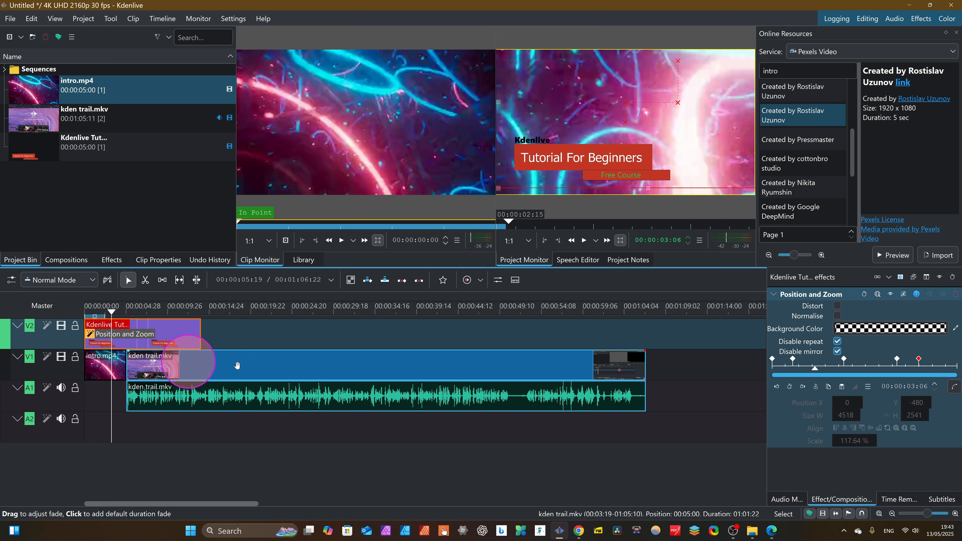
pyautogui.press('space')
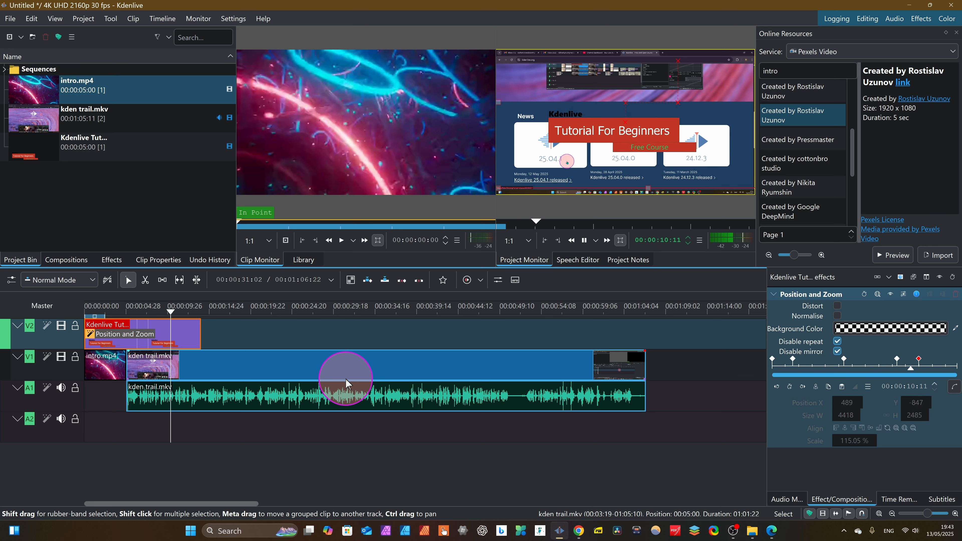
pyautogui.click(82, 325)
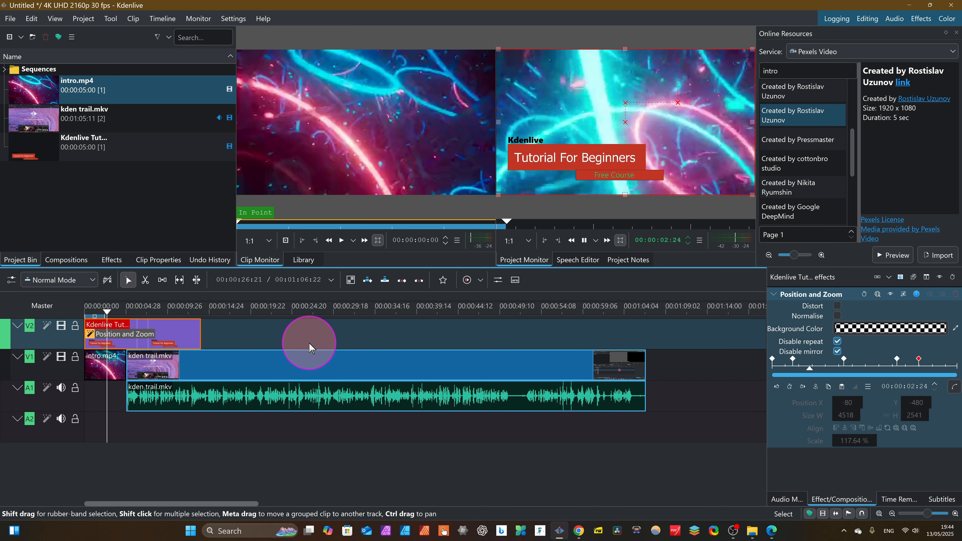
pyautogui.press('space')
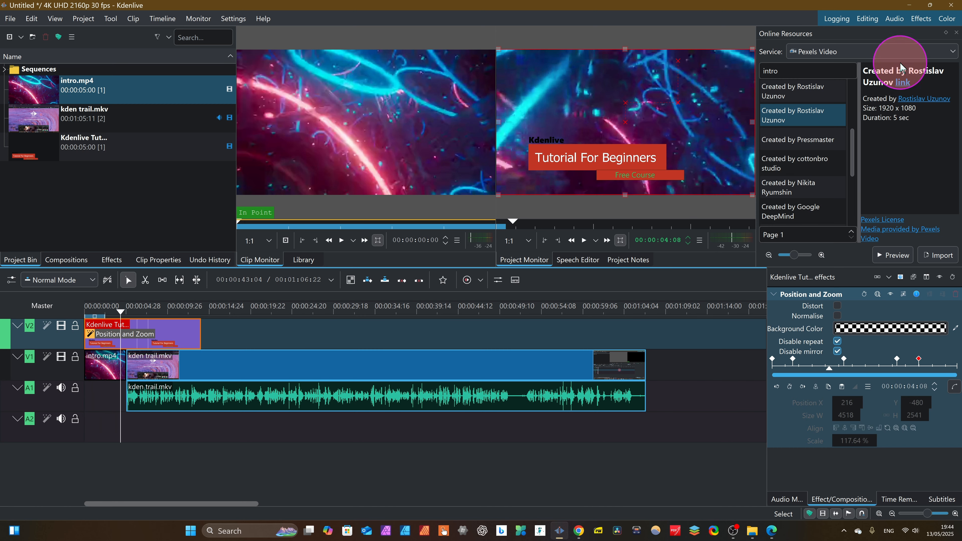
# Switch the online resources service to Freesound and view the details of SemiQ_intro_14 and Space alien intro 5
pyautogui.click(949, 56)
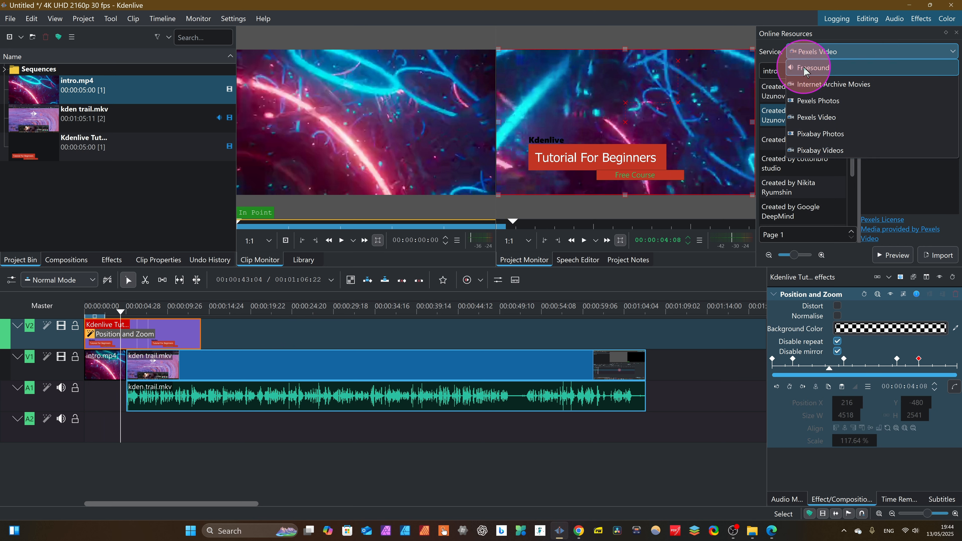
pyautogui.click(820, 68)
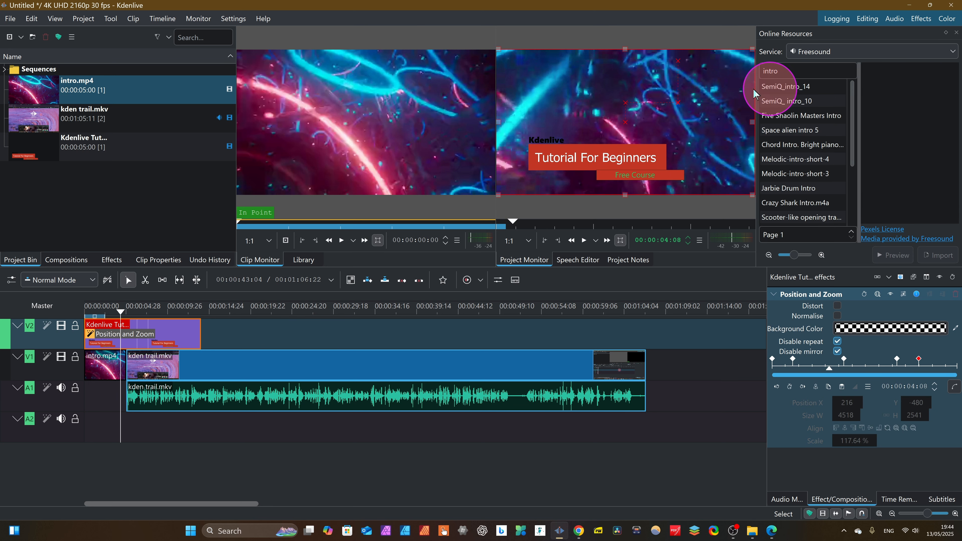
pyautogui.click(806, 88)
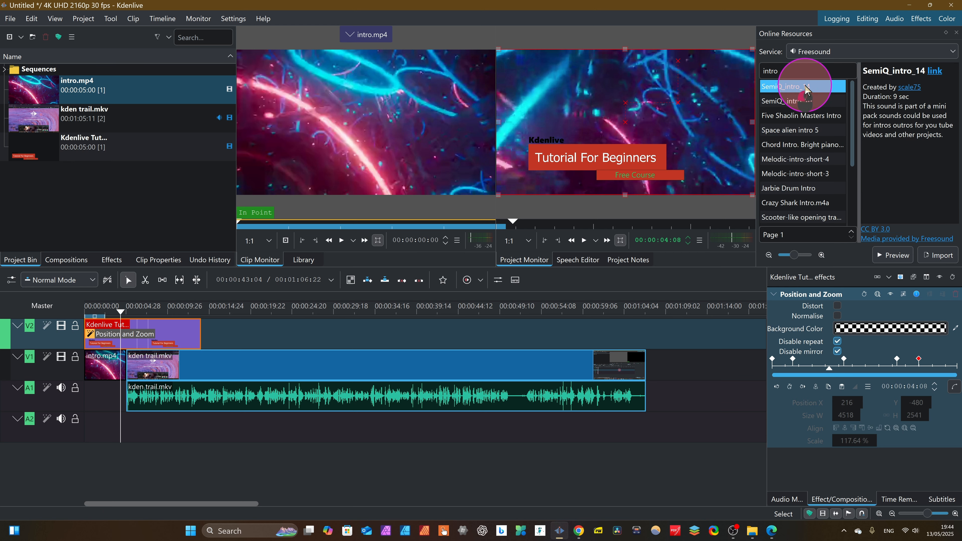
pyautogui.click(789, 130)
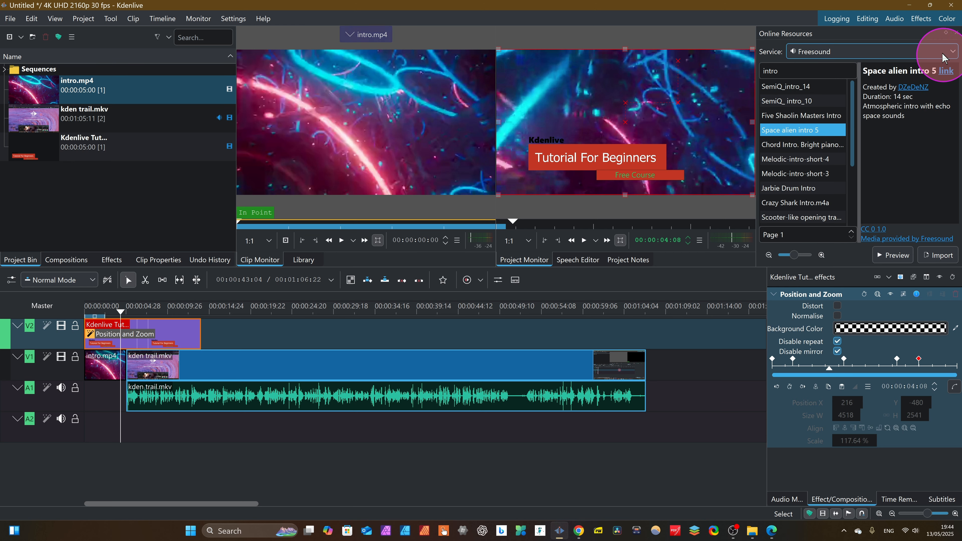
pyautogui.click(897, 53)
pyautogui.click(897, 58)
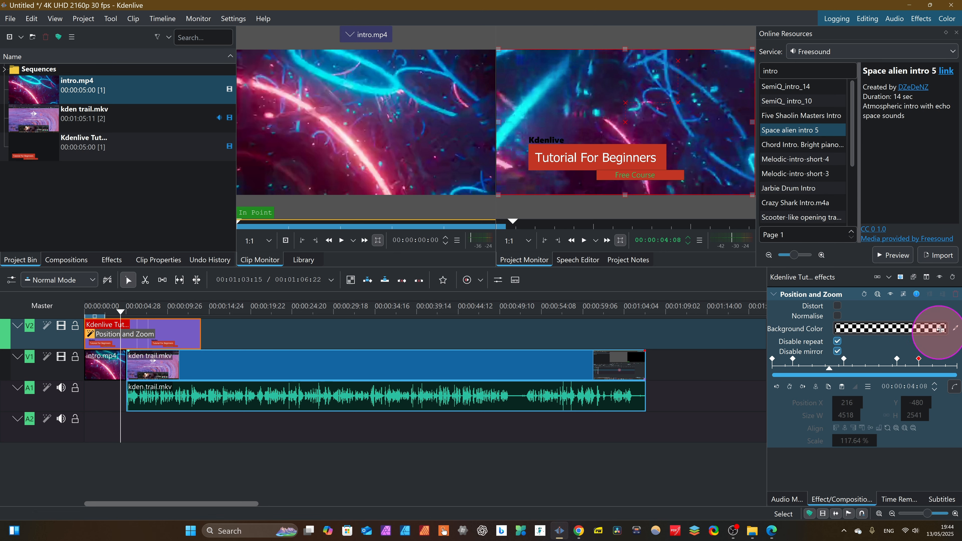
# Switch the online resources service to Pexels Video, then to Pexels Photos, and browse the photos found for intro
pyautogui.click(947, 55)
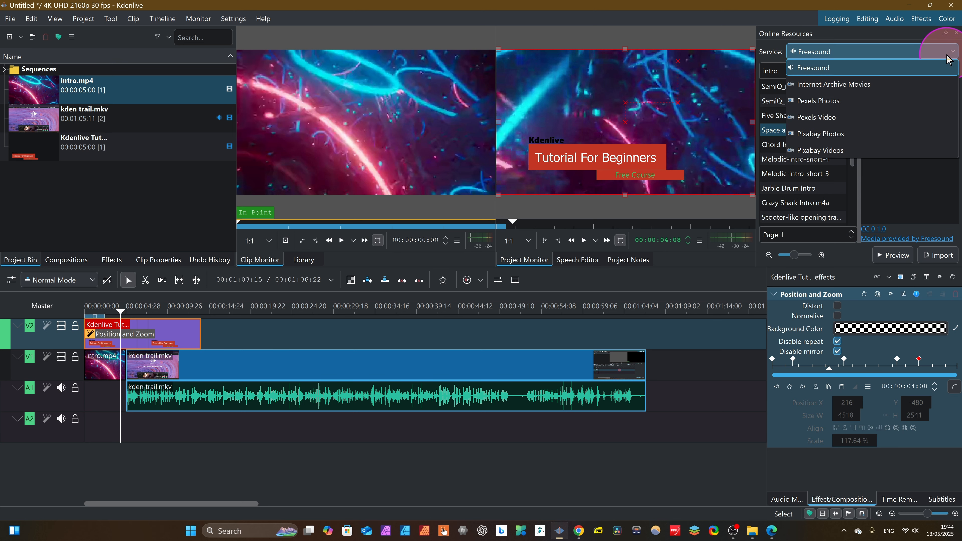
pyautogui.click(836, 113)
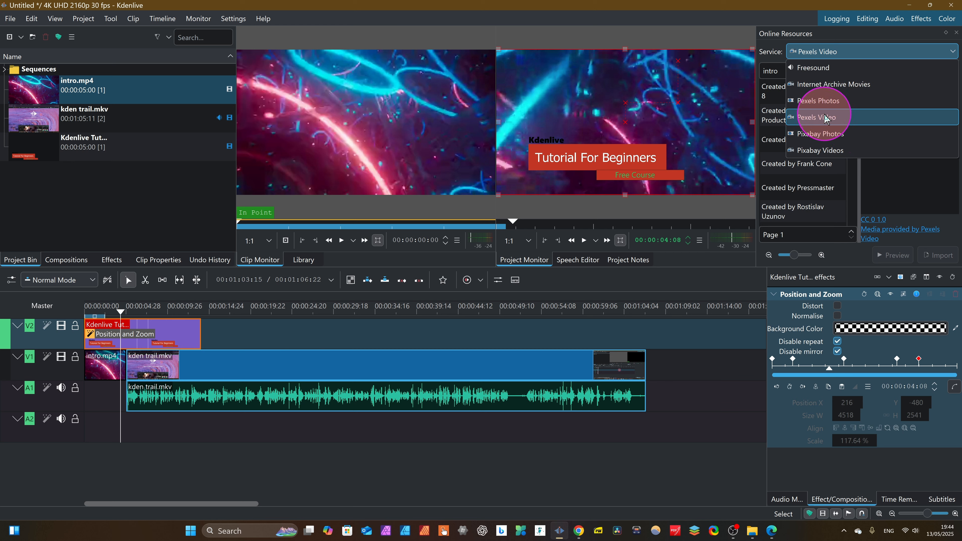
pyautogui.click(830, 99)
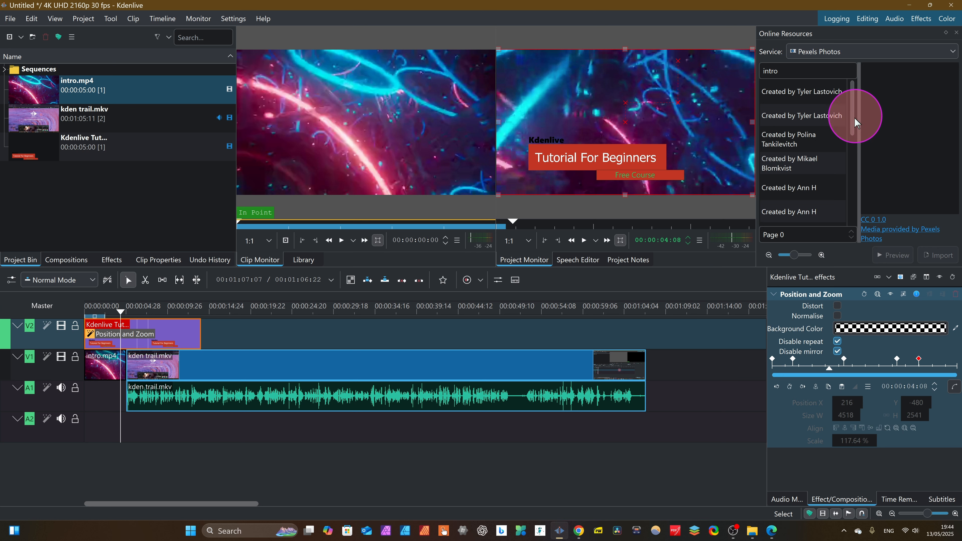
pyautogui.moveTo(857, 123); pyautogui.dragTo(853, 191)
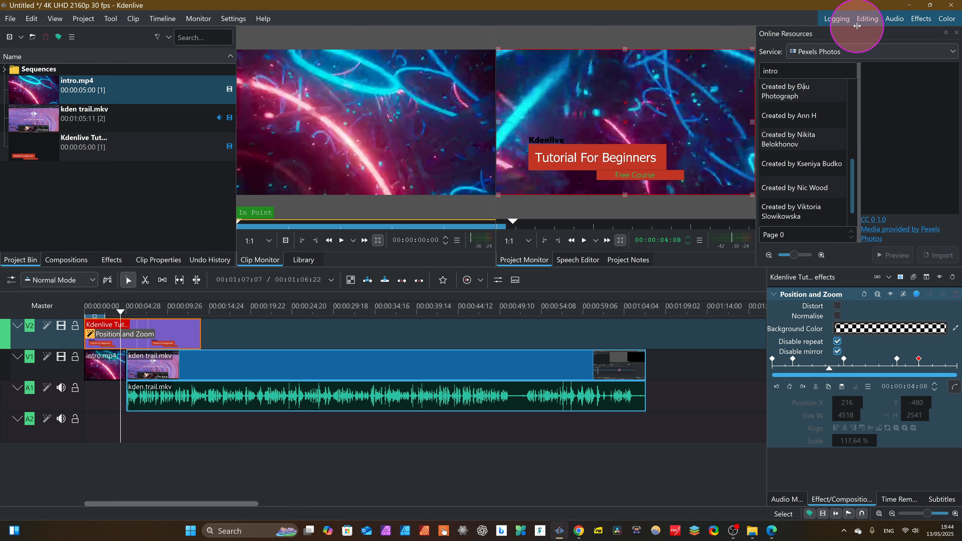
pyautogui.click(795, 72)
pyautogui.doubleClick(809, 71)
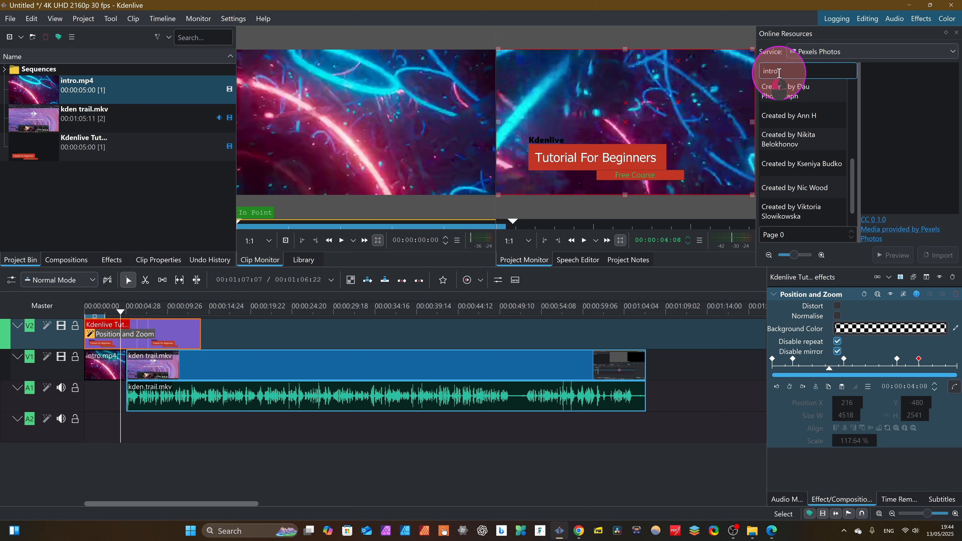
# Return the playhead to the start of the timeline and select the title clip on track V2
pyautogui.click(99, 323)
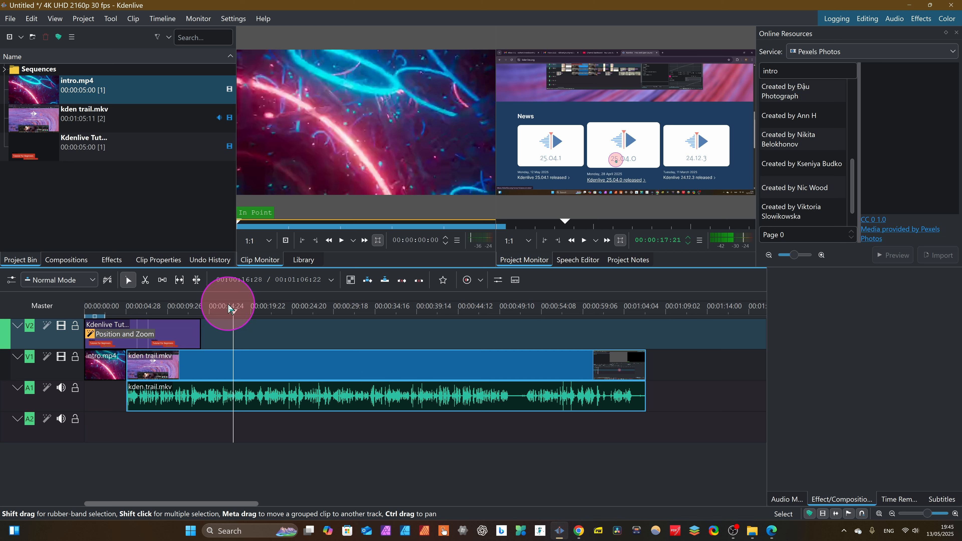
pyautogui.moveTo(232, 310); pyautogui.dragTo(84, 349)
pyautogui.click(153, 342)
pyautogui.click(941, 25)
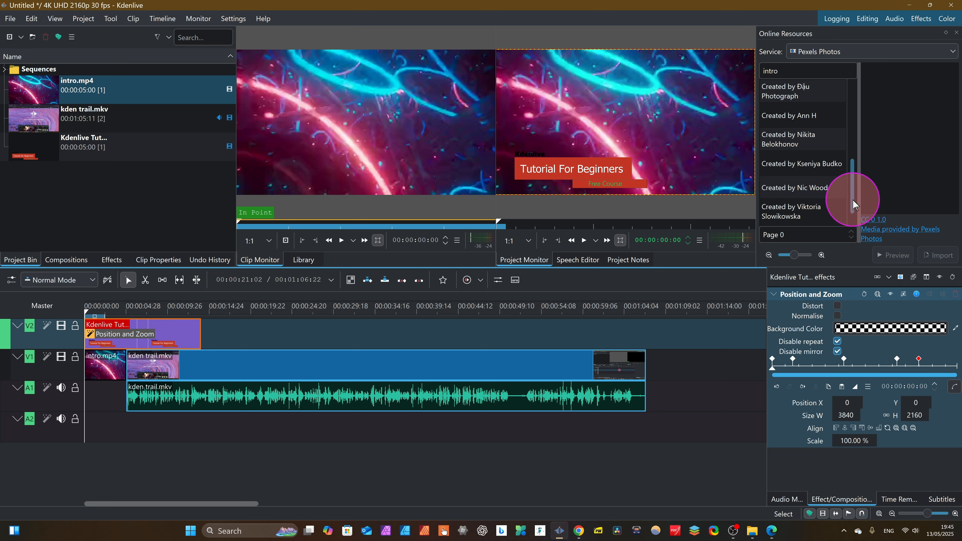
pyautogui.moveTo(852, 198); pyautogui.dragTo(851, 223)
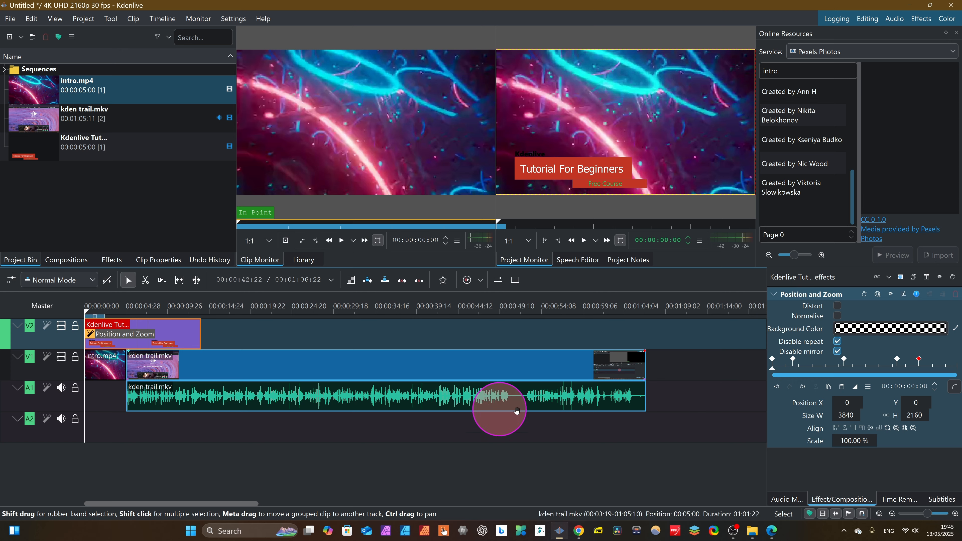
# Switch to Chrome and open the Kdenlive 25.04.1 release announcement from the kdenlive.org news section
pyautogui.click(579, 534)
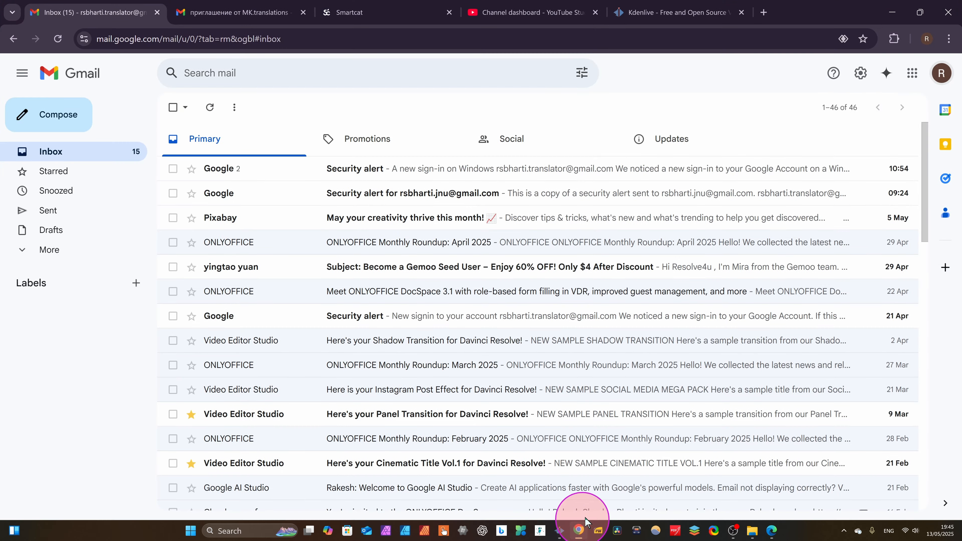
pyautogui.click(676, 11)
pyautogui.scroll(-15, 337, 444)
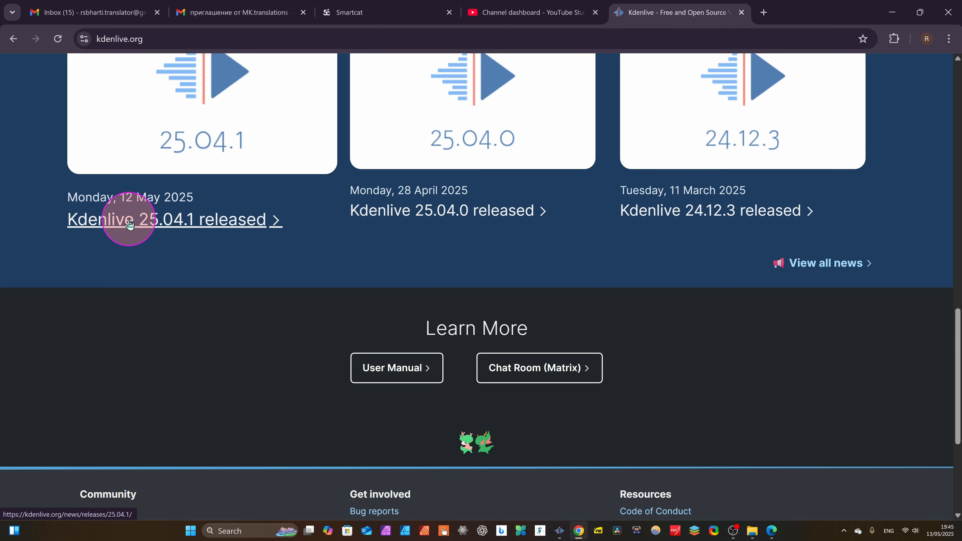
pyautogui.click(129, 223)
# Review the listed fixes and full changelog of the Kdenlive 25.04.1 release, and return to the Kdenlive project
pyautogui.scroll(-3, 351, 356)
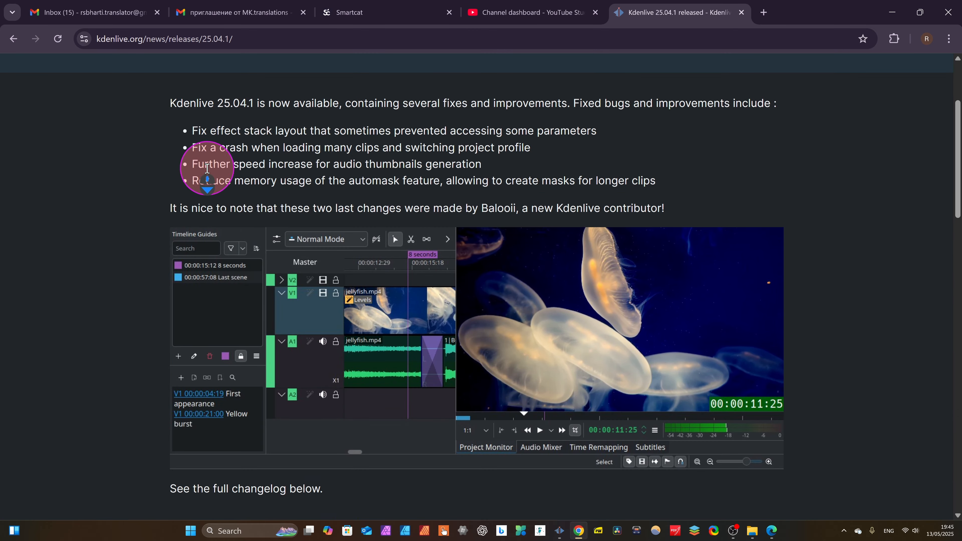
pyautogui.scroll(-3, 301, 241)
pyautogui.scroll(-5, 307, 256)
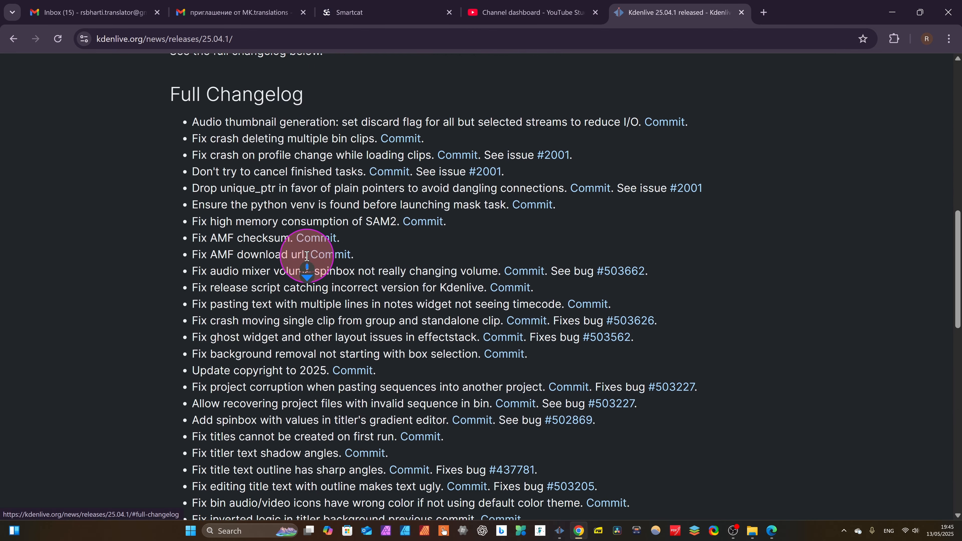
pyautogui.scroll(-3, 306, 256)
pyautogui.scroll(-3, 267, 436)
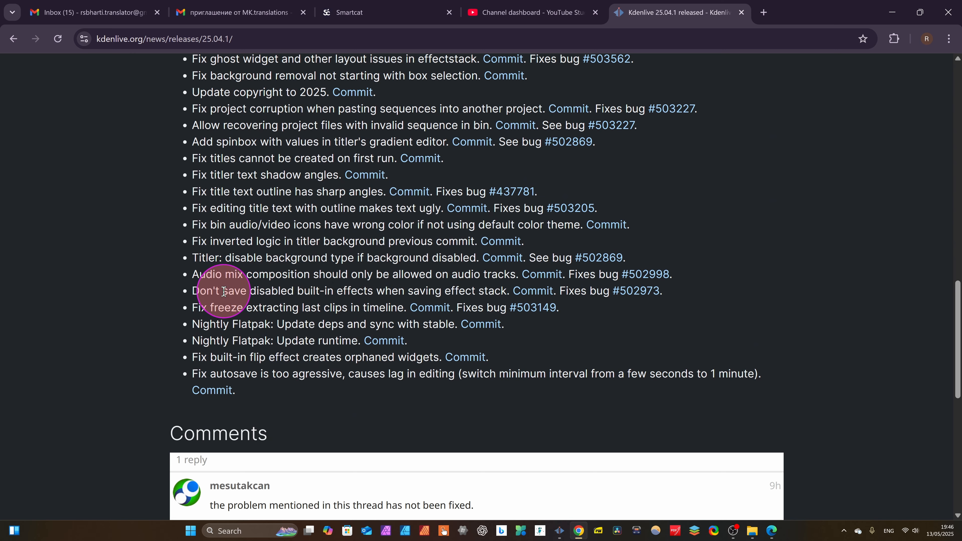
pyautogui.scroll(6, 365, 394)
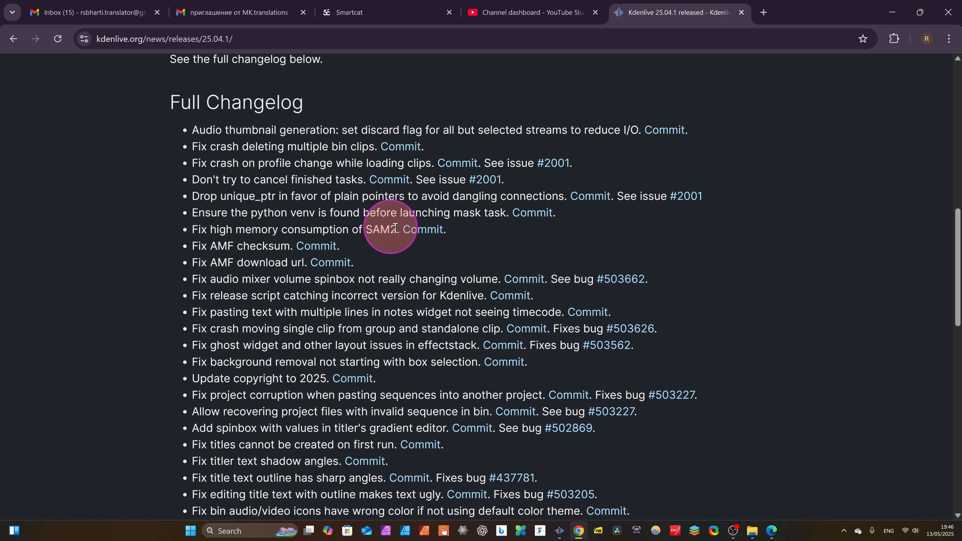
pyautogui.scroll(-3, 212, 272)
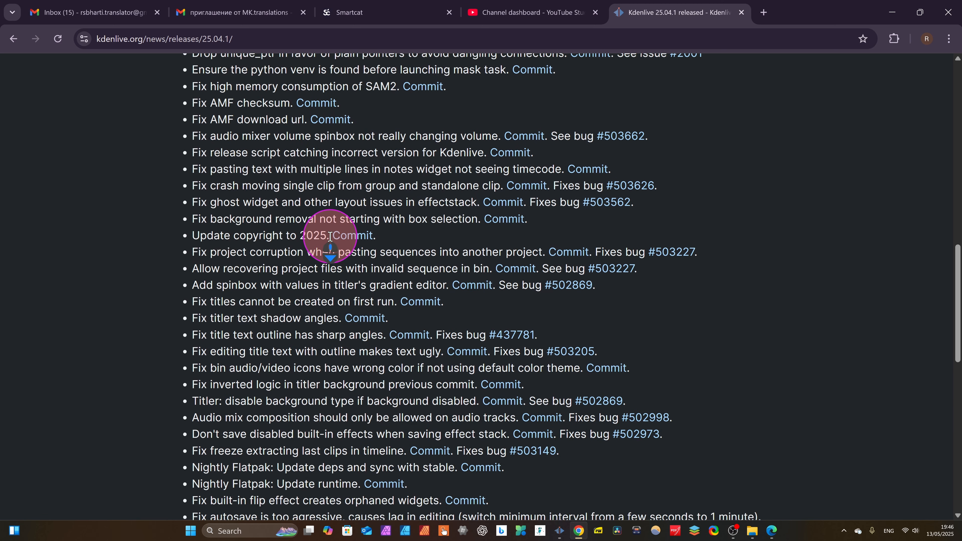
pyautogui.scroll(1, 333, 262)
pyautogui.scroll(-3, 311, 355)
pyautogui.scroll(-8, 458, 348)
pyautogui.scroll(20, 500, 314)
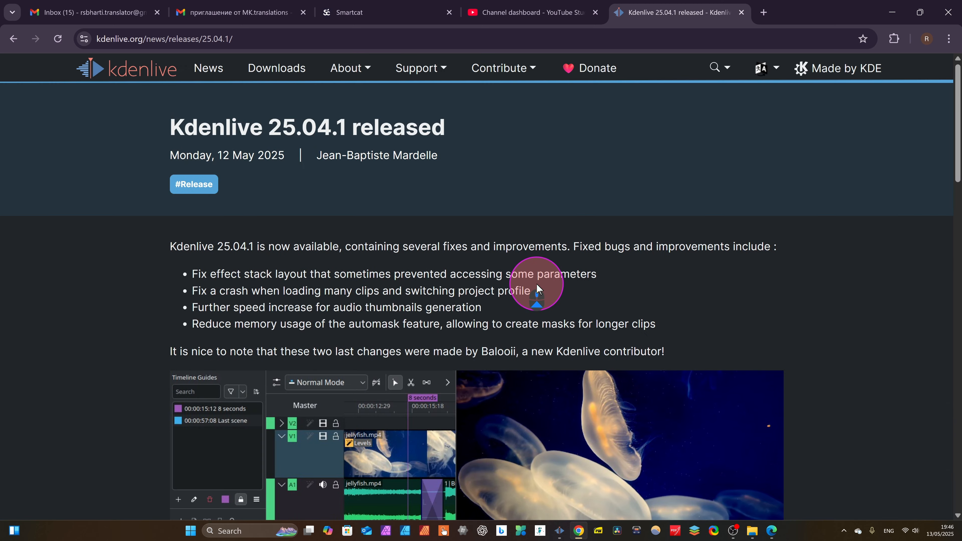
pyautogui.click(893, 13)
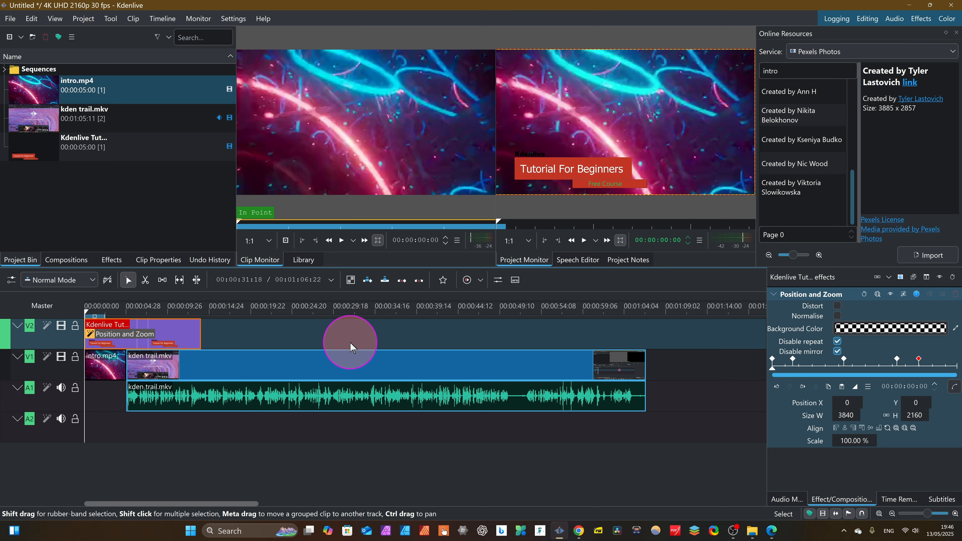